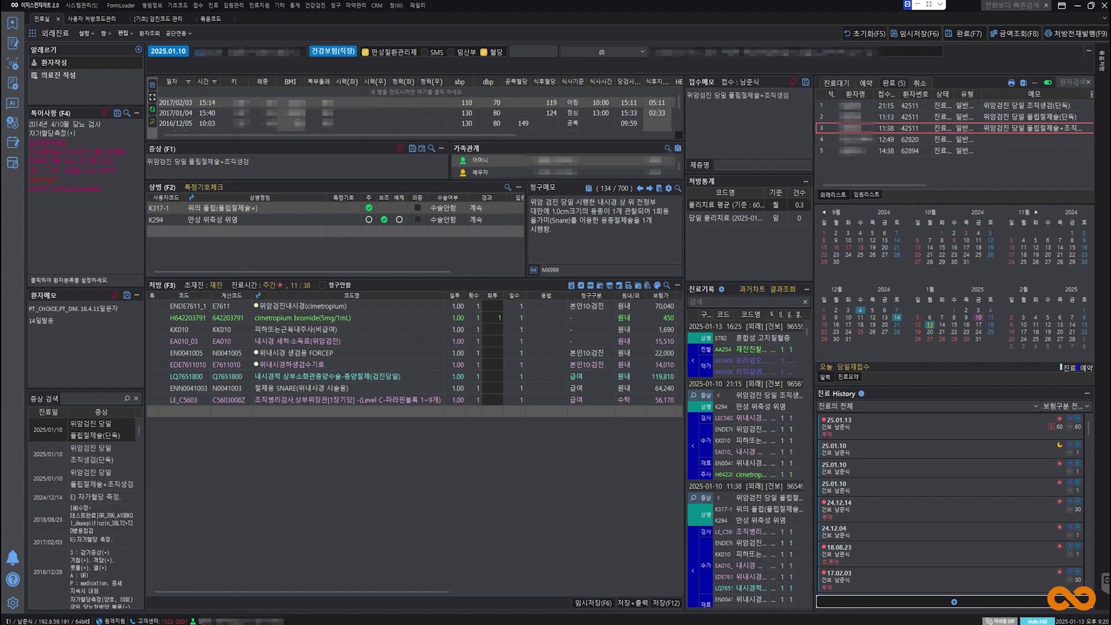
- Compare the biopsy (조직검사) items of the 위암 and 대장암 lists in the screening codes, including the 내시경하생검 fee details
left_click(159, 19)
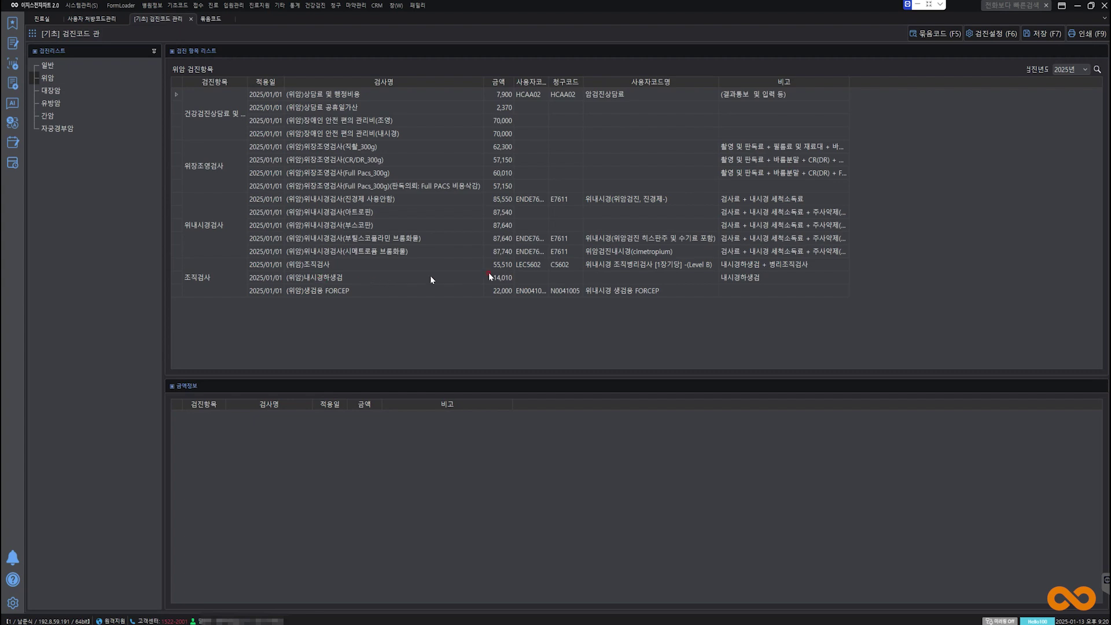
double_click(522, 281)
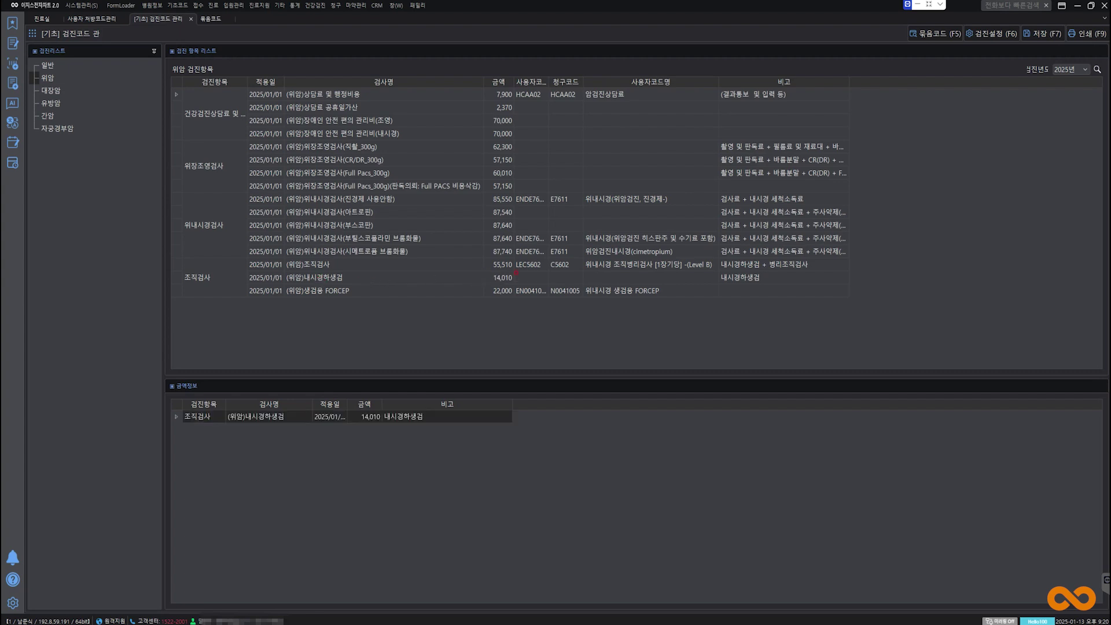
left_click(51, 92)
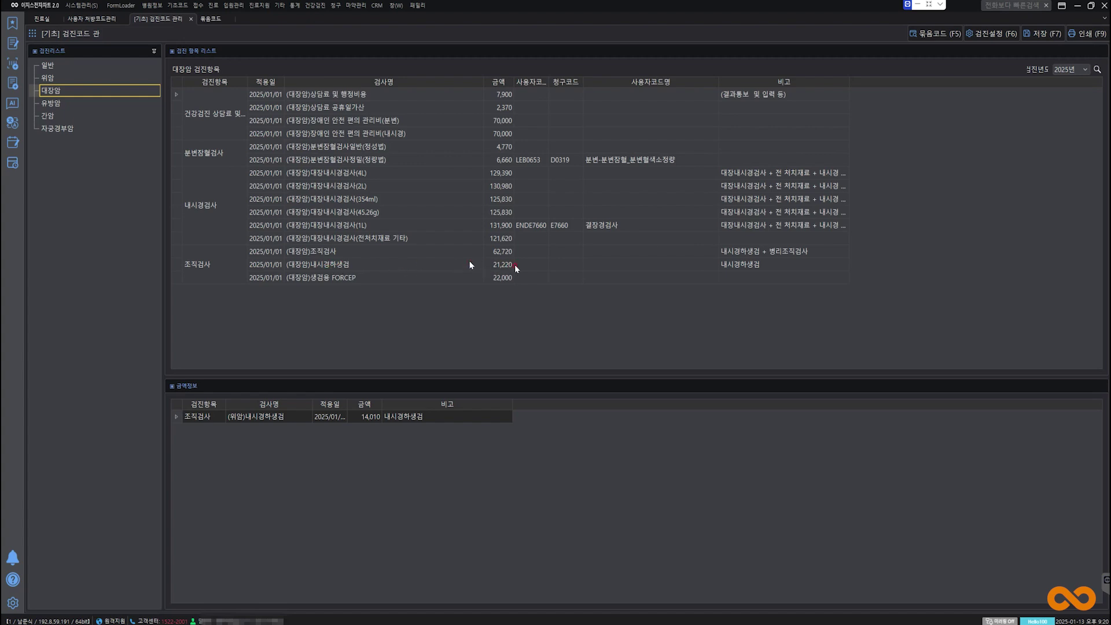
left_click(53, 80)
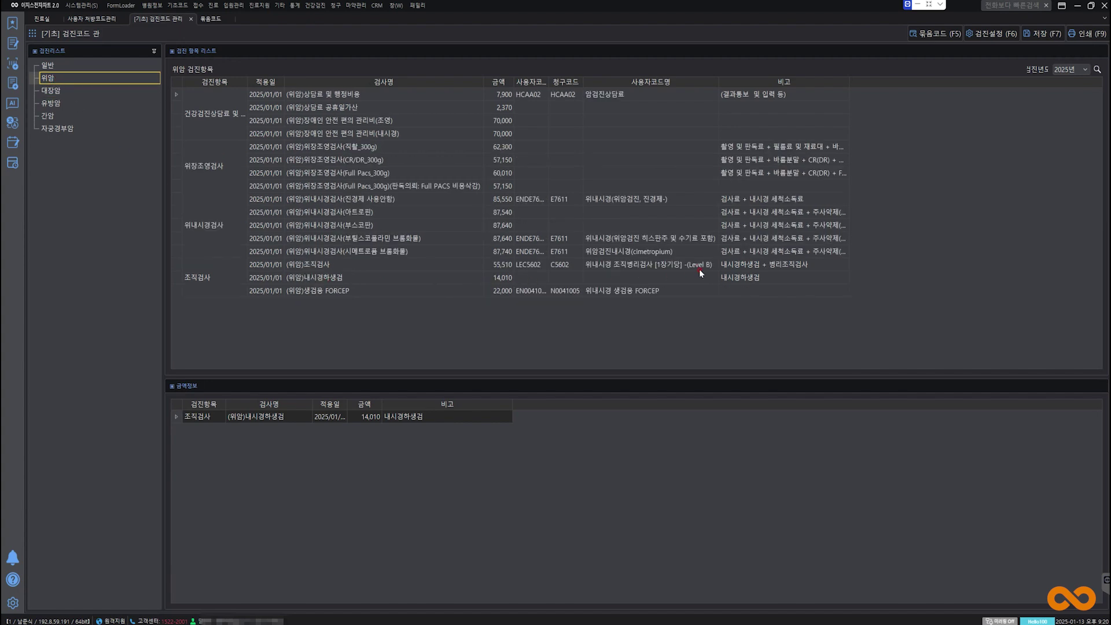
left_click(55, 91)
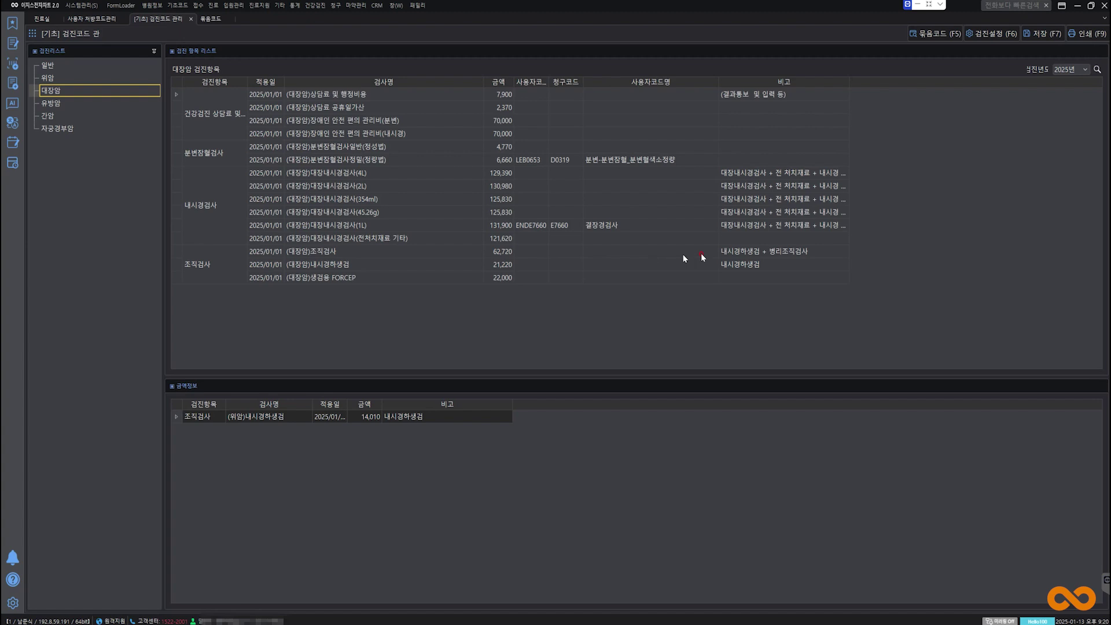
left_click(365, 265)
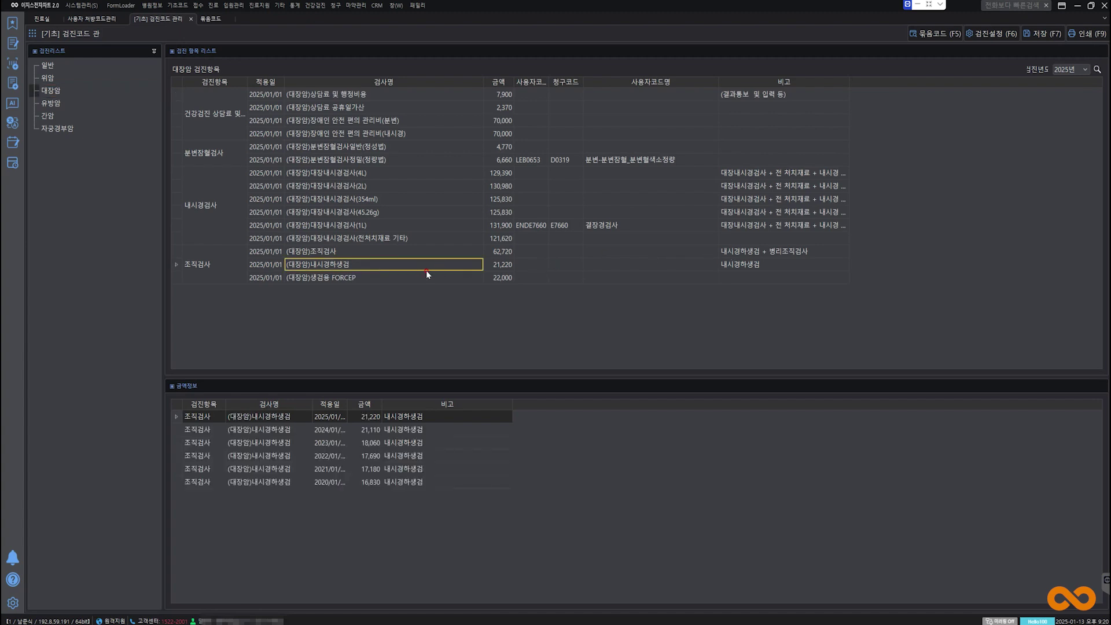
left_click(48, 78)
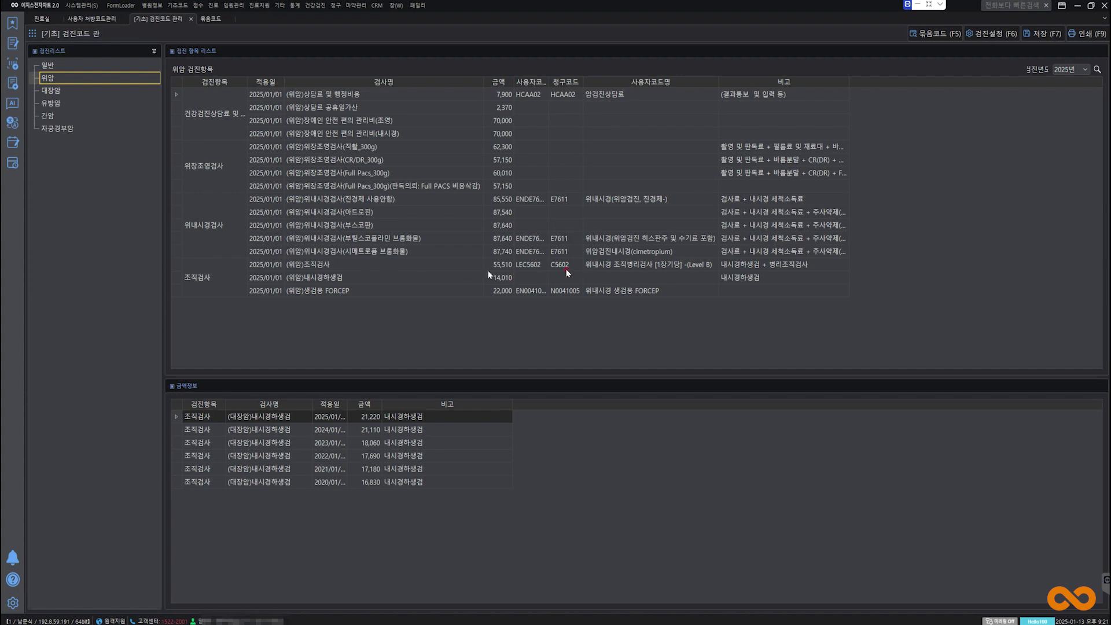
- Search the user-registered fees for E7611 and open the 위내시경하생검수기료 entry with user code EDE7611010
left_click(97, 18)
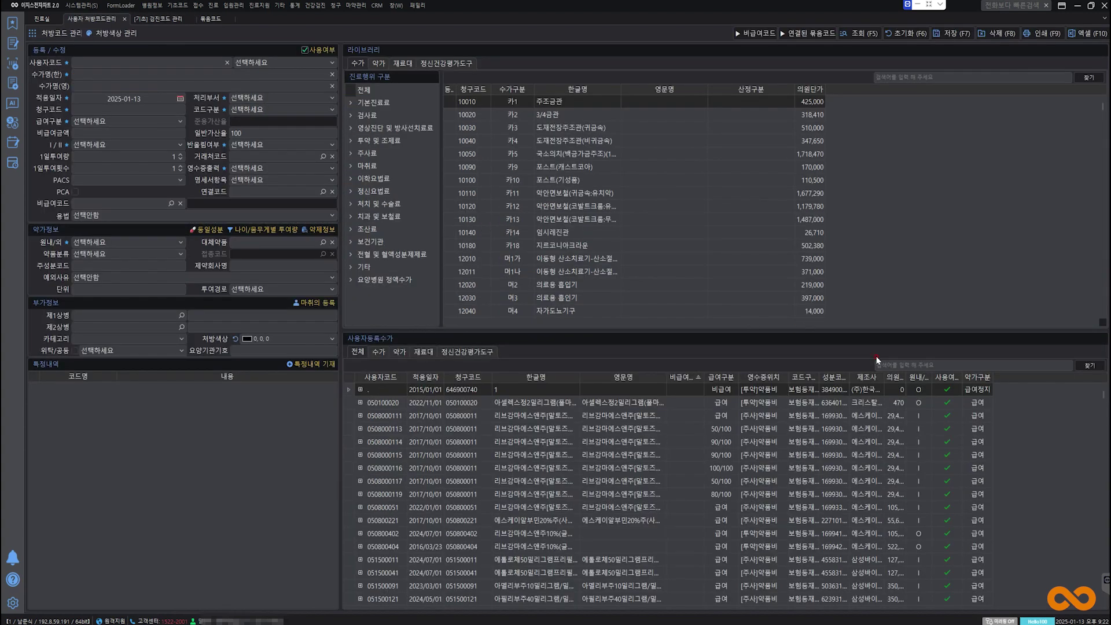
left_click(878, 364)
type("E7611")
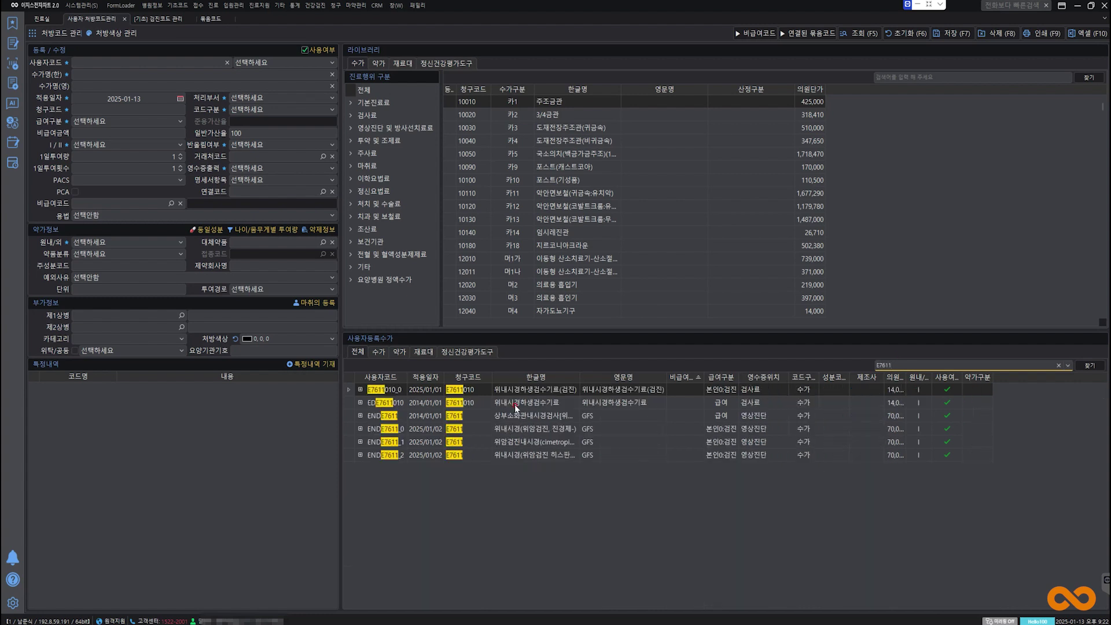
left_click(545, 404)
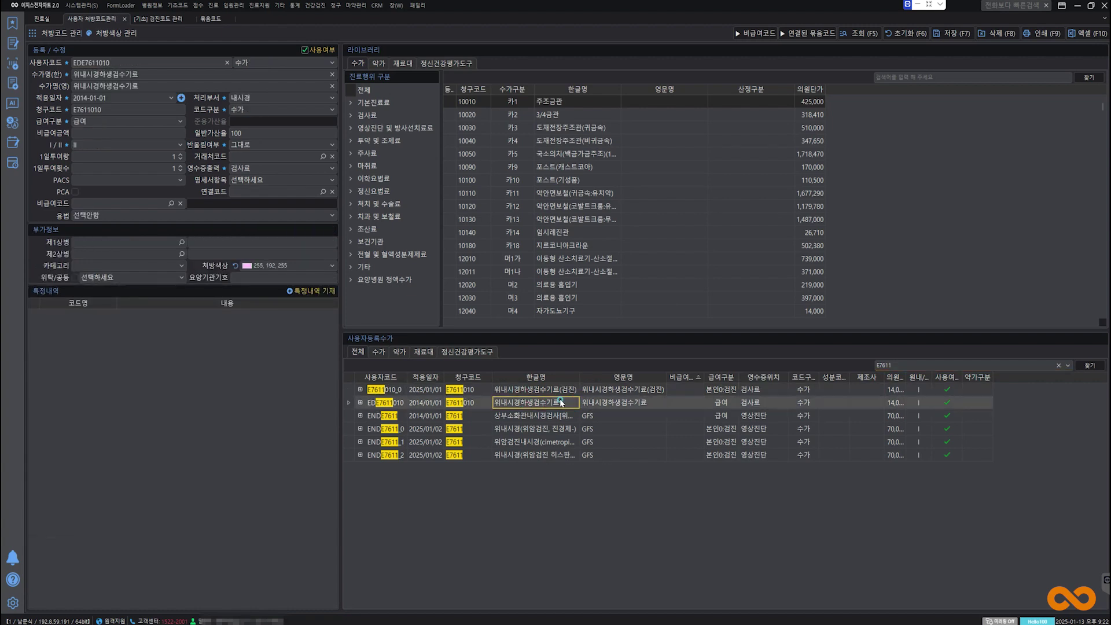
left_click(105, 64)
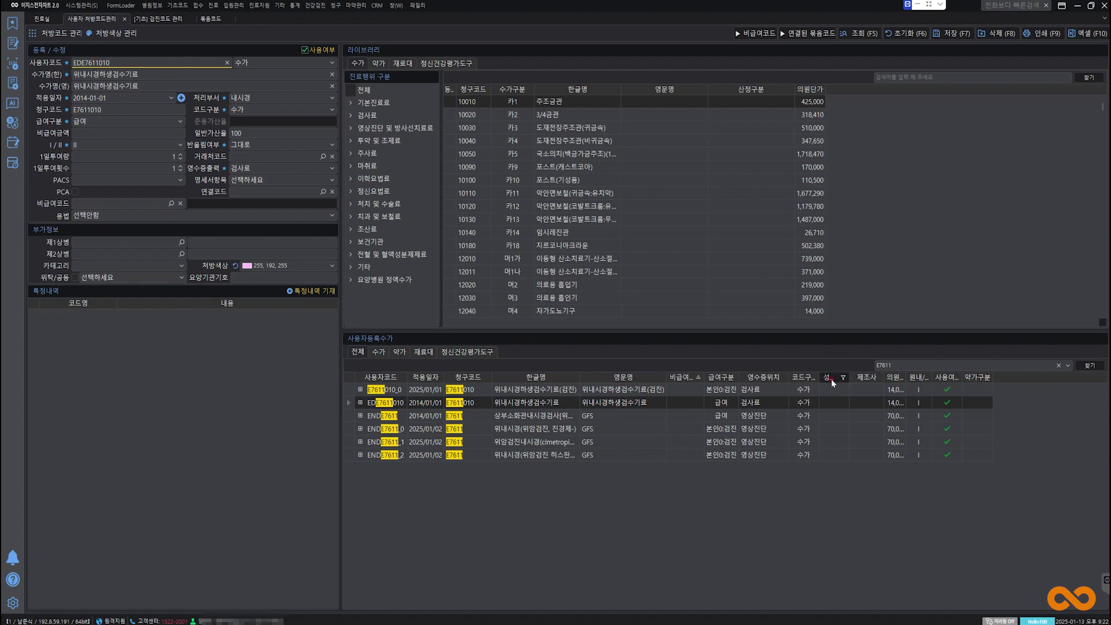
left_click(547, 403)
left_click(524, 406)
- Search the fee library for E7611010 and load the 상부소화관내시경검사 entry into the registration form
left_click(908, 76)
type("E7611010")
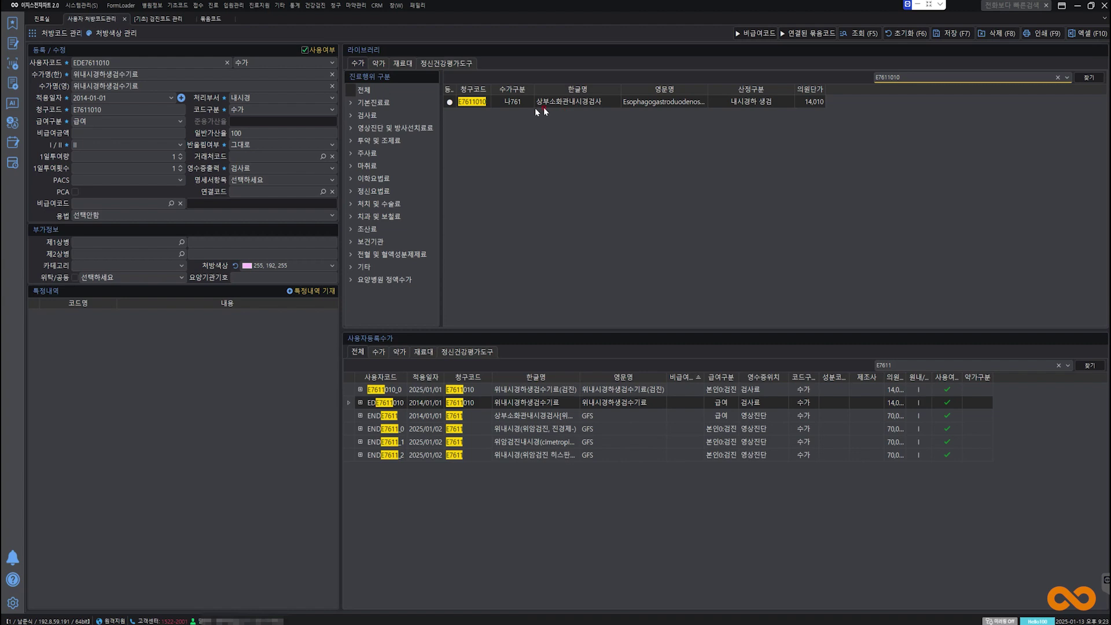
double_click(577, 103)
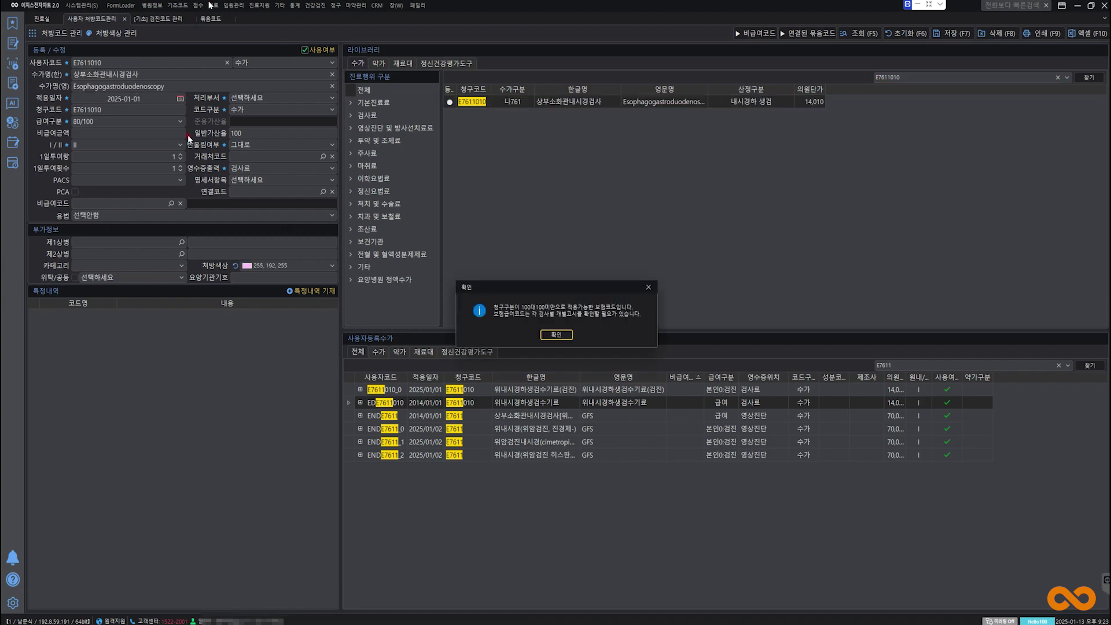
left_click(560, 341)
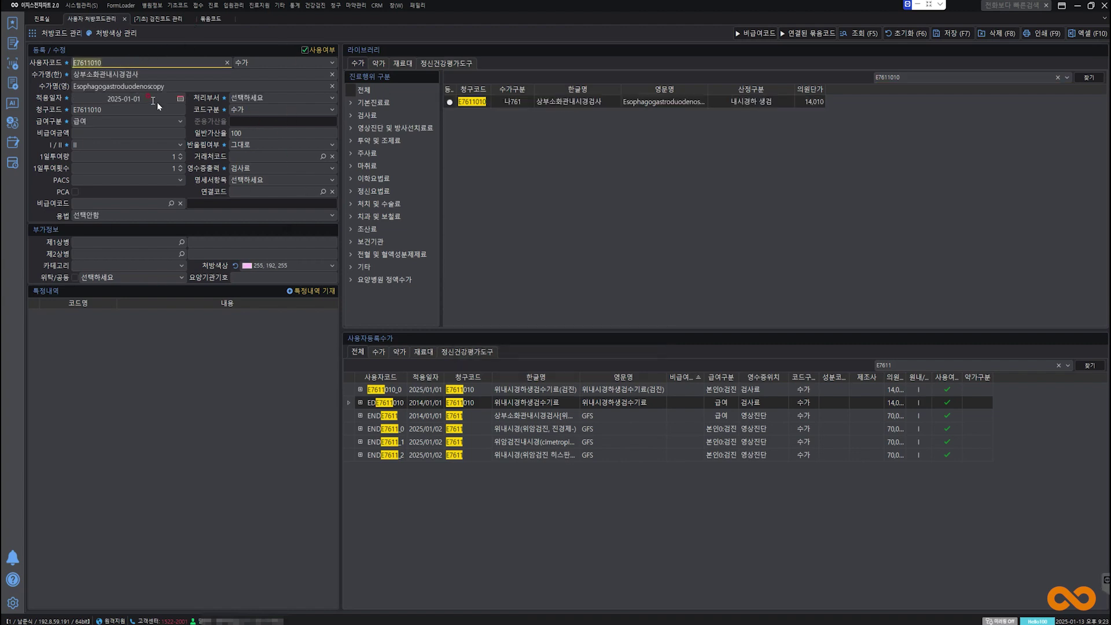
- Set the processing department (처리부서) of the loaded library code to 내시경 and widen the library list's registration column
left_click(332, 97)
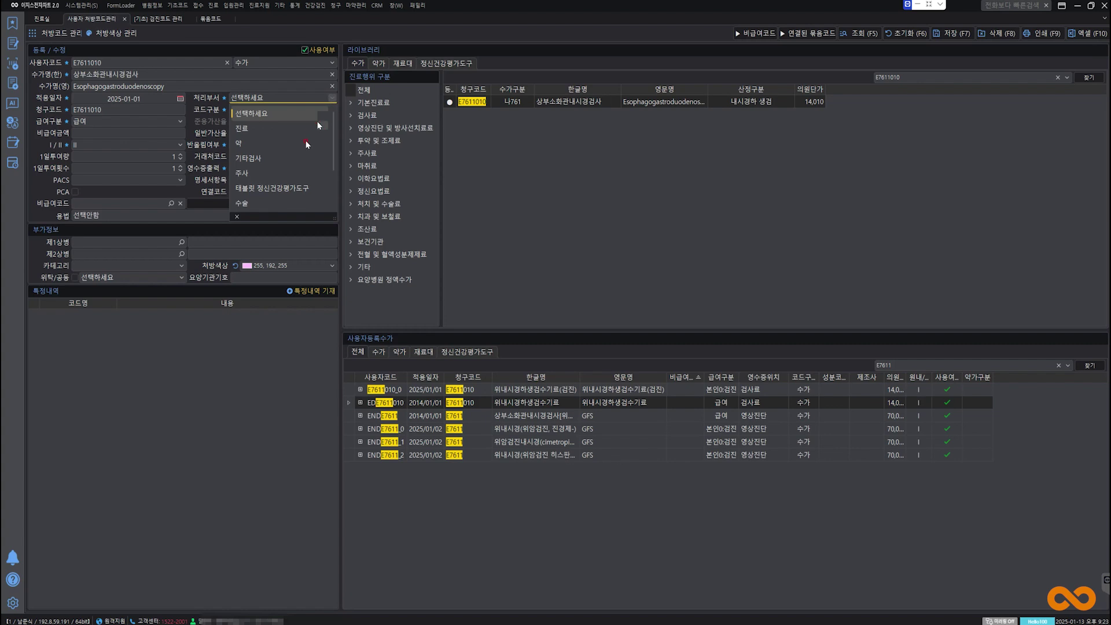
scroll(306, 144, "down", 3)
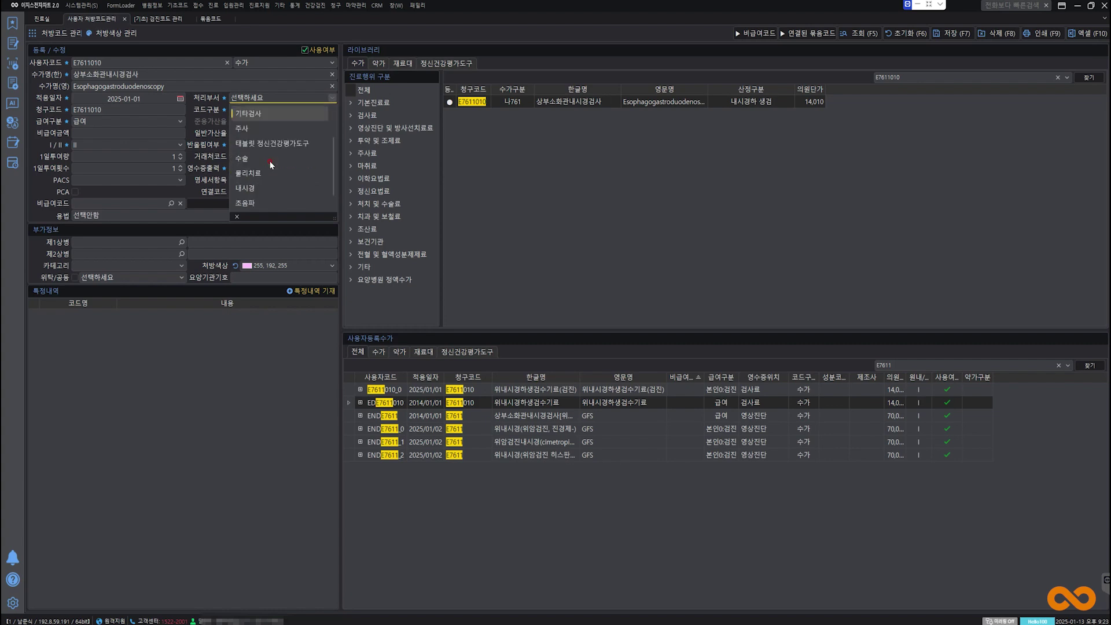
left_click(270, 188)
left_click(173, 66)
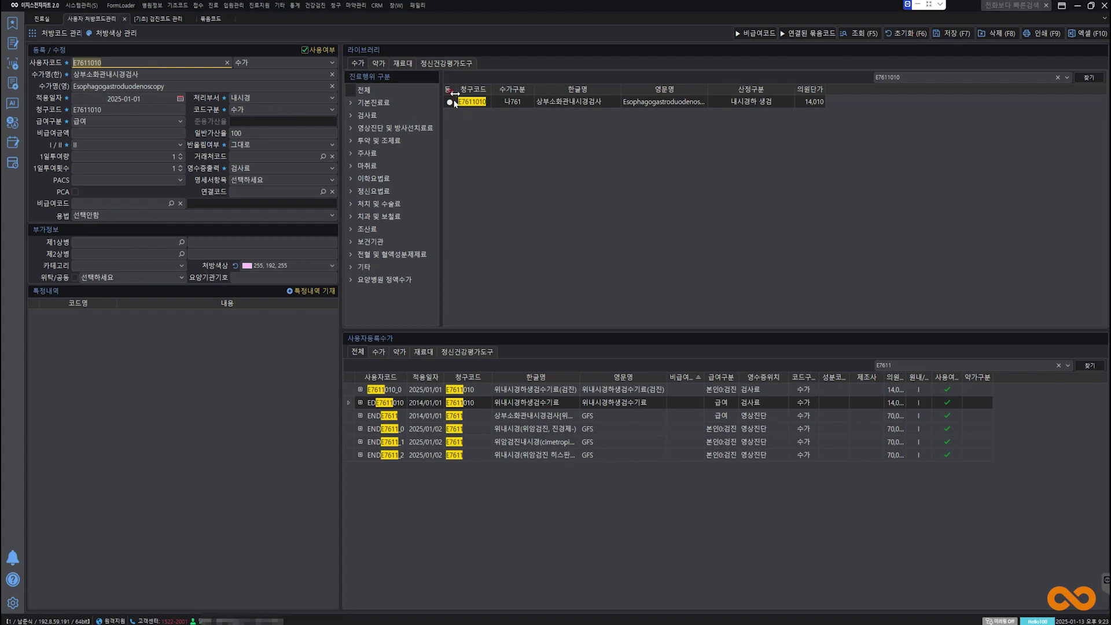
left_click_drag(465, 88, 465, 88)
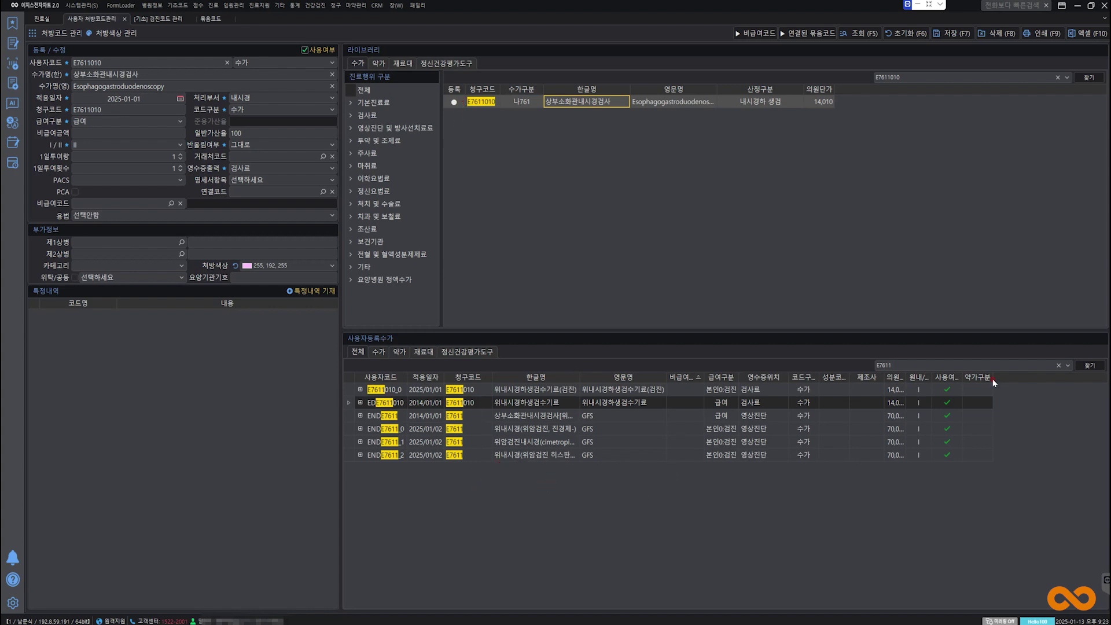
- Check the registered E7611010_0 entry, and load the 위내시경하생검수기료 entry EDE7611010 into the form as the base for a new code
left_click(933, 365)
left_click_drag(492, 374, 496, 375)
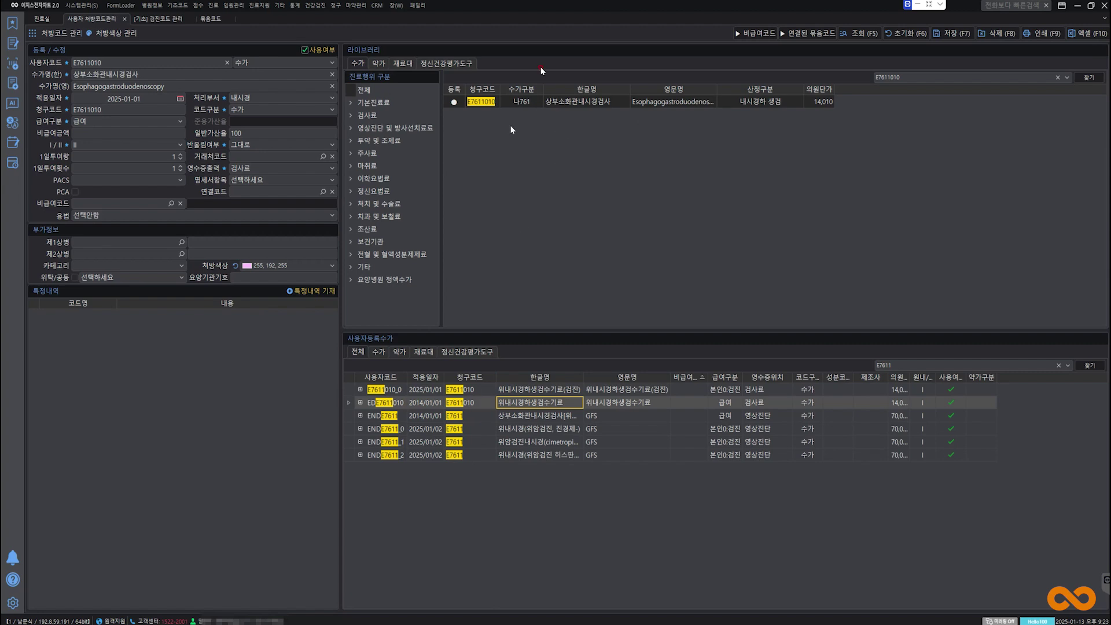
double_click(623, 402)
double_click(622, 390)
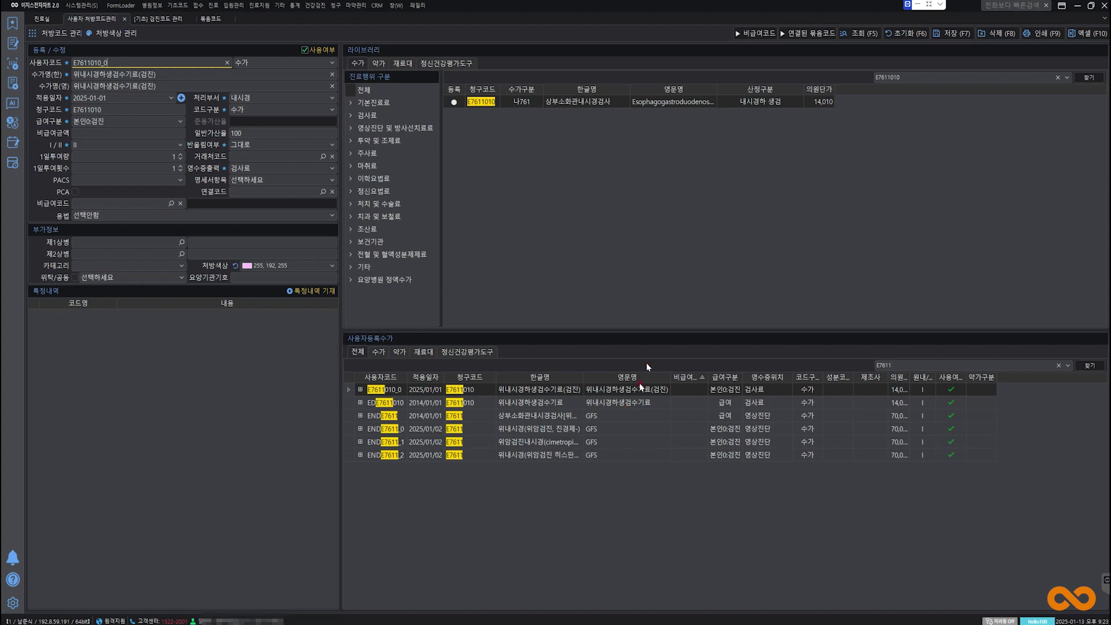
left_click(631, 405)
double_click(631, 404)
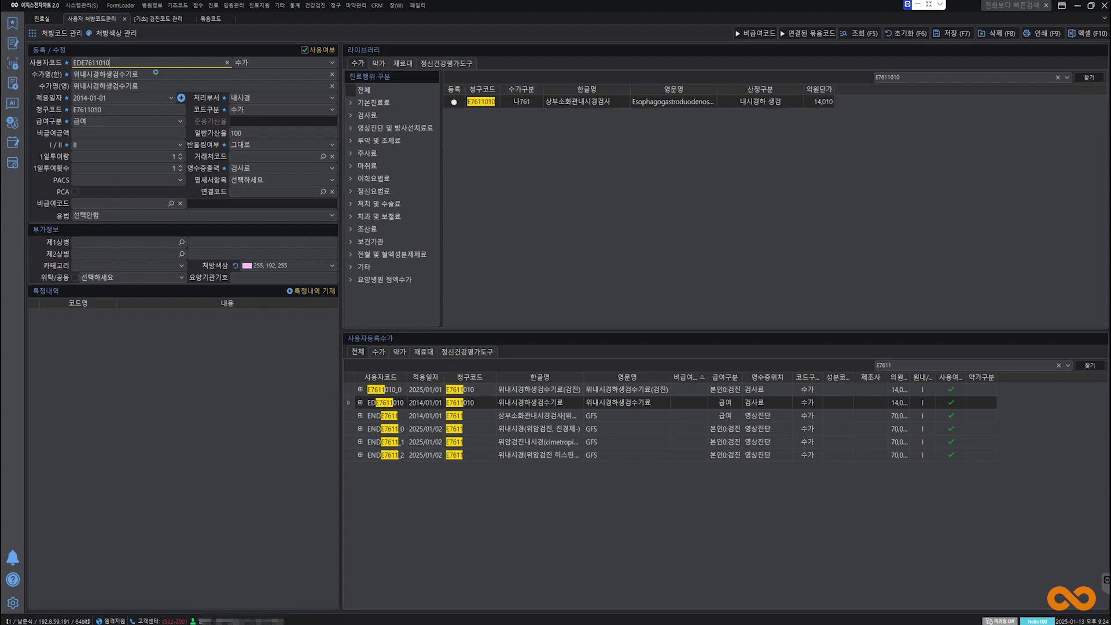
- Clear the user code and change the Korean fee name to 위내시경하생검수기료(검진)
left_click(80, 62)
key("BackSpace")
key("BackSpace")
type("_1")
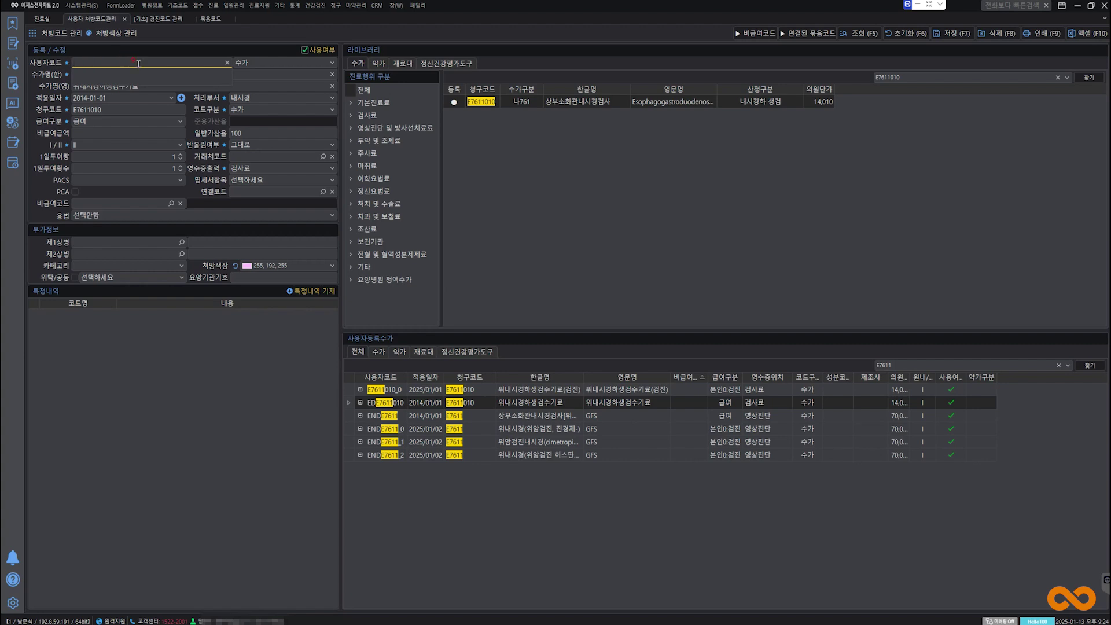
key("ctrl+a")
key("BackSpace")
left_click(139, 71)
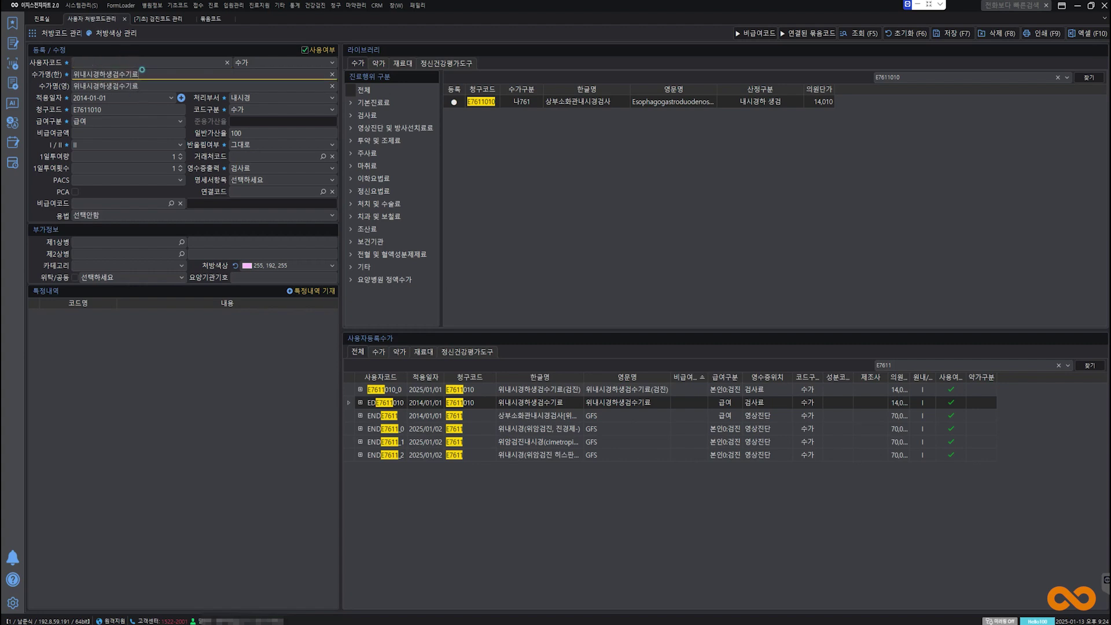
type("(rjawl")
- Add a new application date of 2025-01-01 and set the coverage type (급여구분) to 본인0:검진
left_click(170, 98)
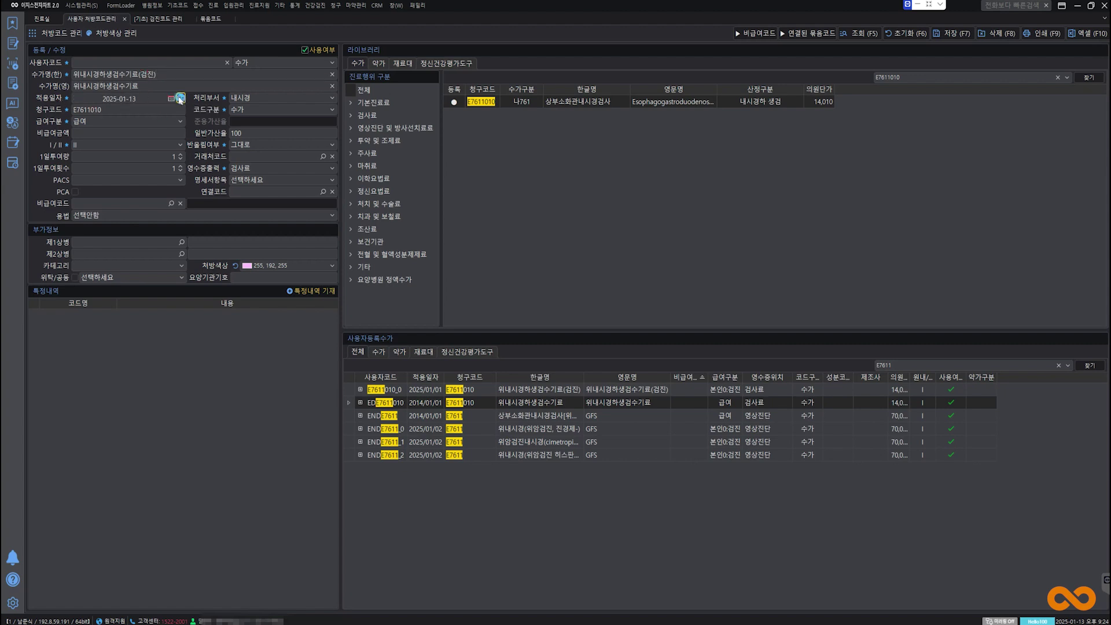
left_click(172, 98)
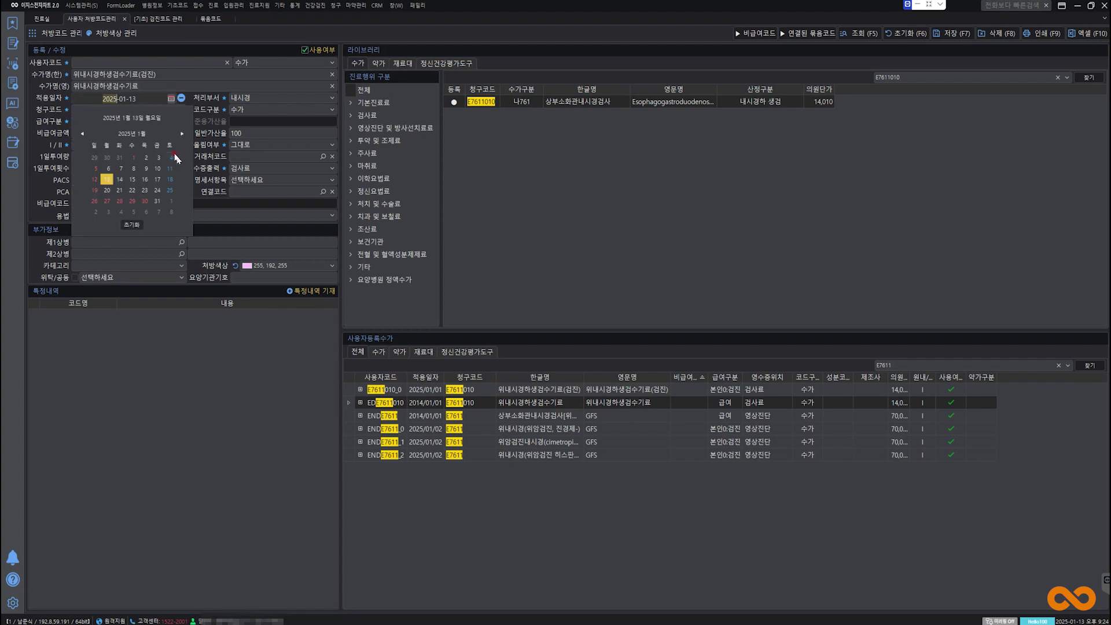
left_click(134, 157)
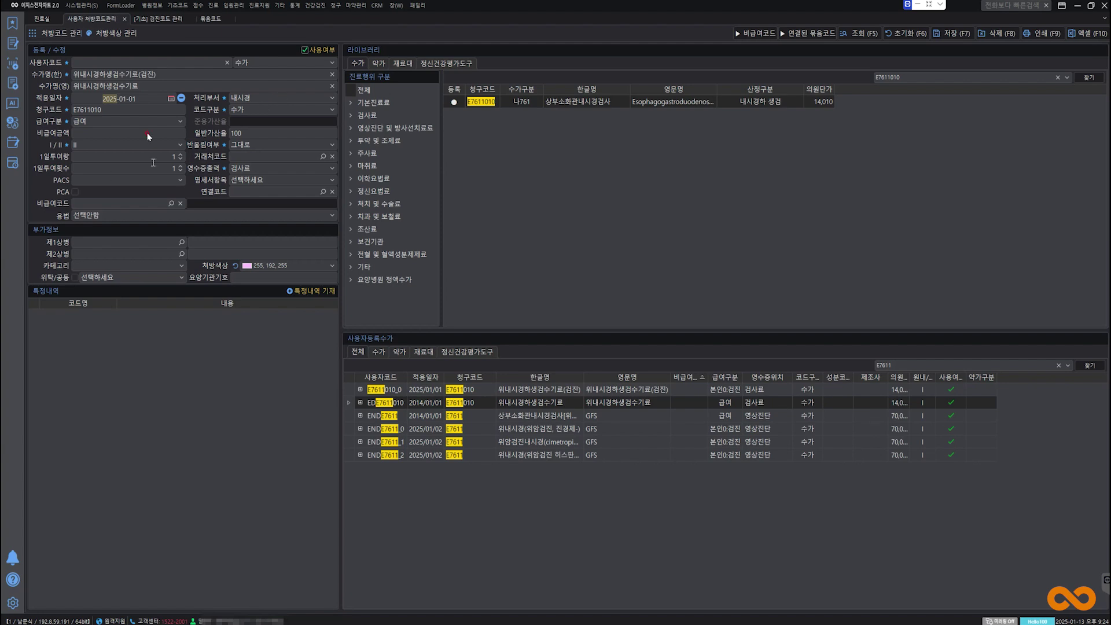
left_click(167, 121)
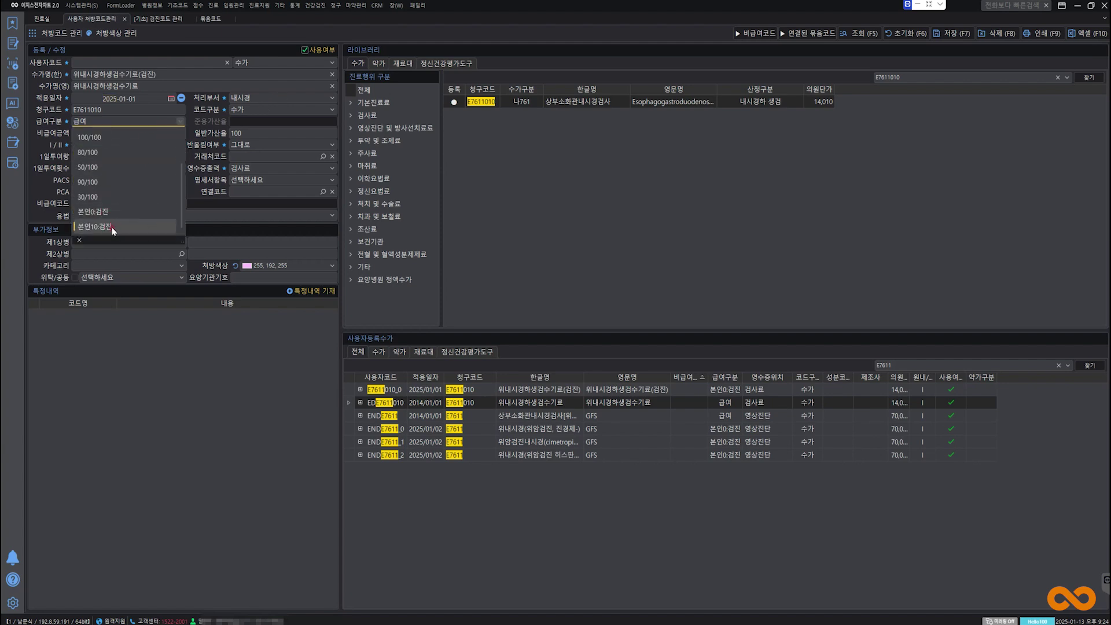
left_click(117, 212)
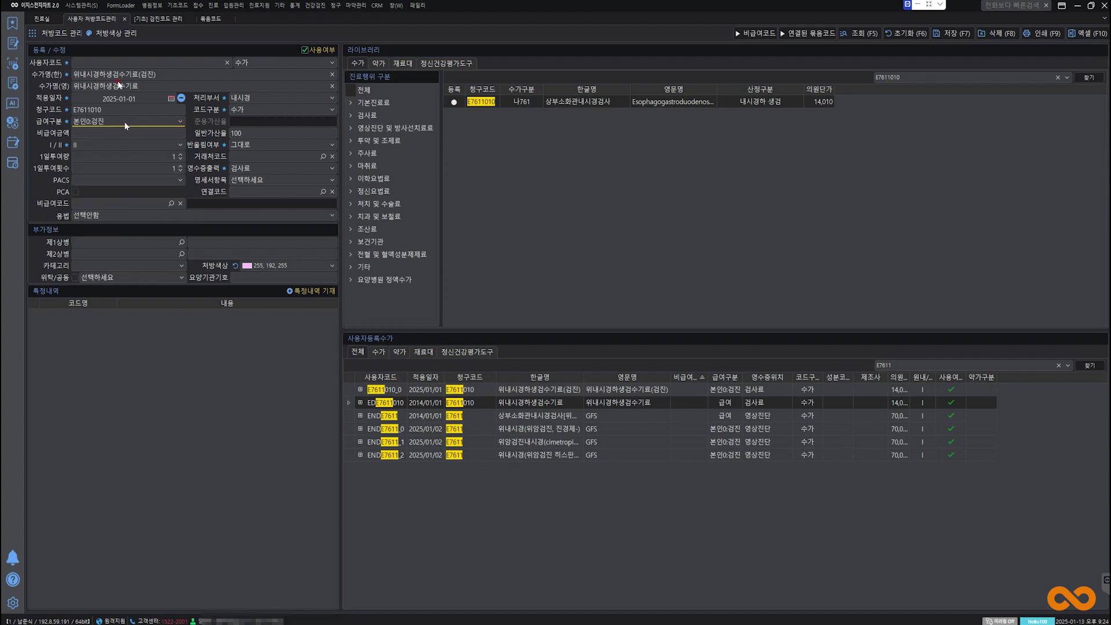
- Enter E7611010_1 as the user code and save the new screening fee code
left_click(165, 62)
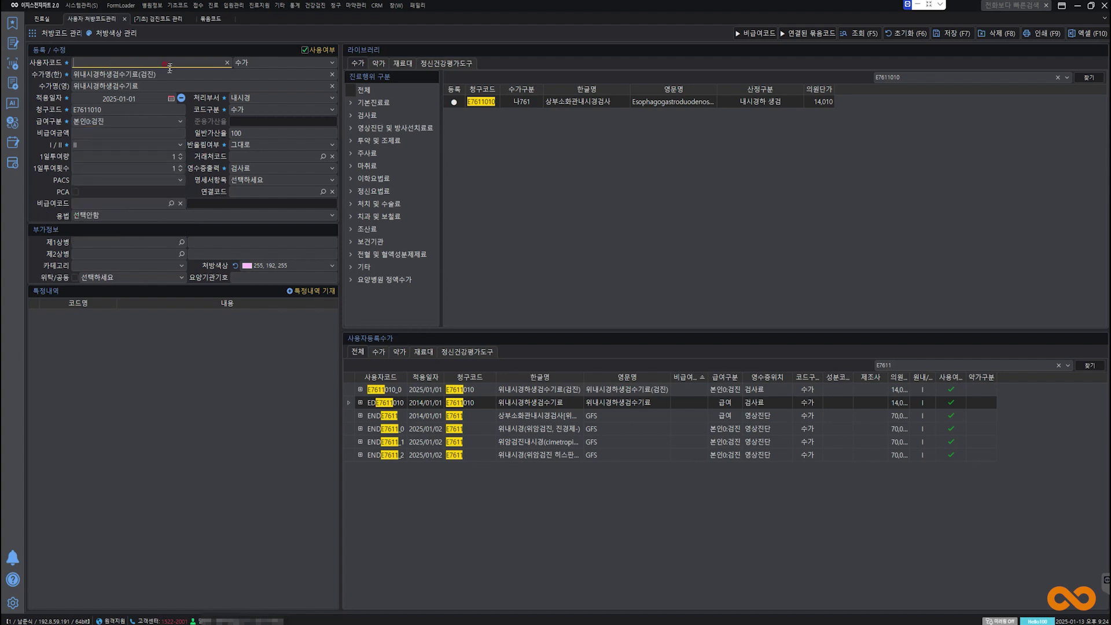
type("E")
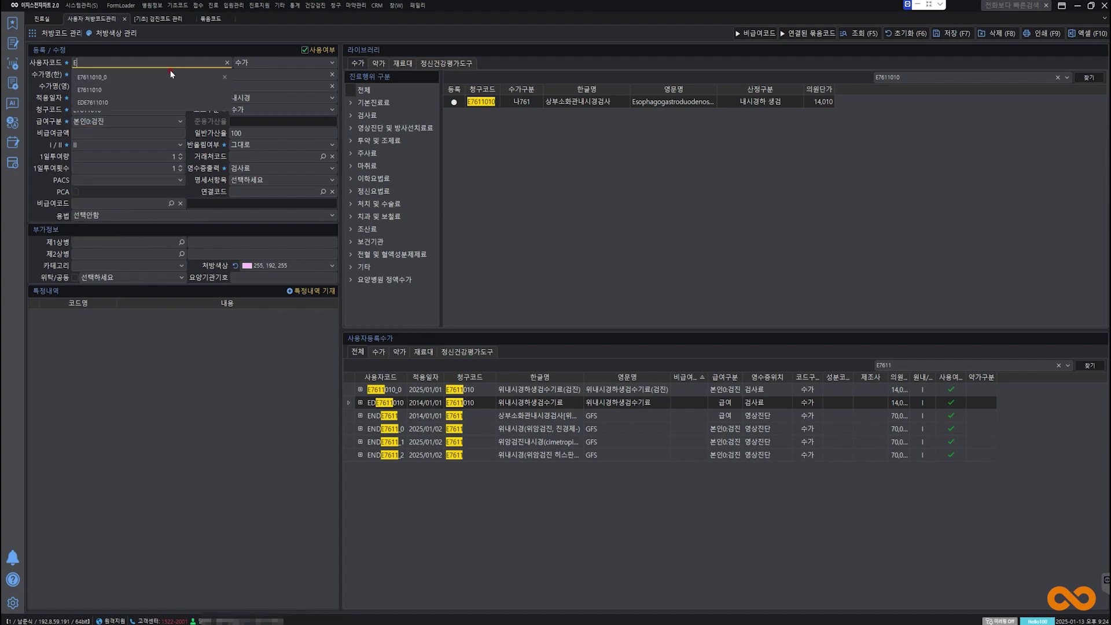
type("7611010")
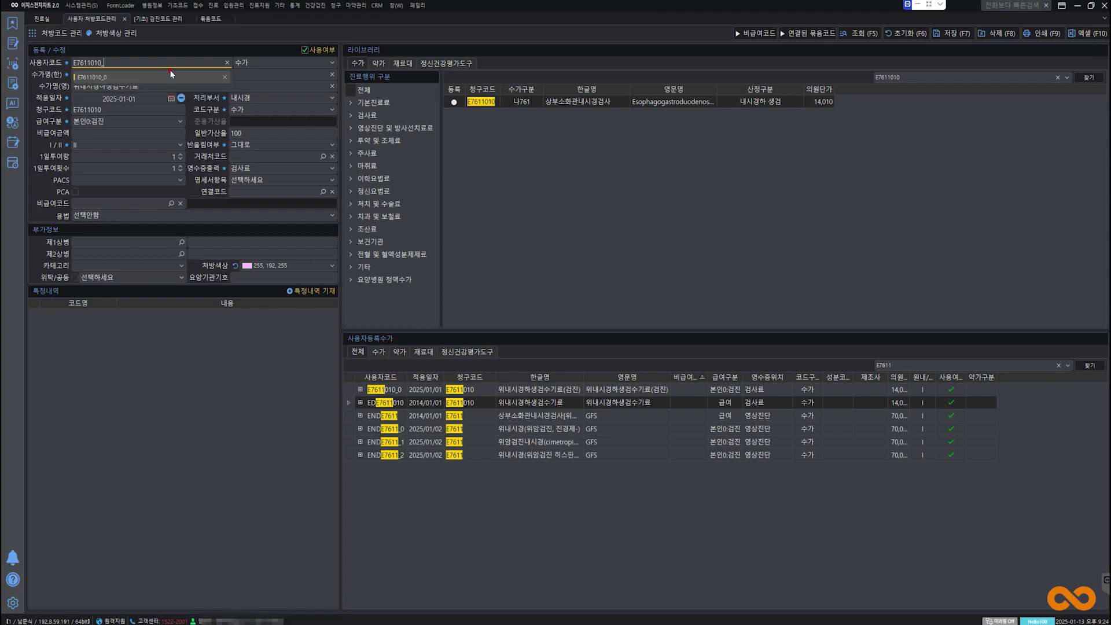
type("_1")
key("Return")
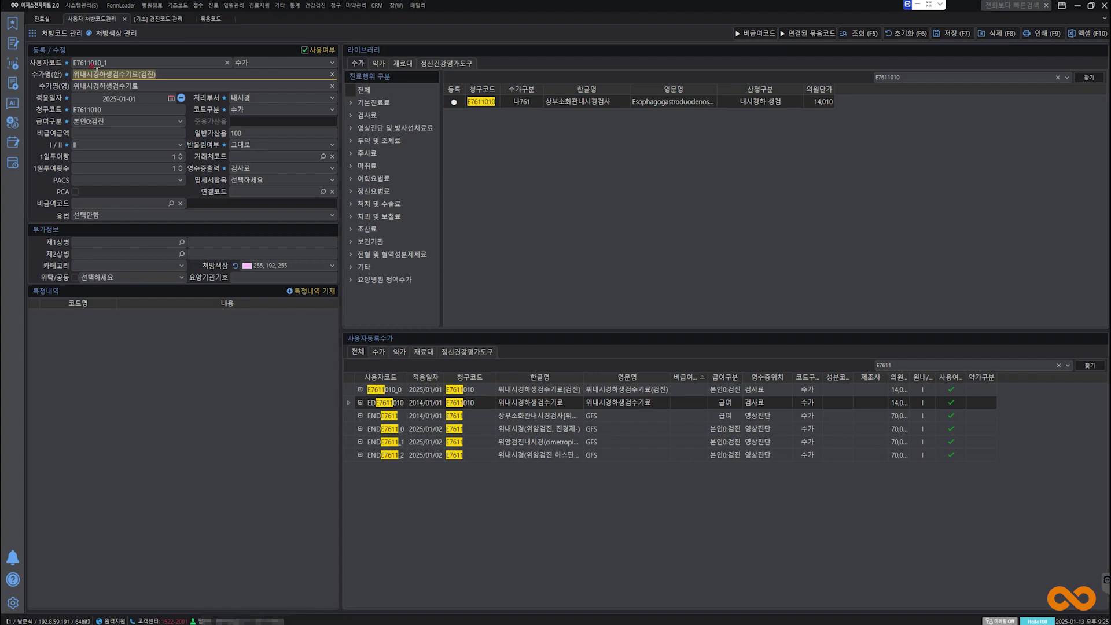
left_click(954, 36)
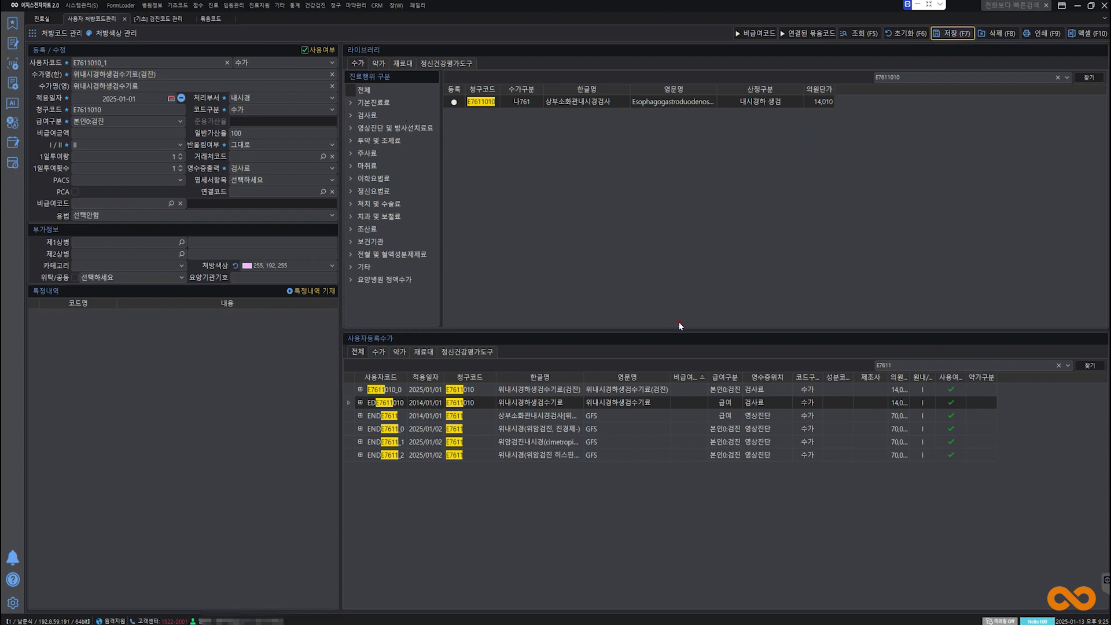
- Open the registered entries E7611010_0 and EDE7611010 to review their settings
left_click(571, 391)
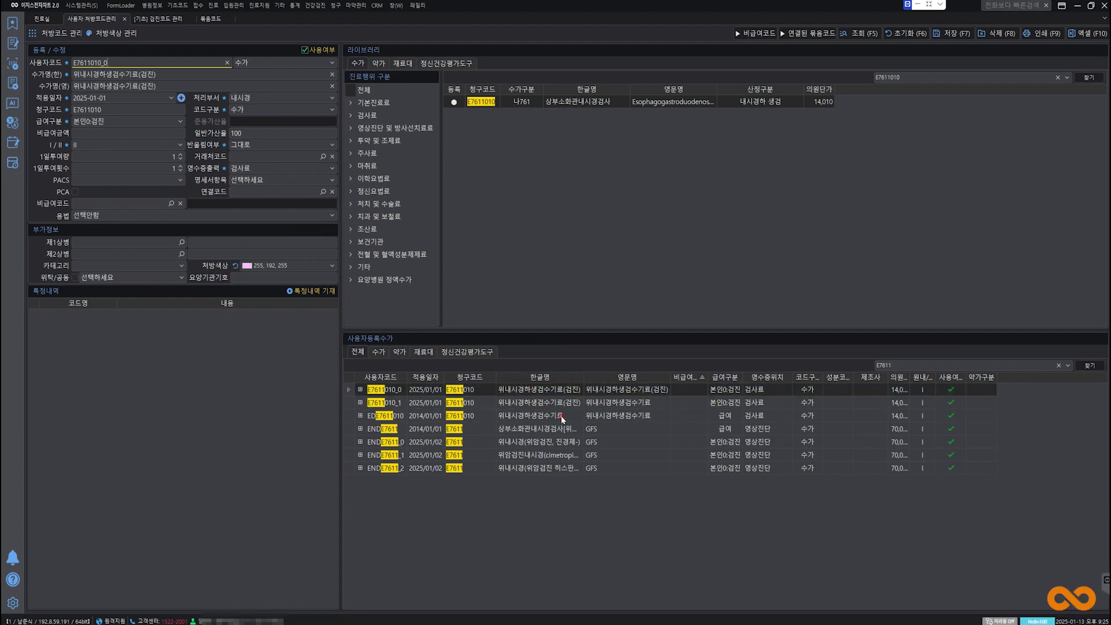
left_click(561, 416)
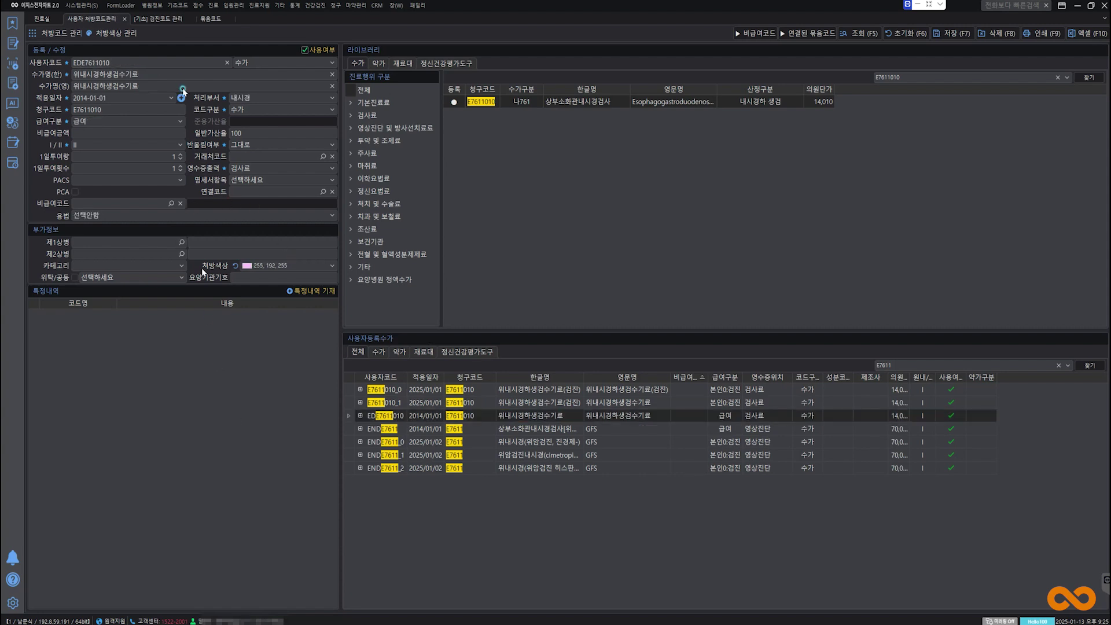
- Change the Korean fee name of the EDE7611010 entry to 위내시경하생검수기료(검진)
left_click(156, 73)
key("End")
type("(거")
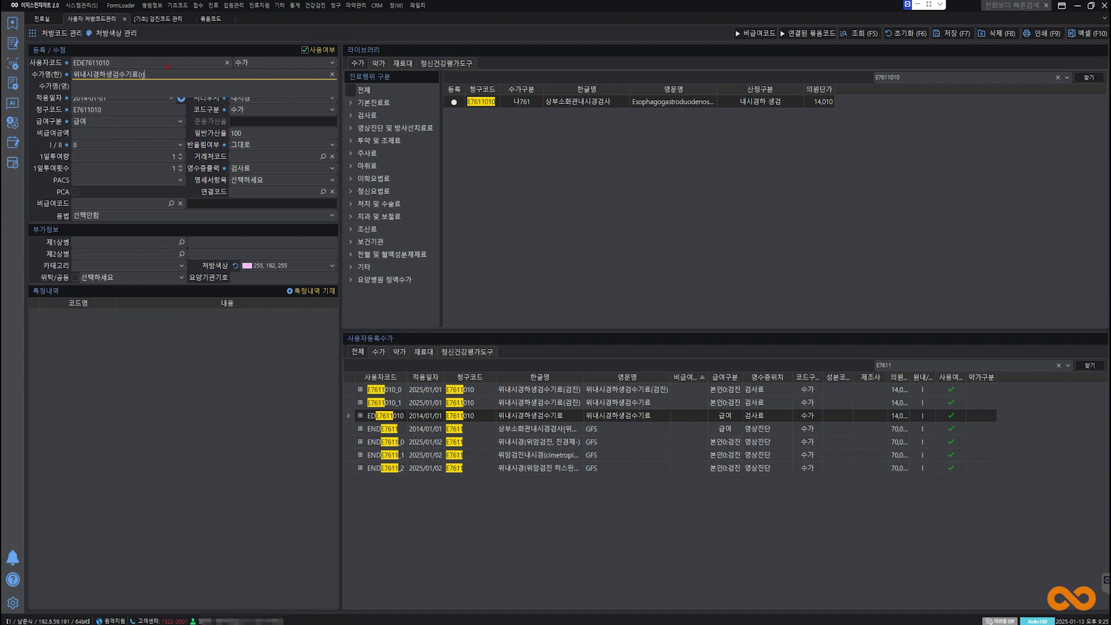
type("검진)")
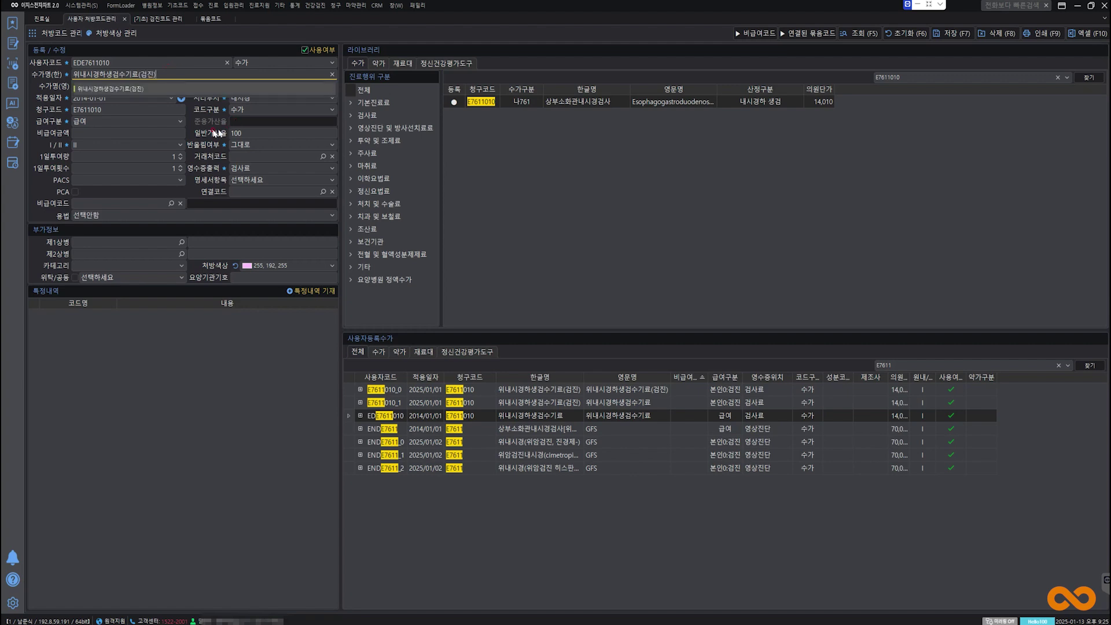
left_click(273, 62)
left_click(246, 92)
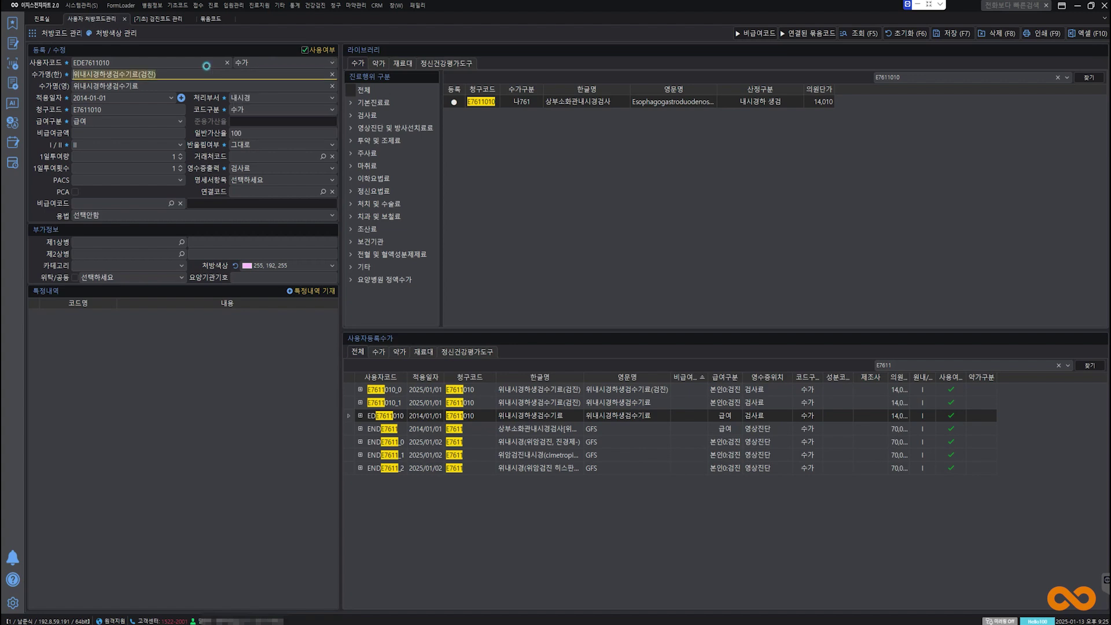
- Try to save EDE7611010 with application date 2025-01-01 and coverage type 본인0:검진, declining to overwrite the existing code
left_click(181, 98)
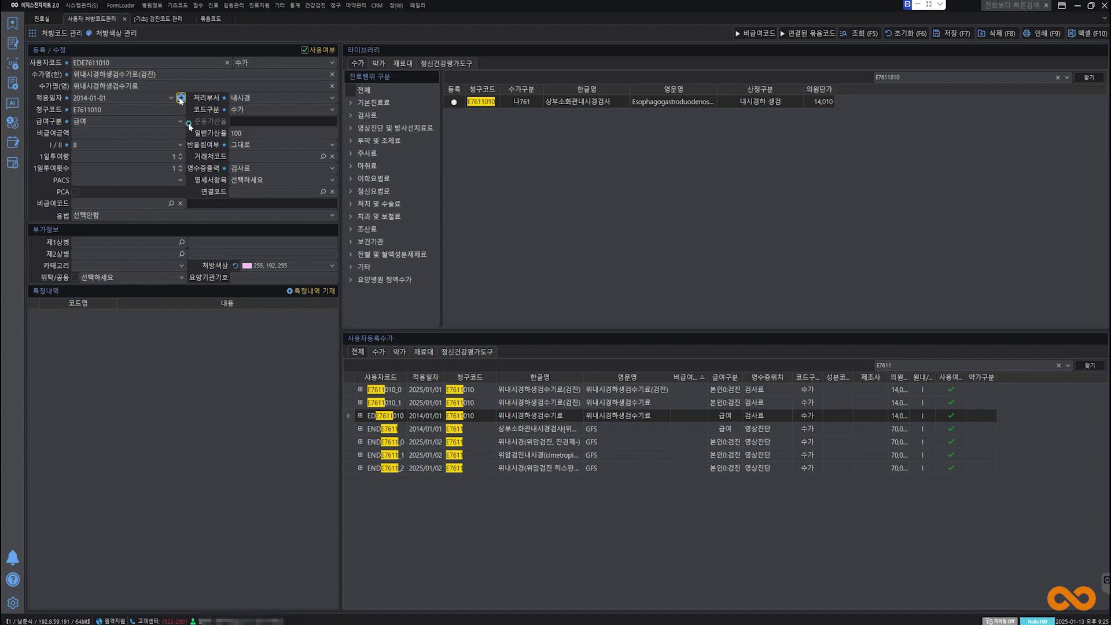
left_click(171, 98)
left_click(142, 146)
left_click(137, 123)
scroll(139, 174, "down", 3)
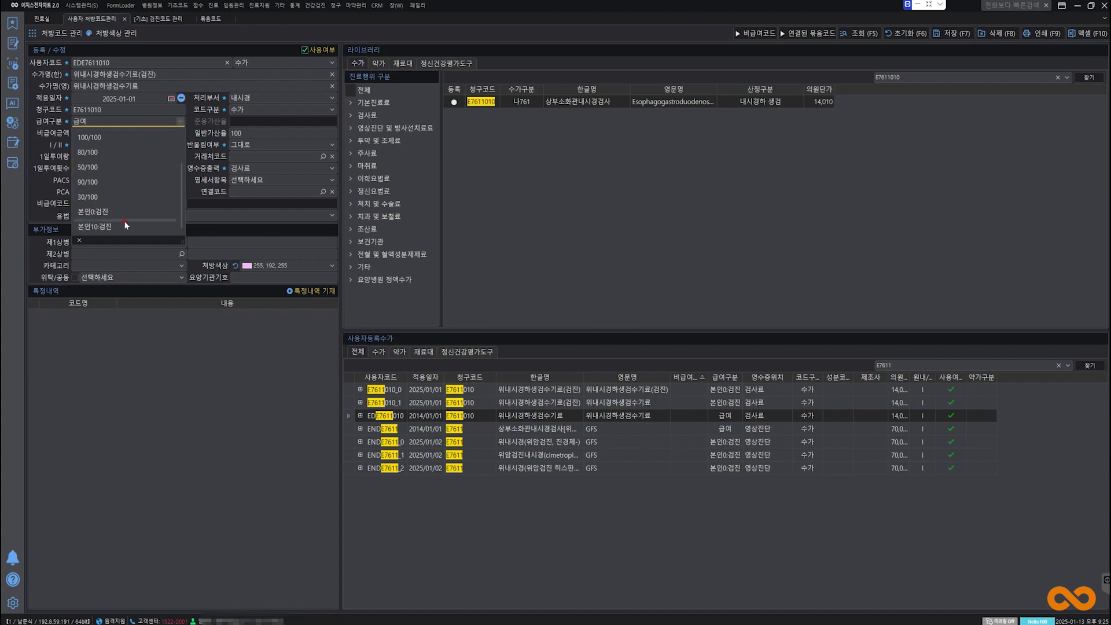
left_click(124, 221)
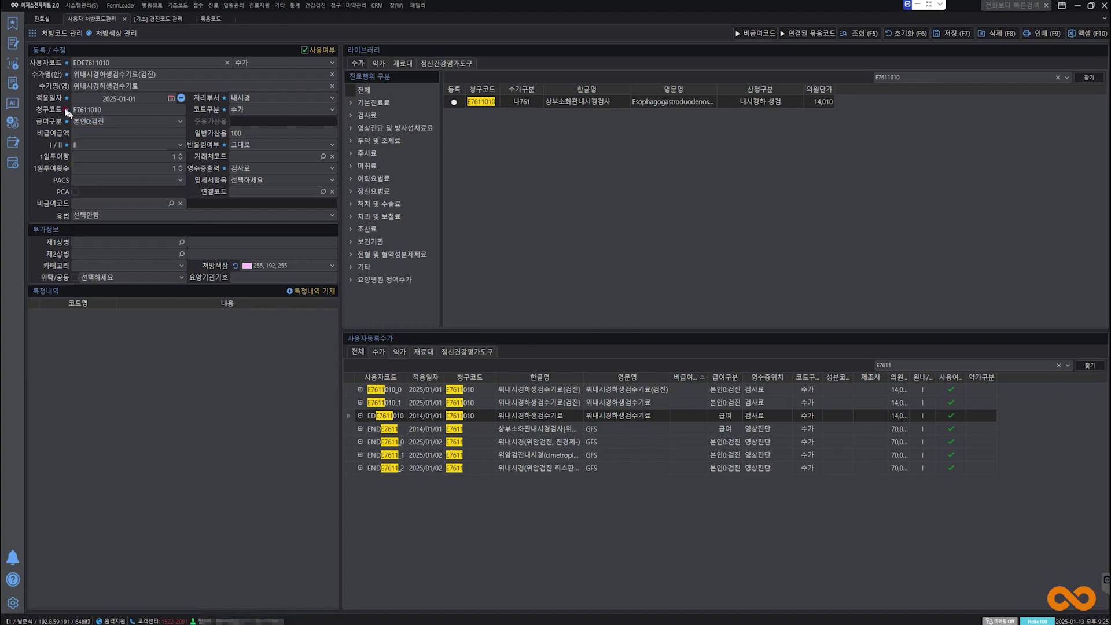
left_click(950, 35)
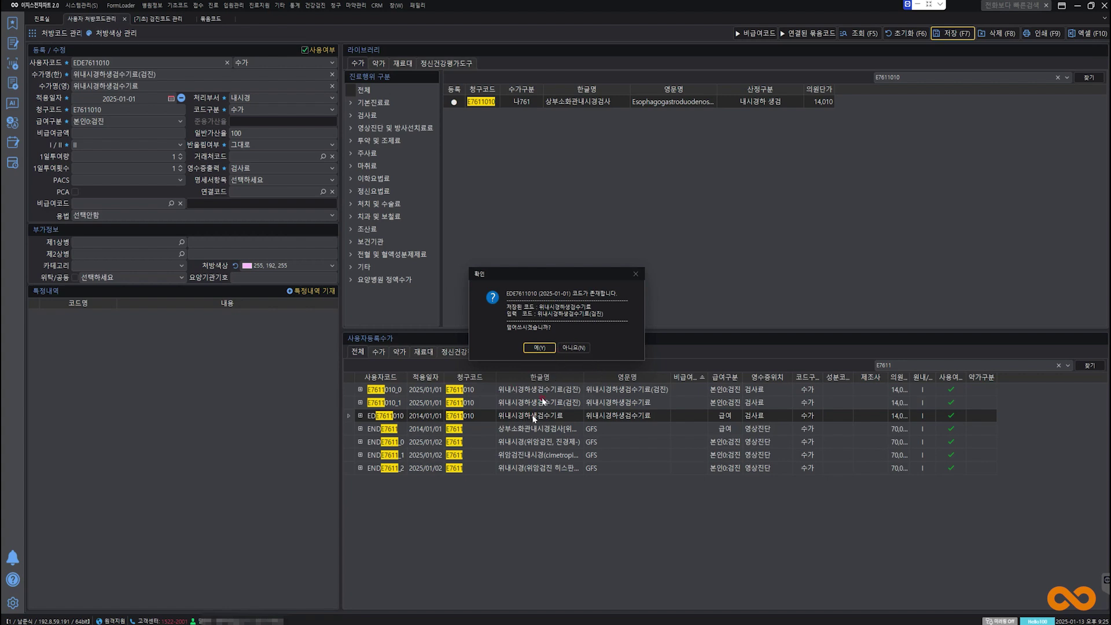
left_click(574, 349)
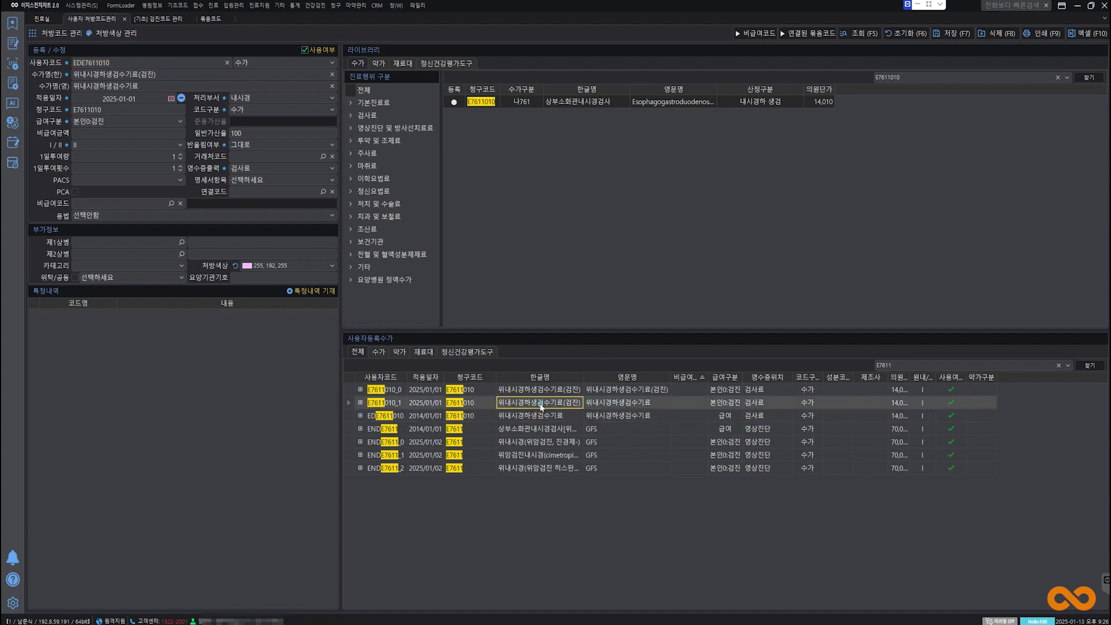
- Reload the registered EDE7611010 fee entry and copy its user code
left_click(519, 417)
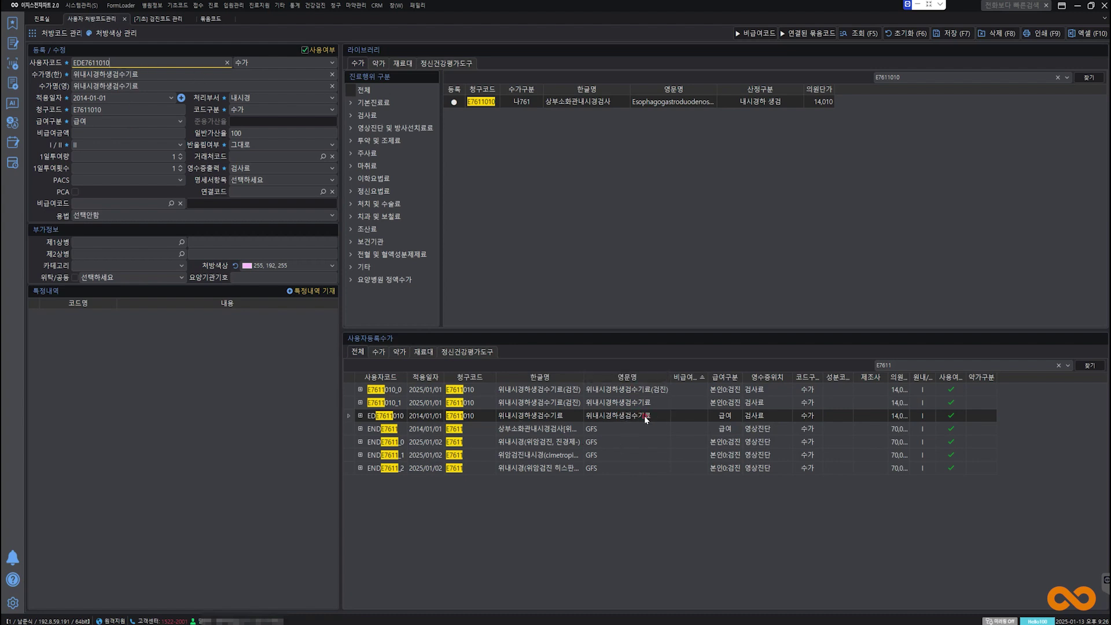
left_click(634, 391)
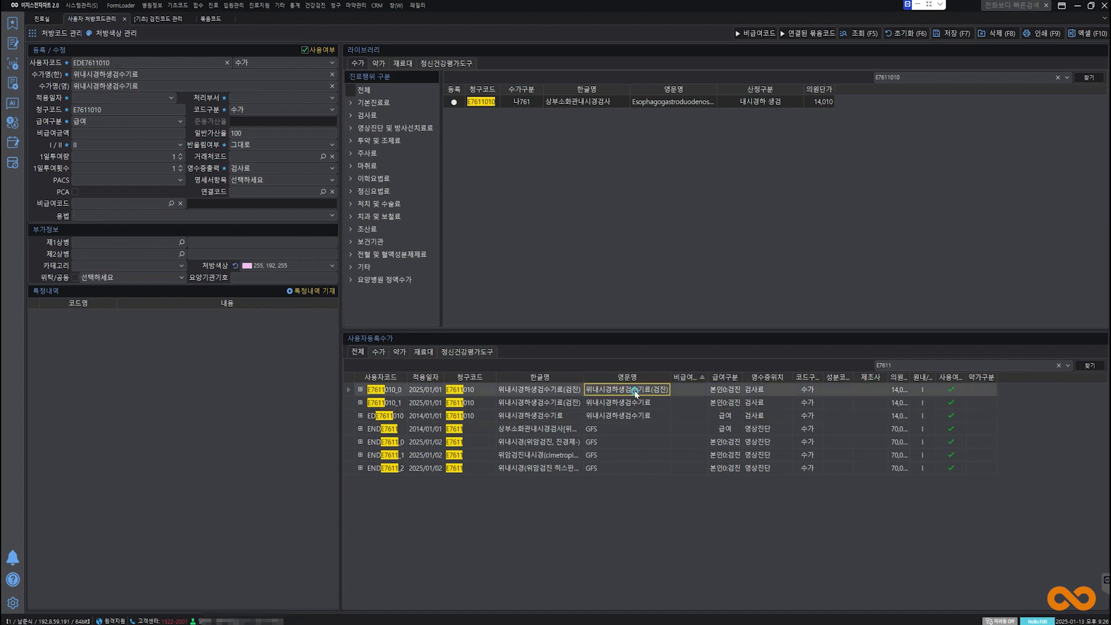
left_click(628, 418)
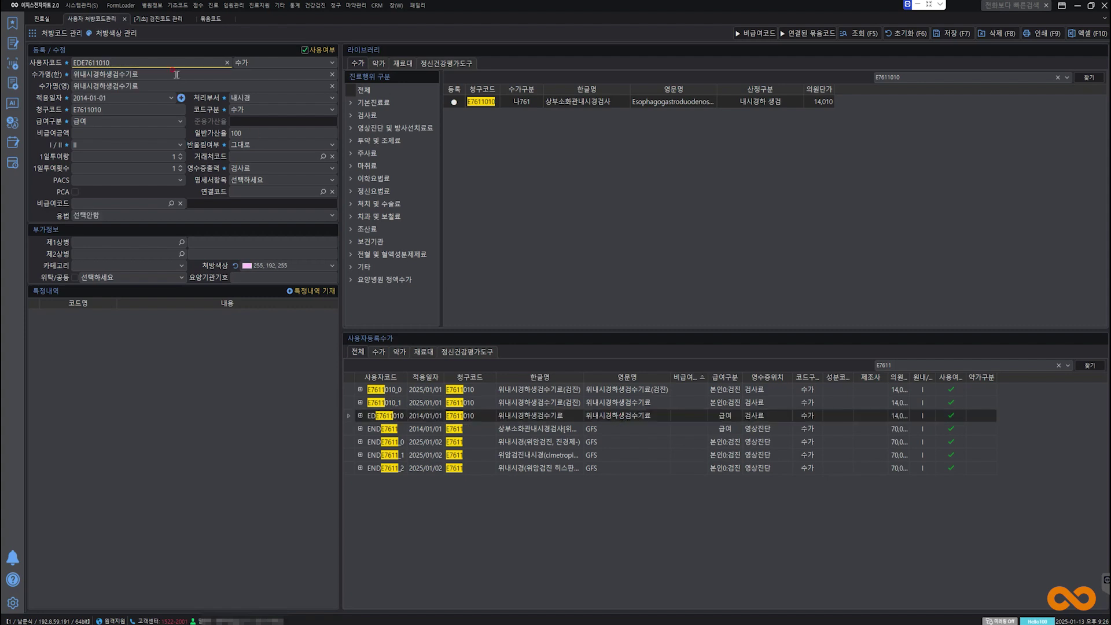
key("ctrl+a")
key("ctrl+c")
left_click(616, 220)
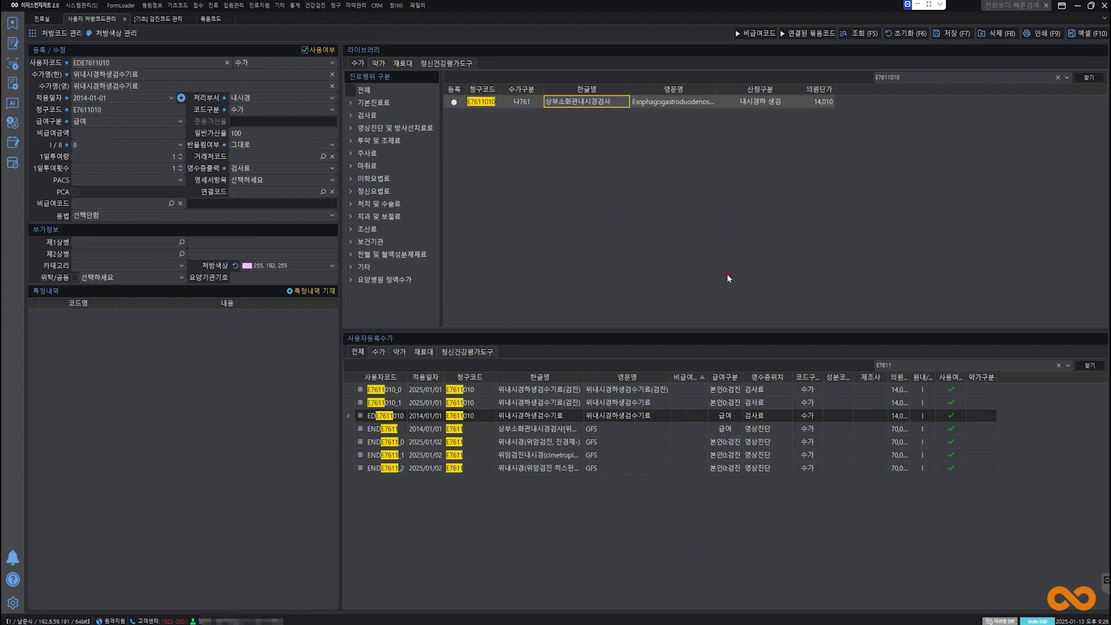
- Open screening code management (검진코드 관리) and display the stomach cancer (위암) screening items
left_click(159, 19)
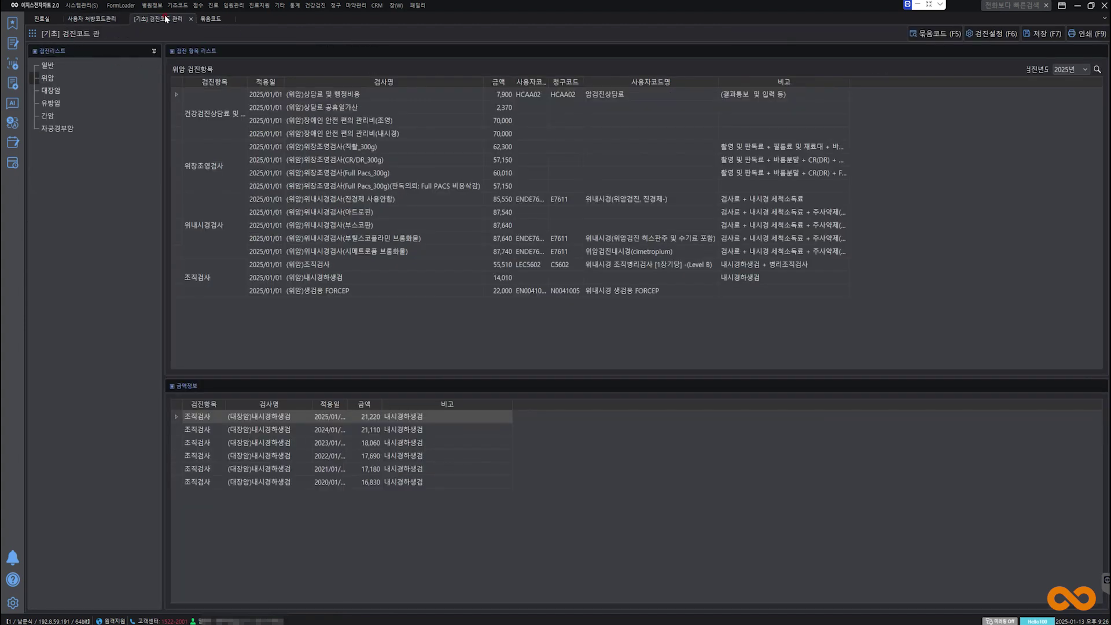
left_click(317, 6)
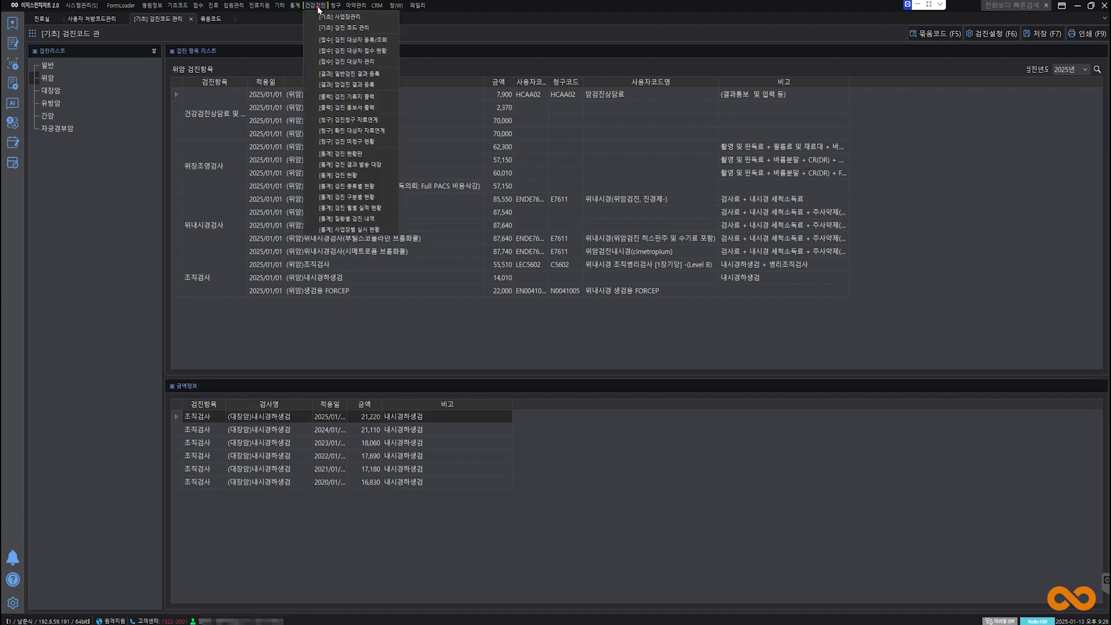
left_click(353, 28)
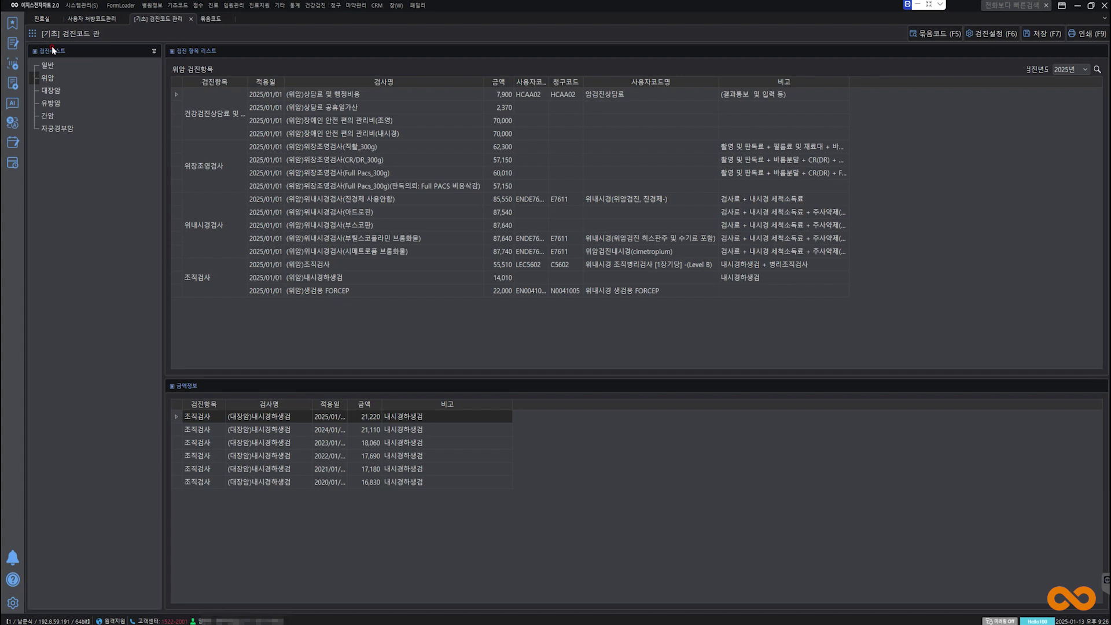
left_click(49, 78)
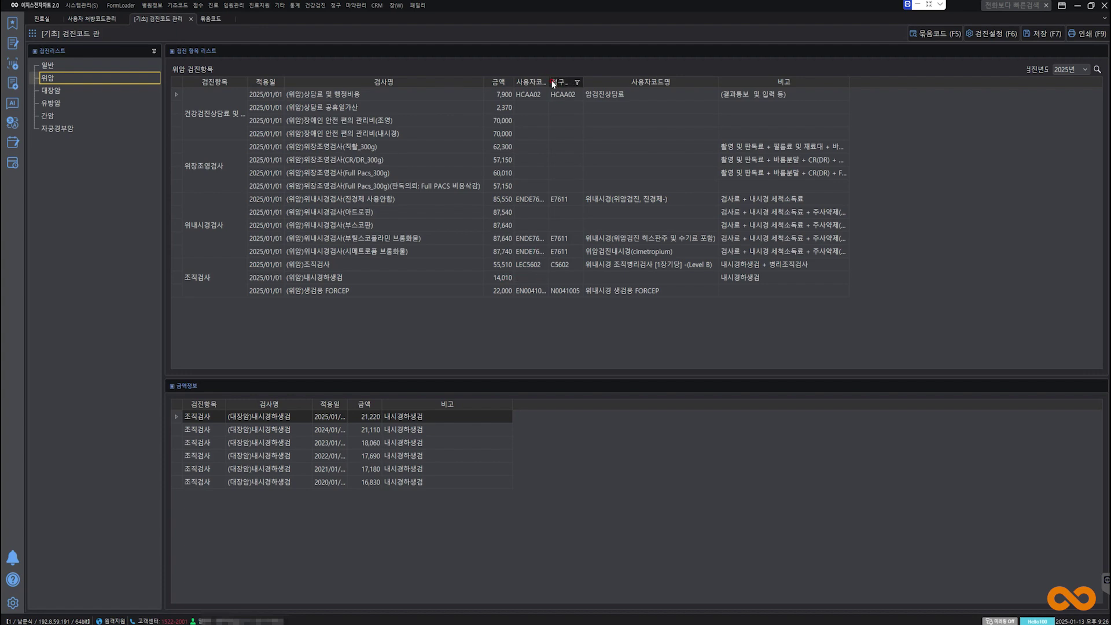
- Assign user code EDE7611010 to the (위암)내시경하생검 item, widen the code columns, and save the screening codes
left_click_drag(548, 79, 564, 79)
left_click(537, 275)
key("ctrl+v")
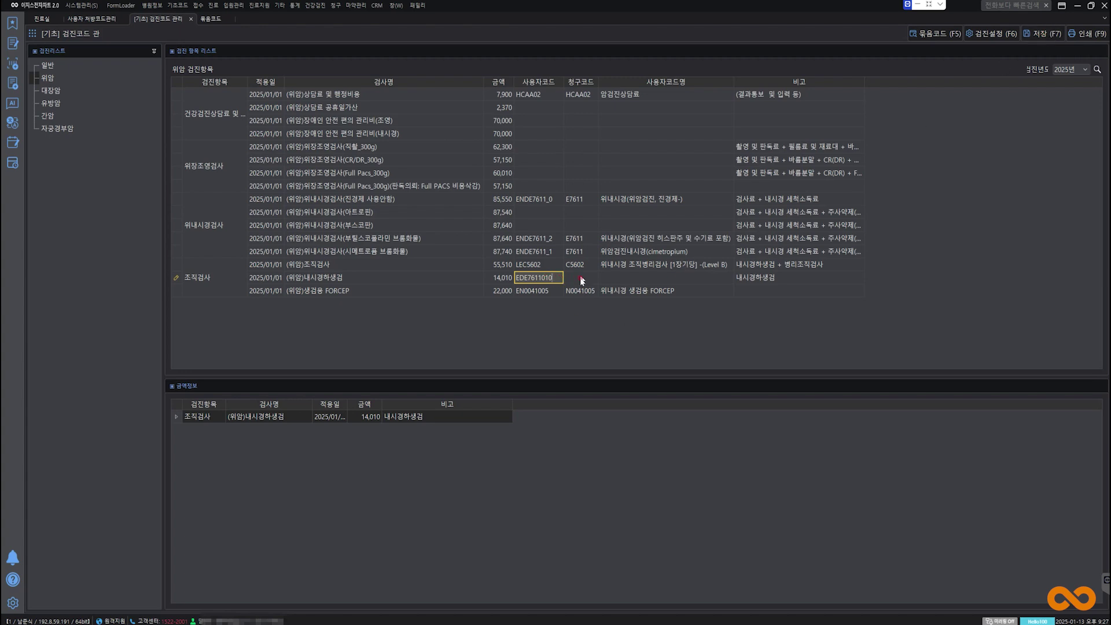
key("Return")
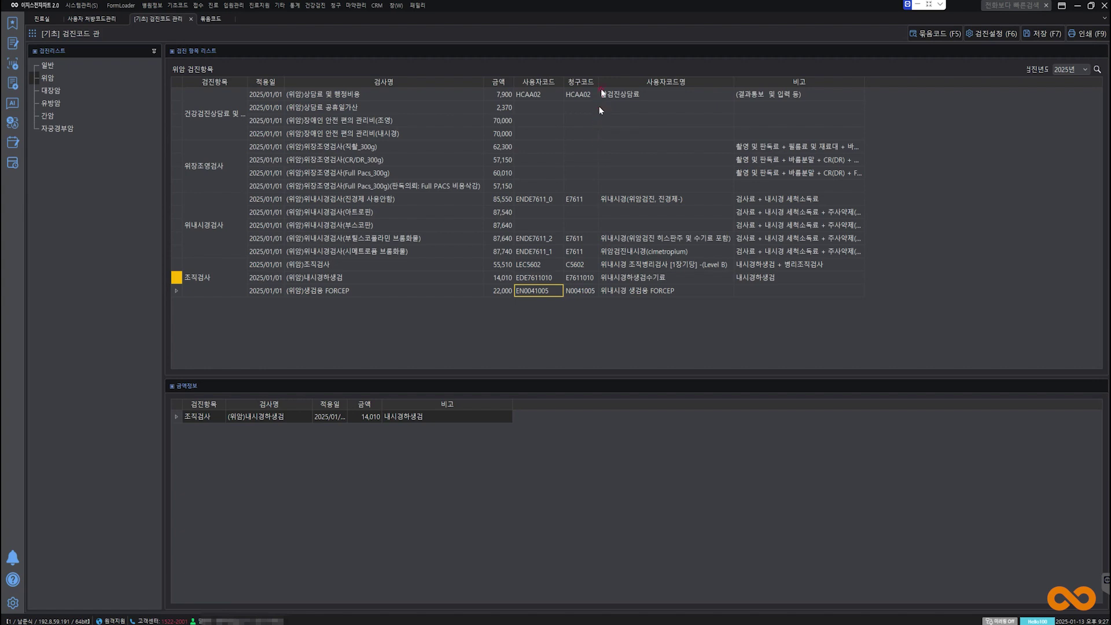
left_click_drag(598, 81, 608, 81)
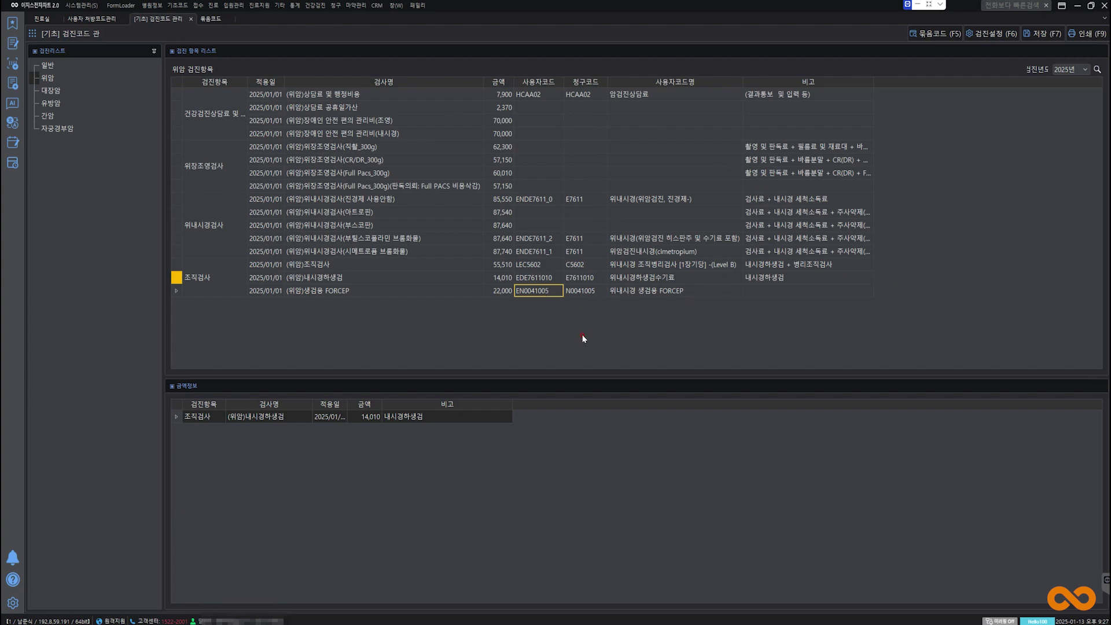
left_click(1034, 36)
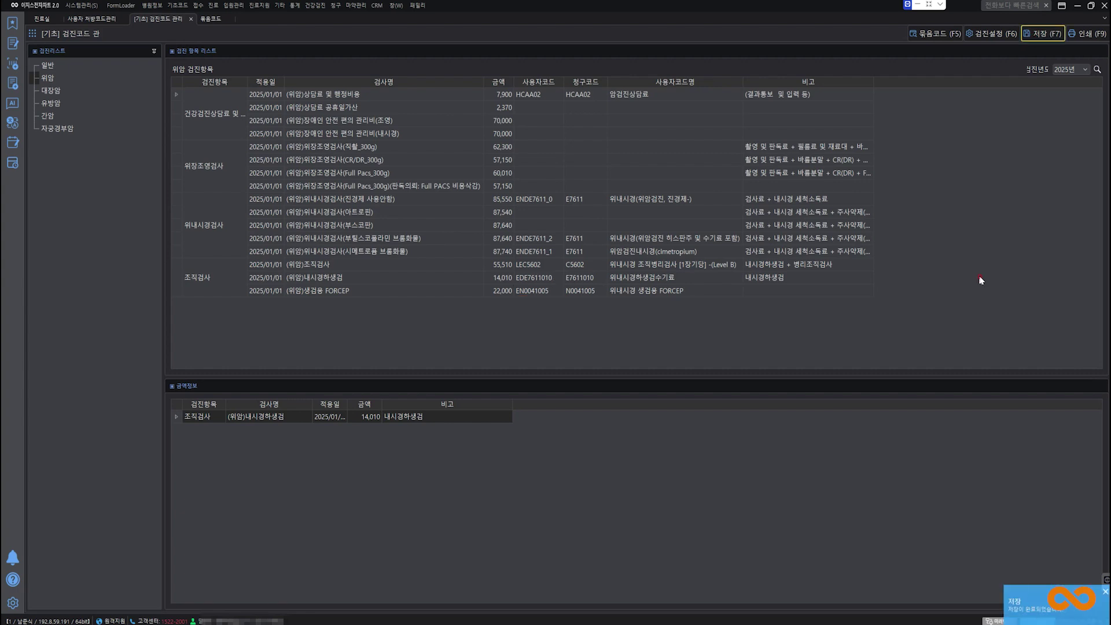
- Review the 대장암 screening items, and check the code mapping and fee information of (위암)내시경하생검 in the 위암 list
left_click(54, 91)
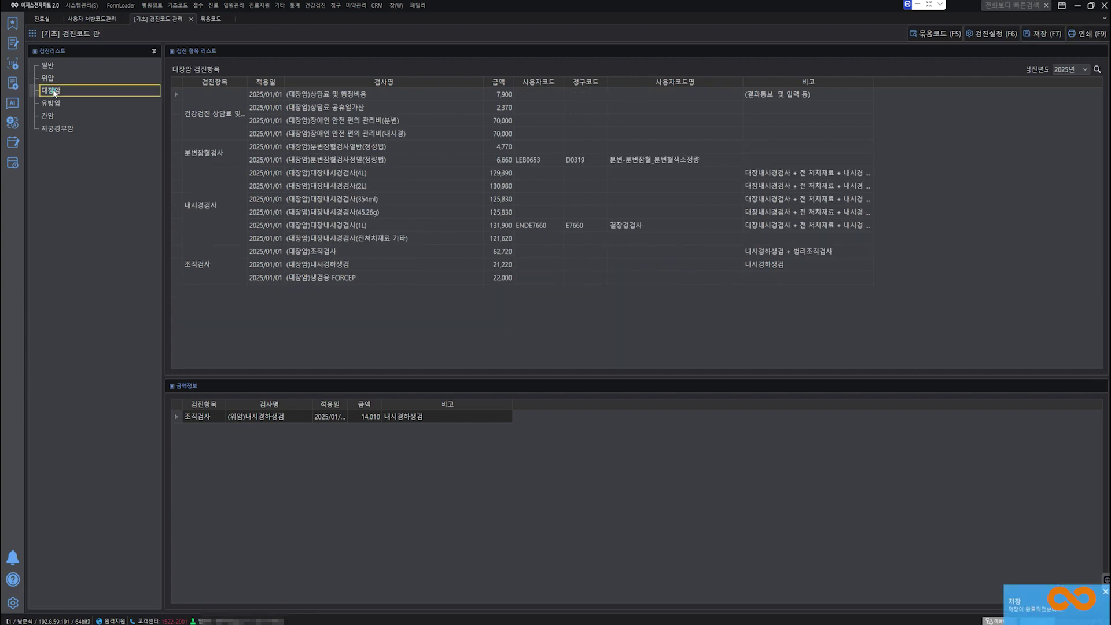
left_click(49, 78)
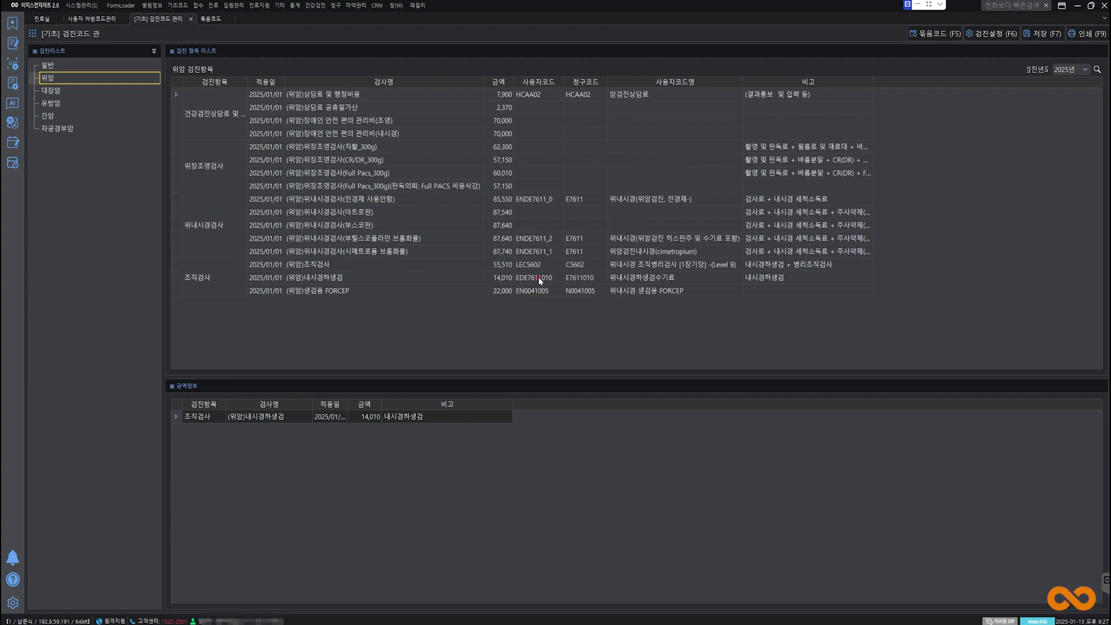
left_click(538, 277)
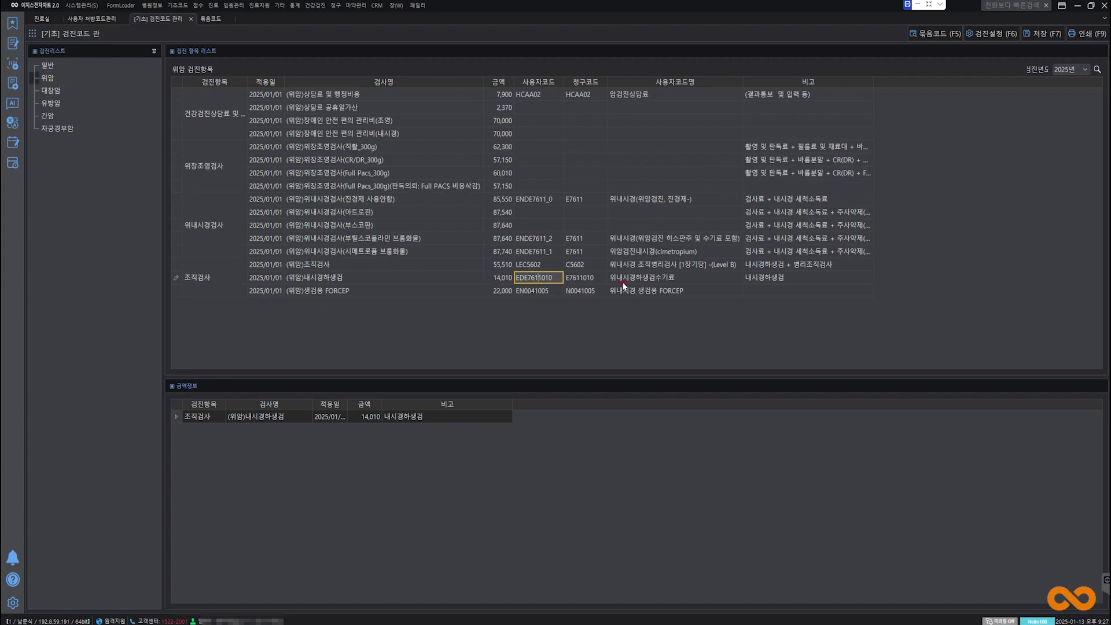
left_click(584, 279)
left_click(662, 277)
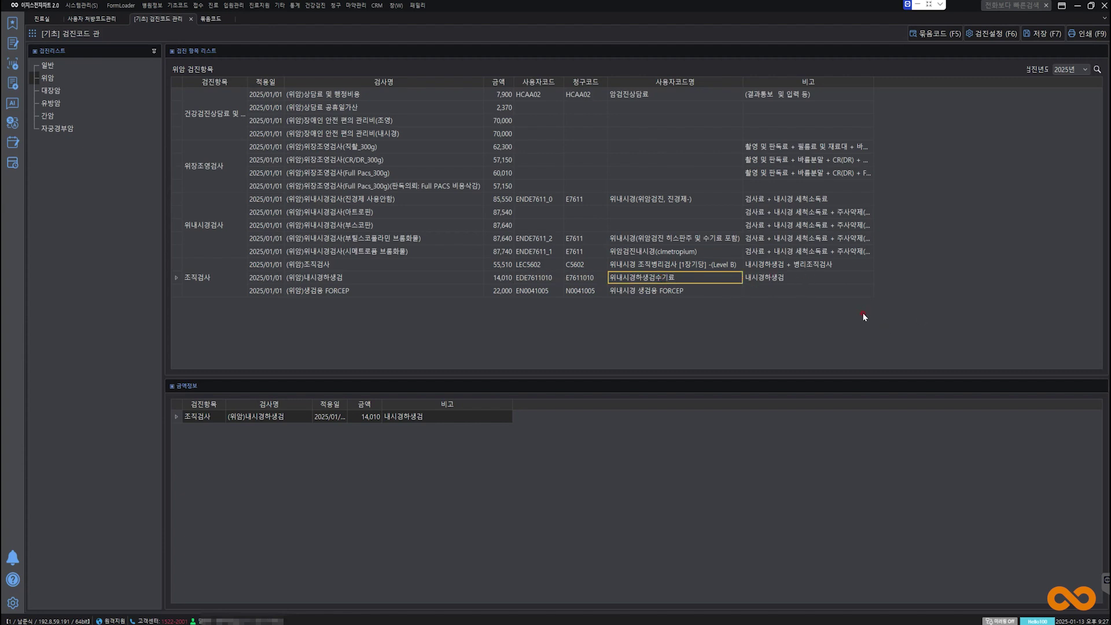
left_click(354, 415)
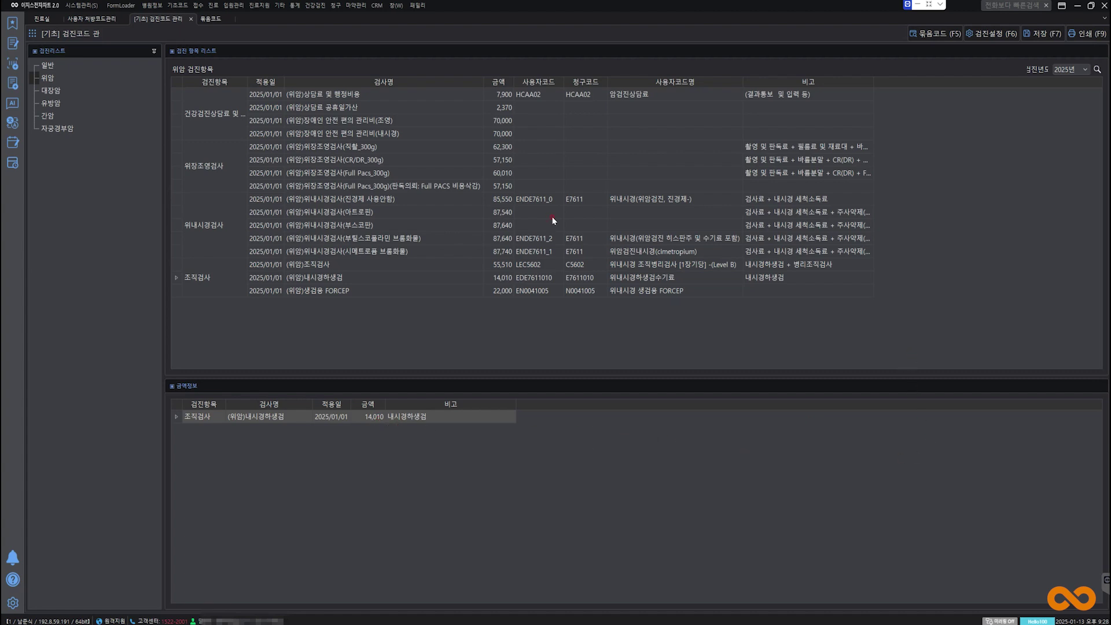
- Open bundle code EC001 in bundle management to review its diagnoses and prescriptions
left_click(208, 21)
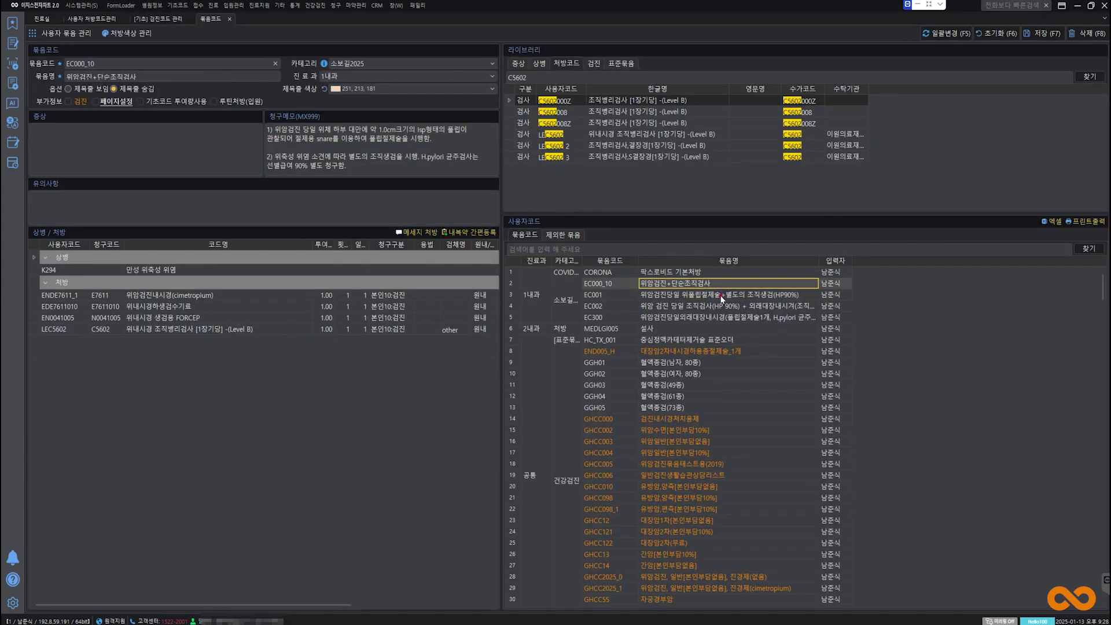
left_click(720, 295)
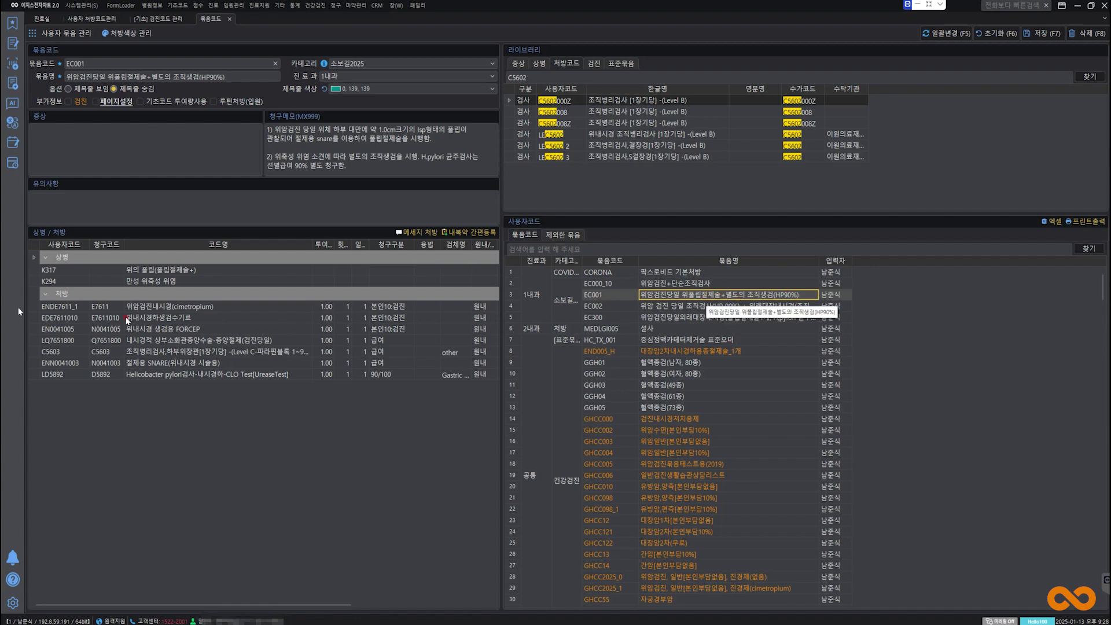
- Switch to the outpatient chart of the same-day polypectomy and biopsy visit and examine its prescriptions, gastric polyp diagnosis and claim memo
left_click(38, 18)
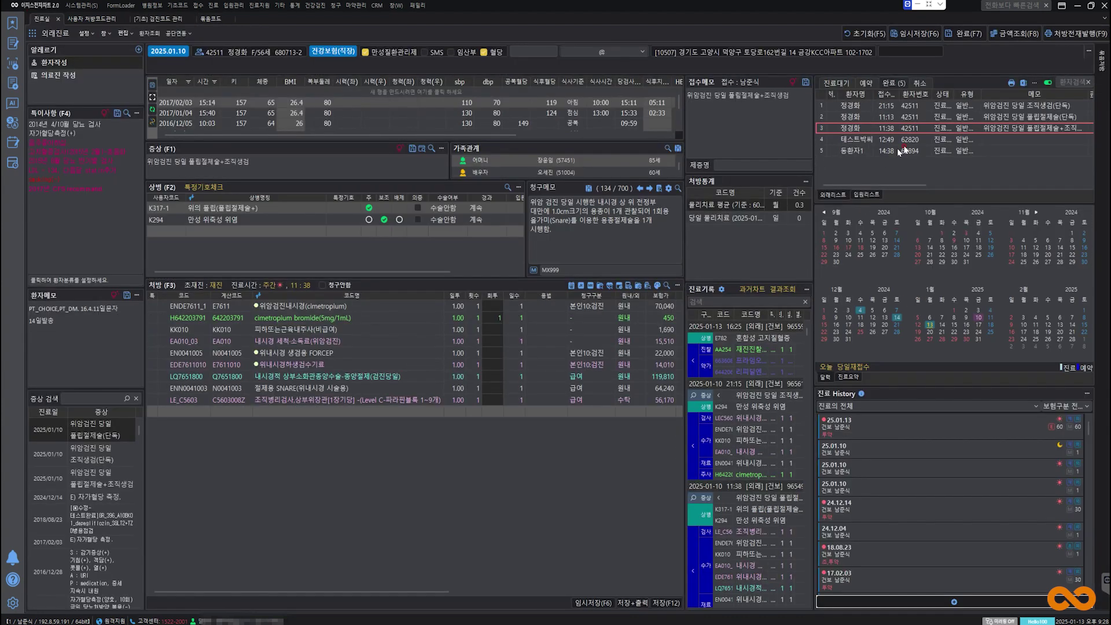
key("F5")
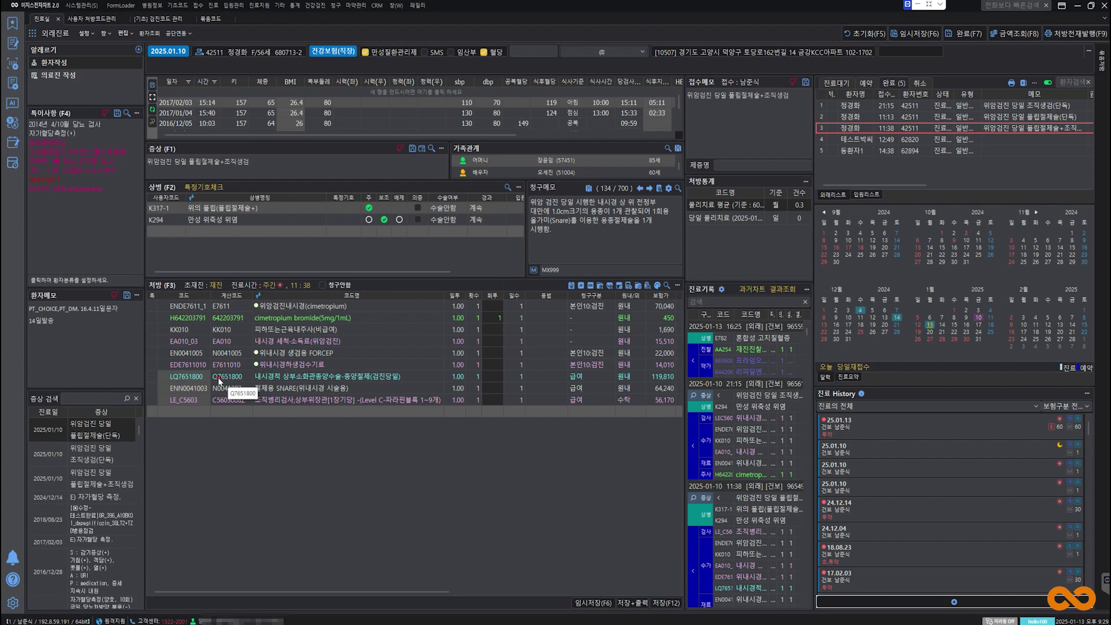
left_click(422, 443)
left_click(238, 208)
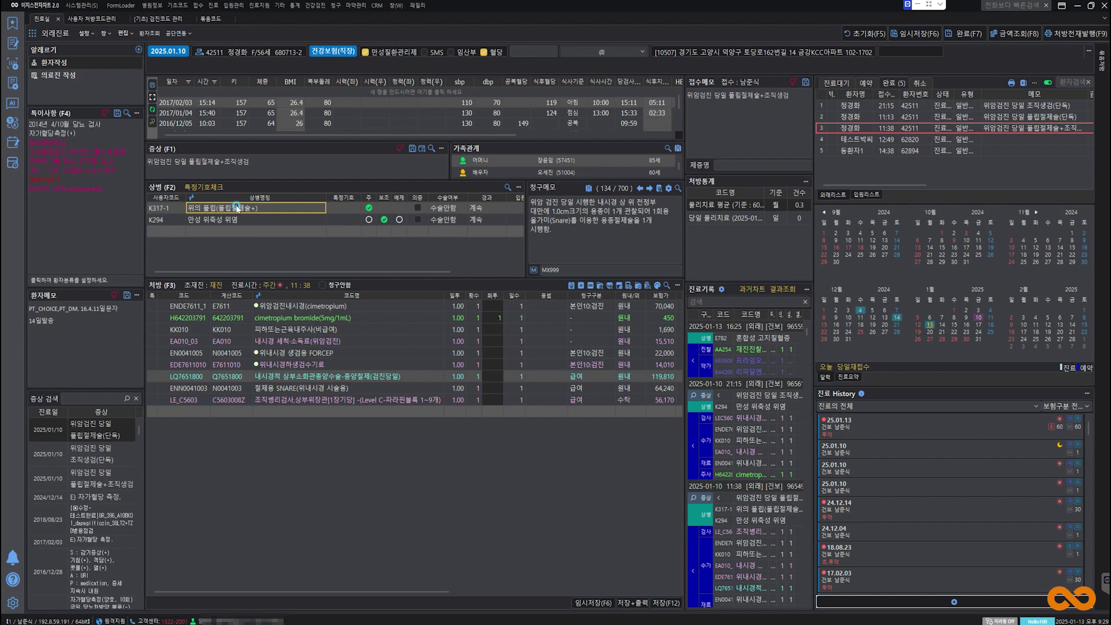
left_click(596, 225)
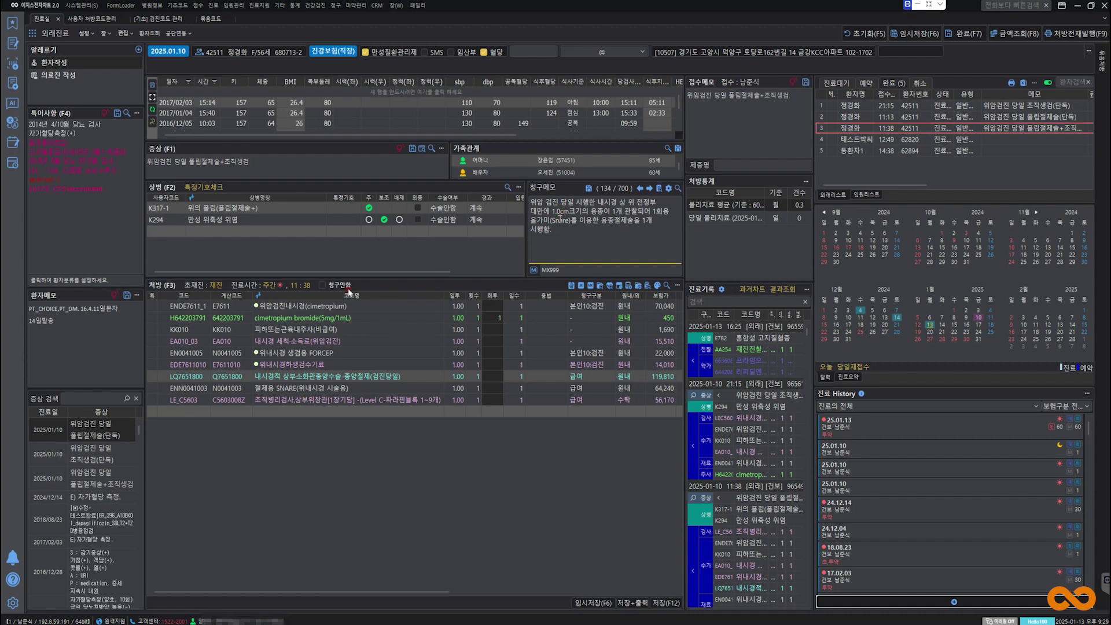
- Move the 위내시경하생검수기료 prescription above 위내시경 생검용 FORCEP and check the claim type of the FORCEP row
left_click(292, 365)
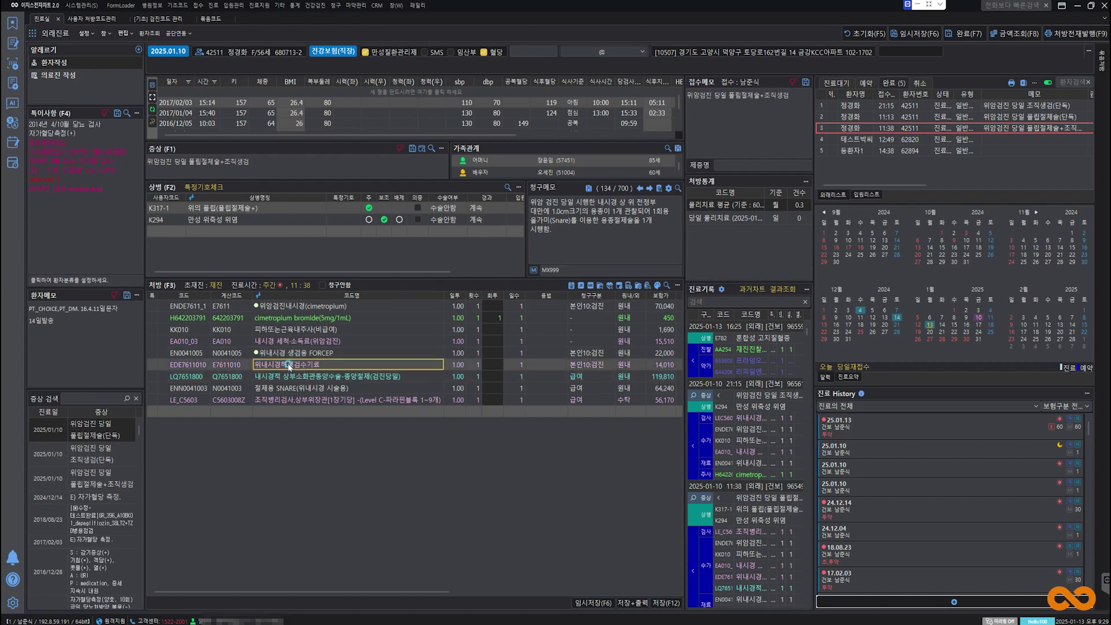
left_click_drag(287, 363, 292, 353)
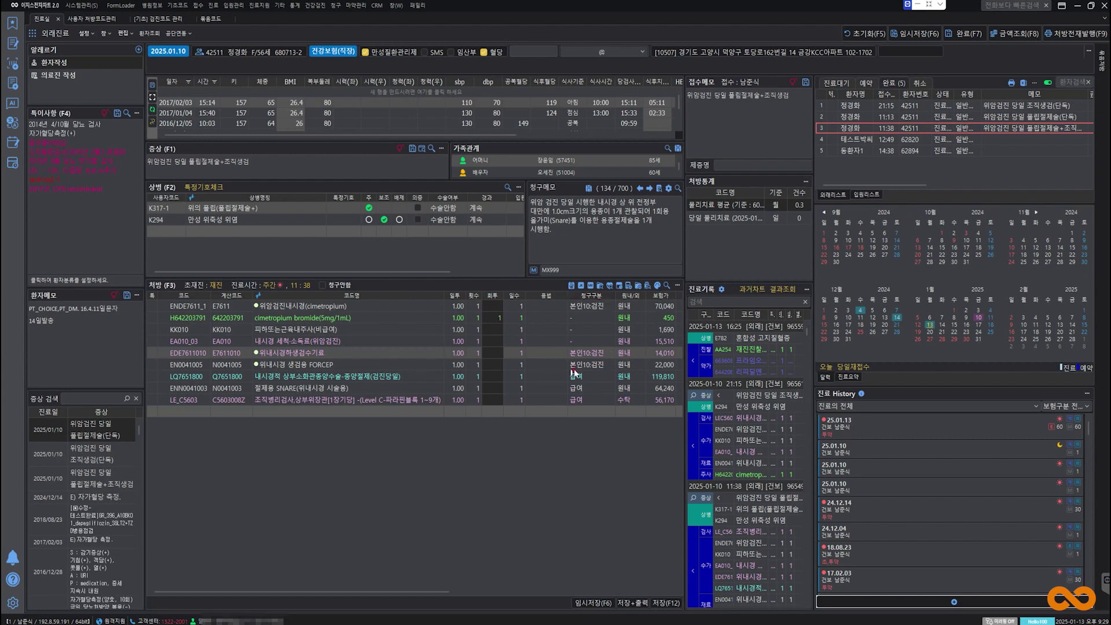
left_click(601, 367)
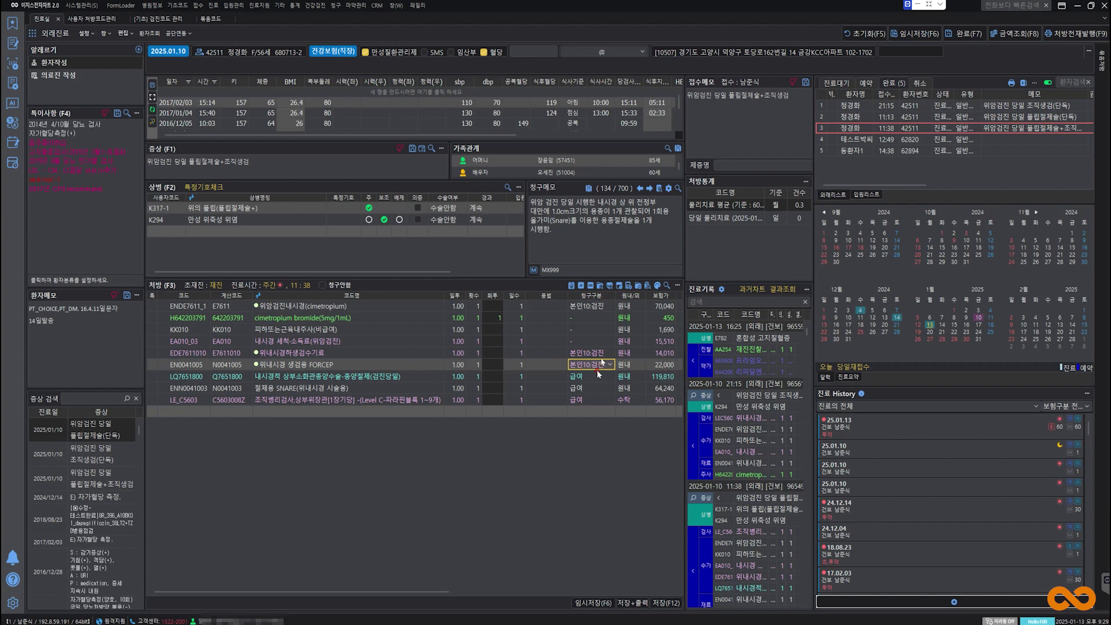
left_click(308, 354)
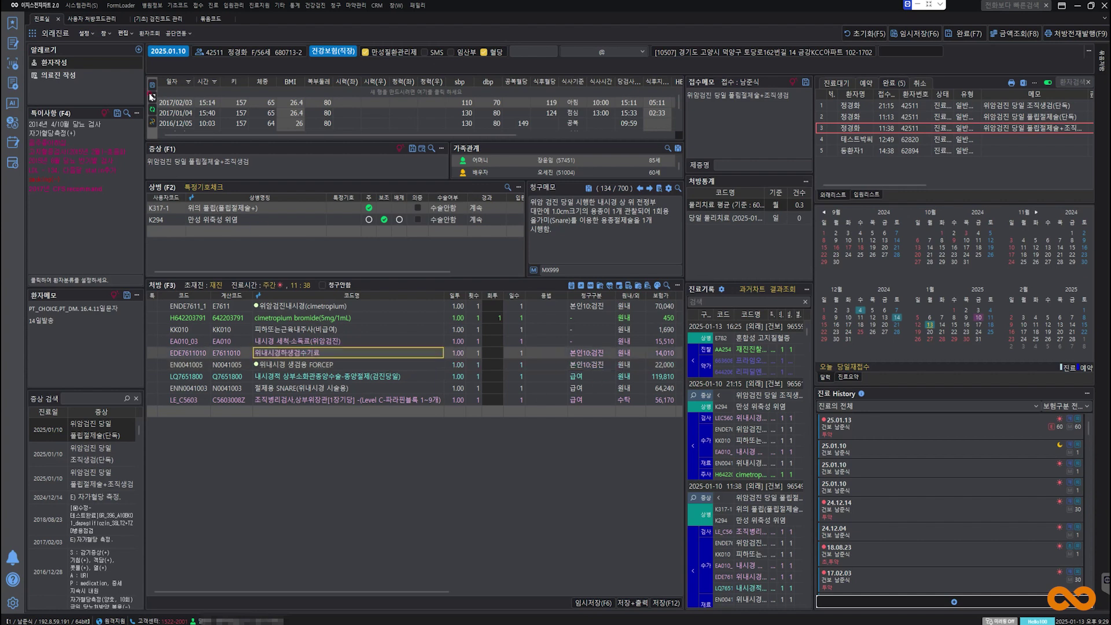
- Compare the claim codes and remarks of (위암)조직검사 and (위암)내시경하생검 in the 위암 list of screening code management
left_click(157, 19)
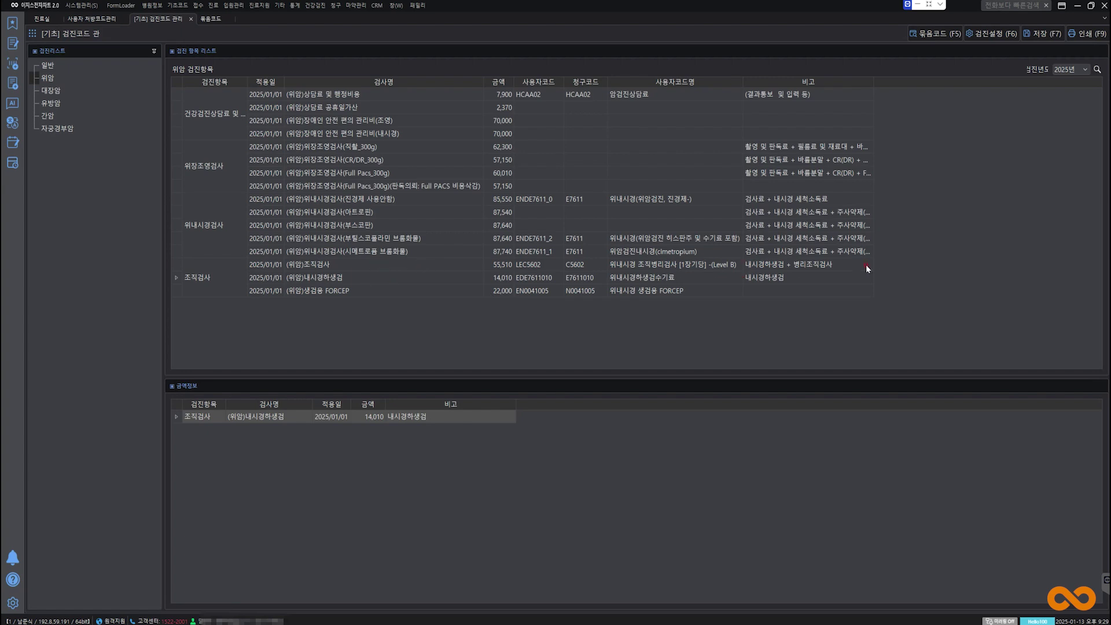
left_click(579, 267)
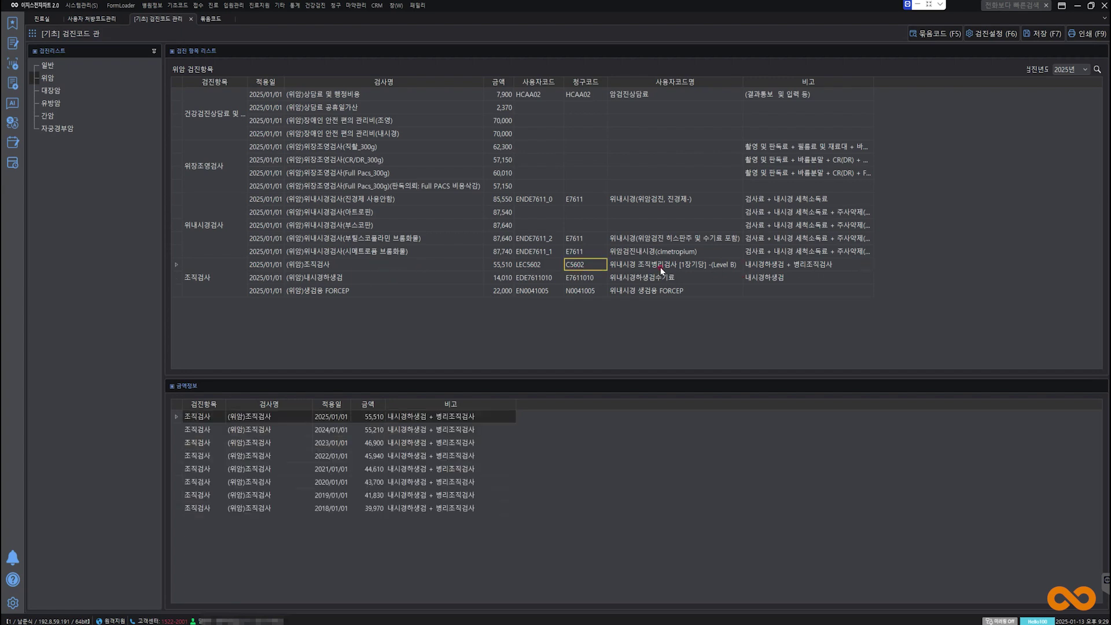
left_click(772, 265)
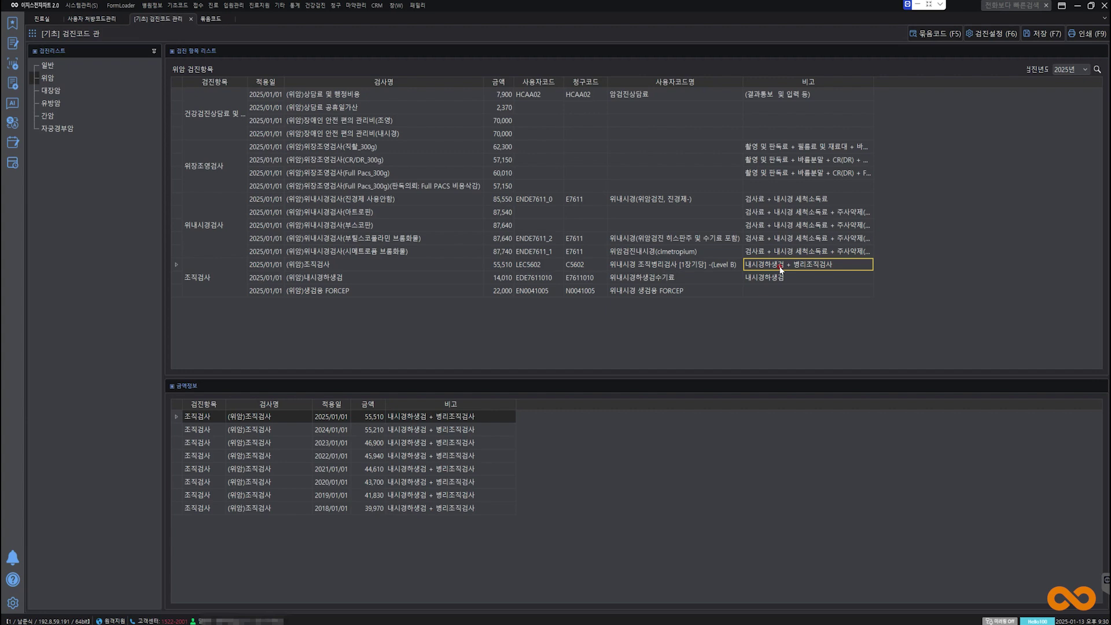
left_click(576, 266)
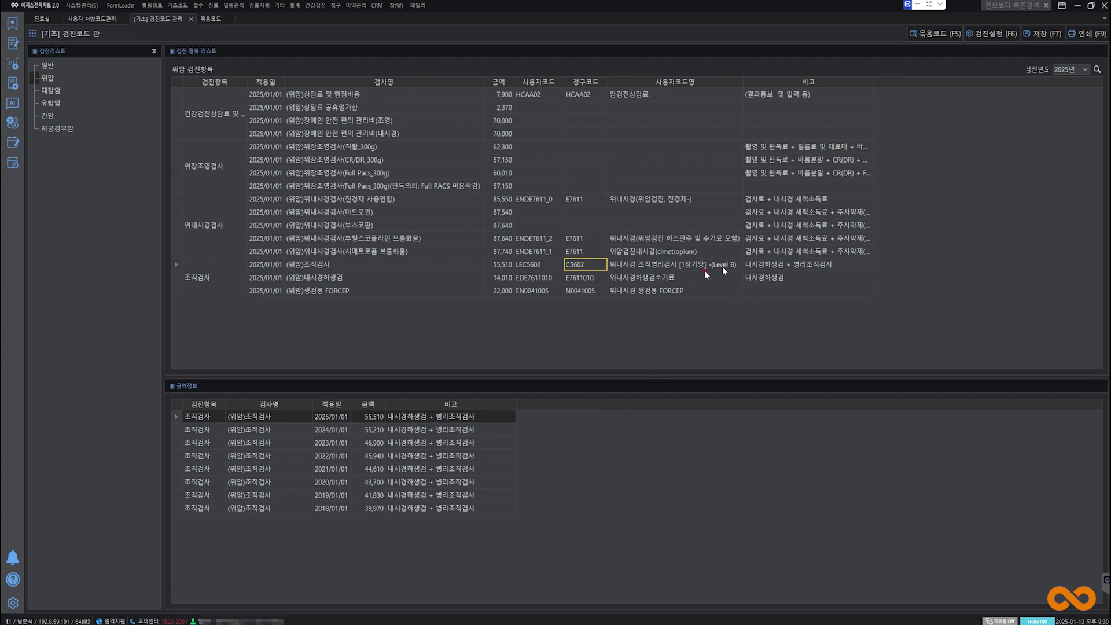
left_click(589, 277)
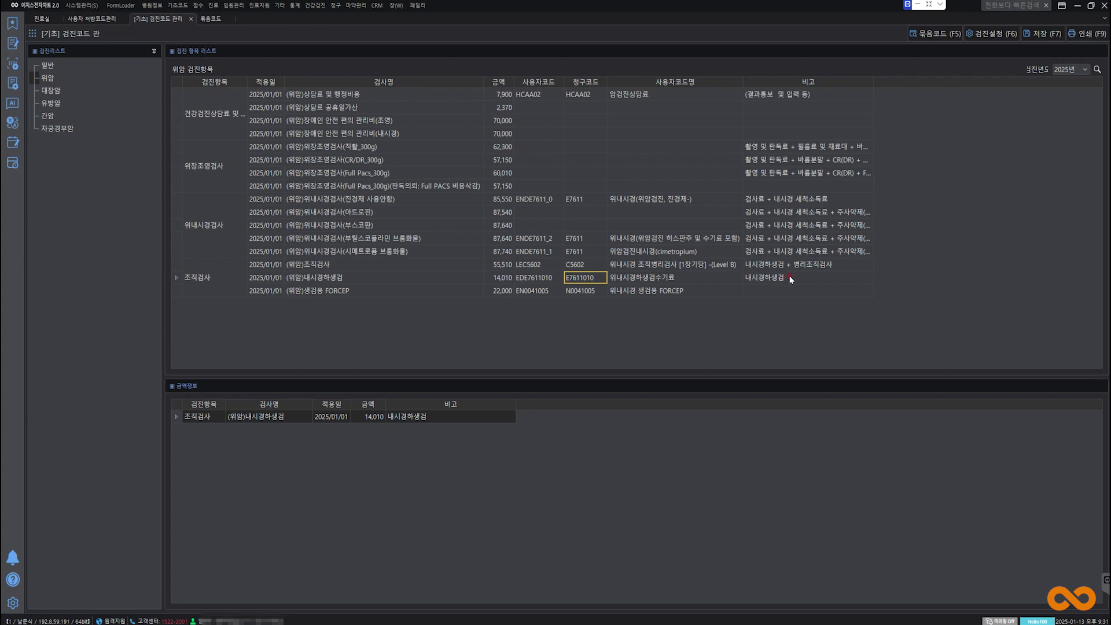
left_click(762, 279)
left_click(584, 280)
left_click(781, 278)
left_click(719, 279)
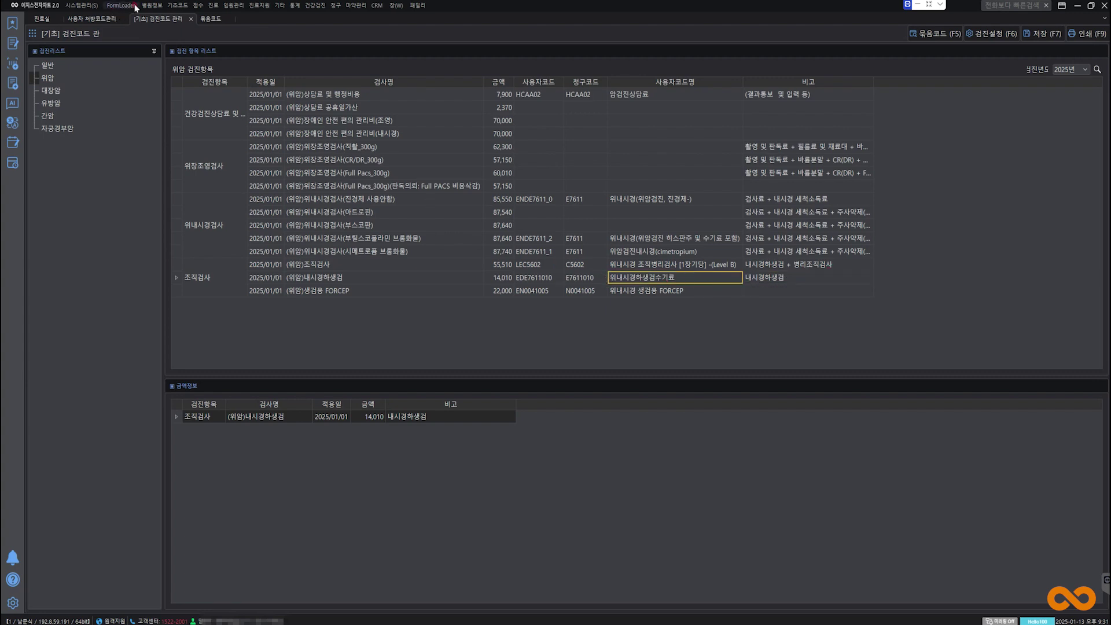
- Return to the outpatient chart, check the biopsy fee and FORCEP prices, and complete the visit, answering the consultation fee question with 아니오-청구함
left_click(42, 19)
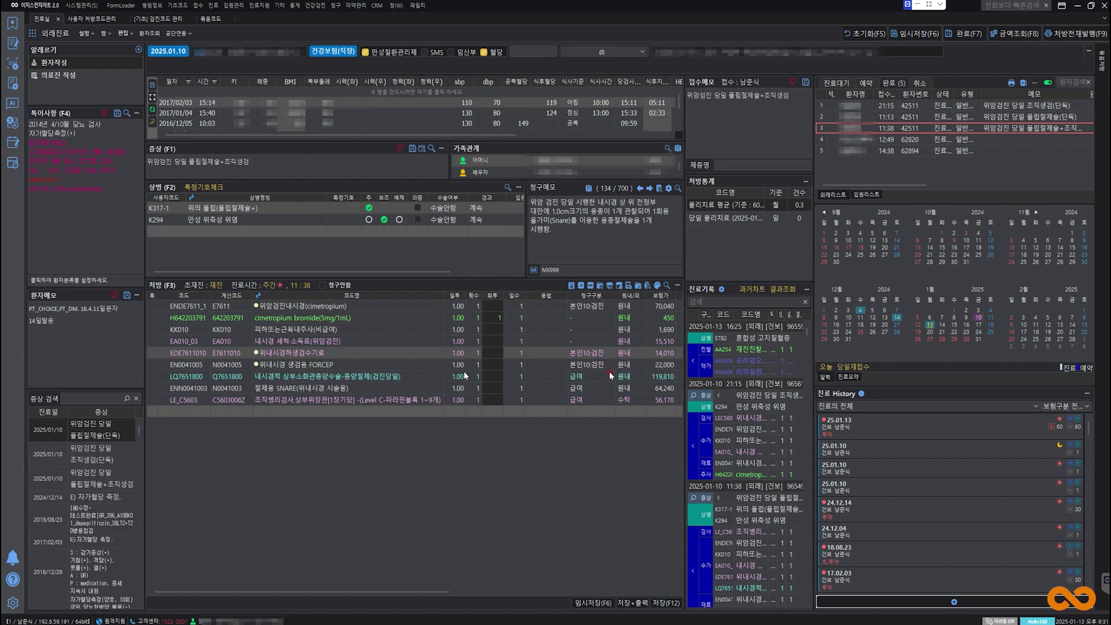
left_click(664, 365)
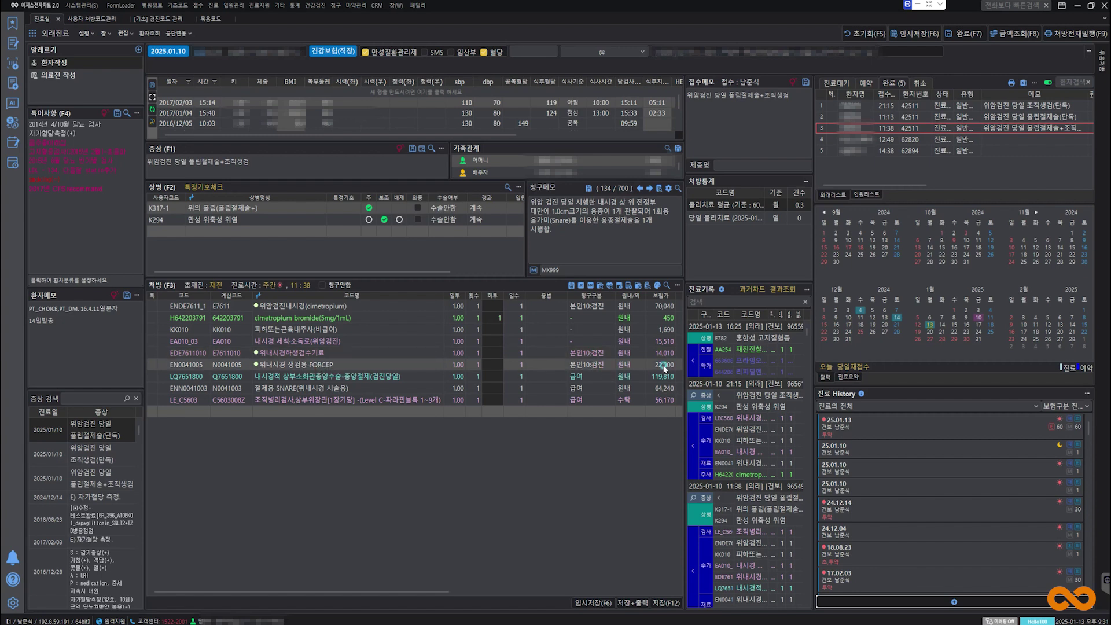
left_click(665, 354)
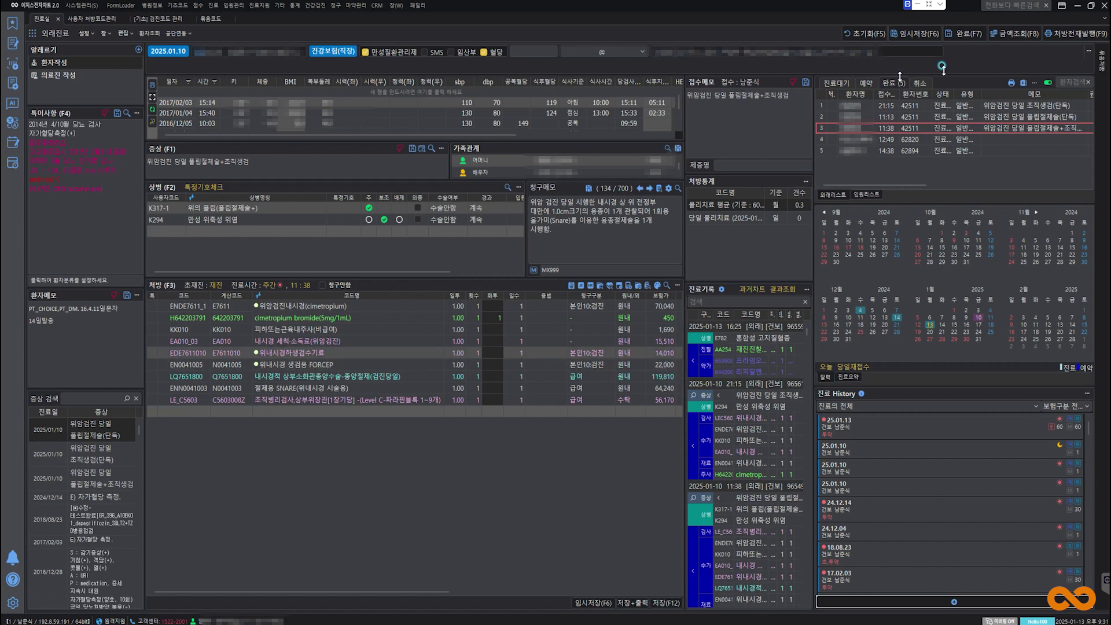
left_click(961, 36)
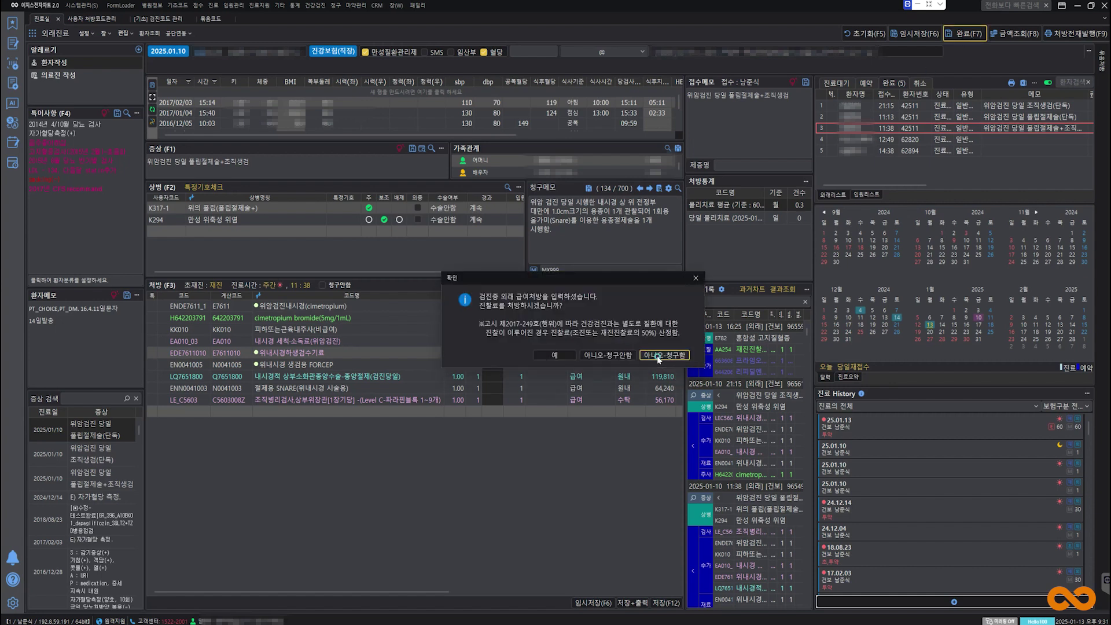
left_click(650, 357)
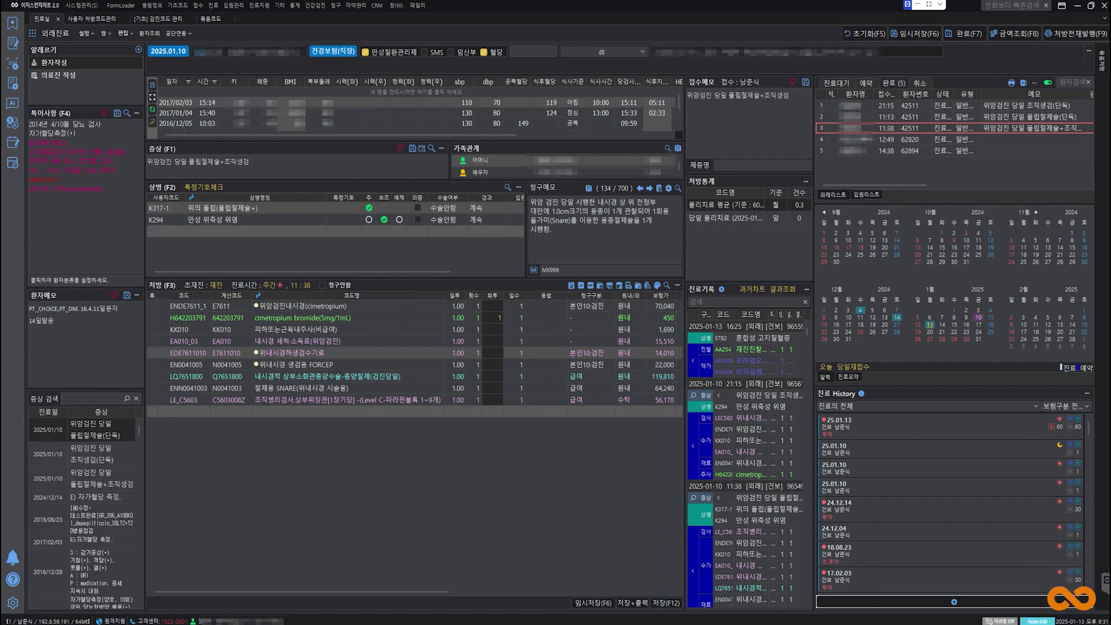
- Switch to the NHIS portal's 암검진결과 입력 form, inspect the 조직검사 options, and compare them with the chart's LE_C5603 pathology prescription
key("super+Tab")
left_click(765, 291)
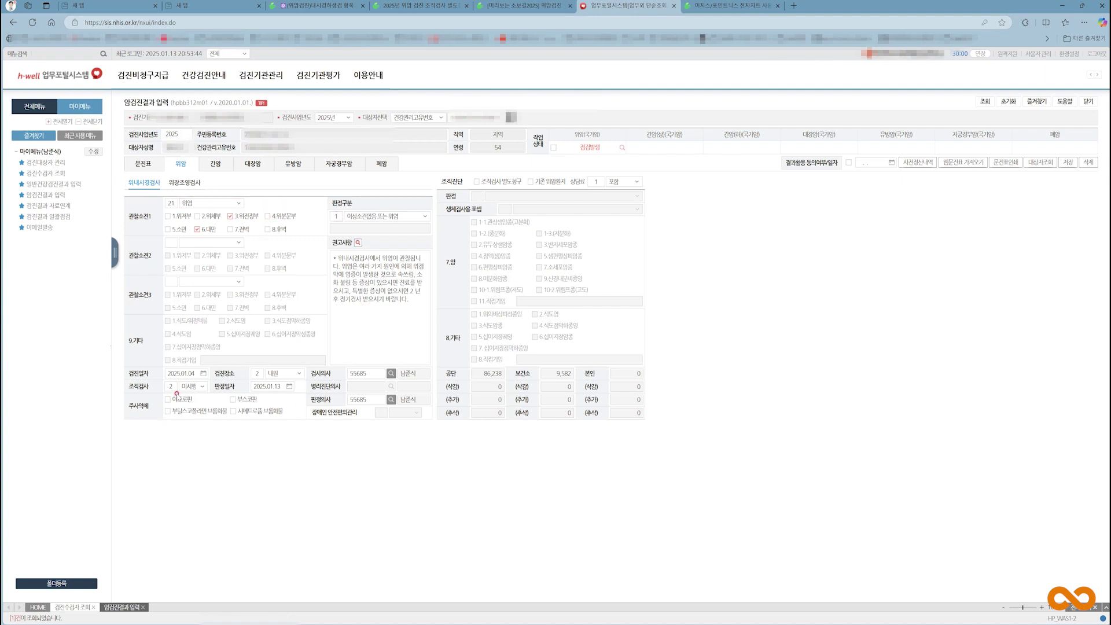
left_click(202, 387)
left_click(276, 468)
key("super+Tab")
left_click(640, 349)
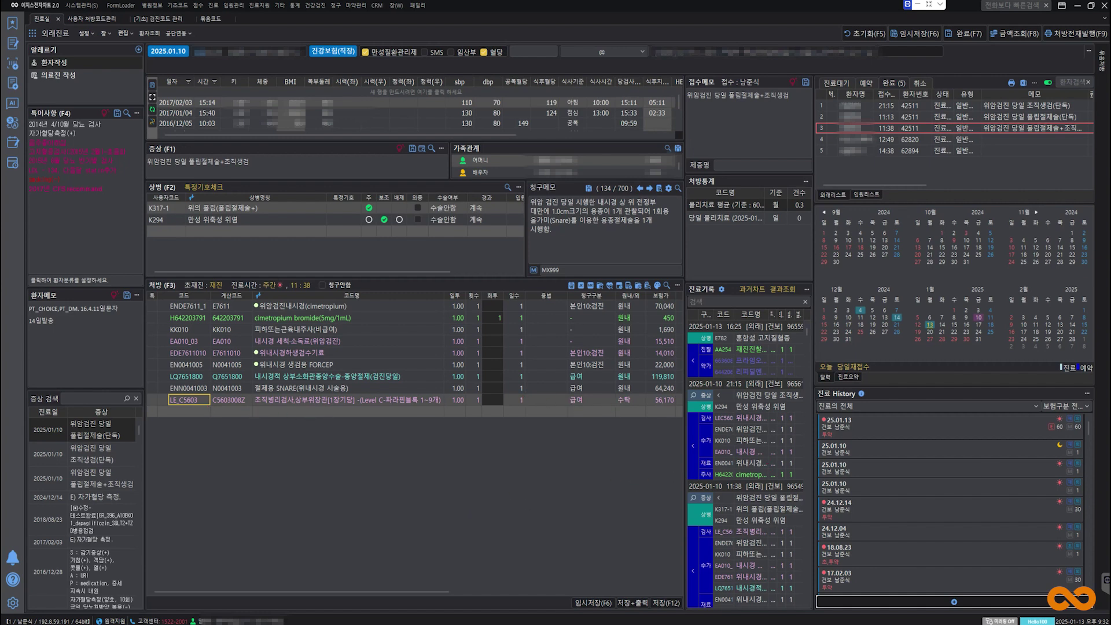
key("alt+Tab")
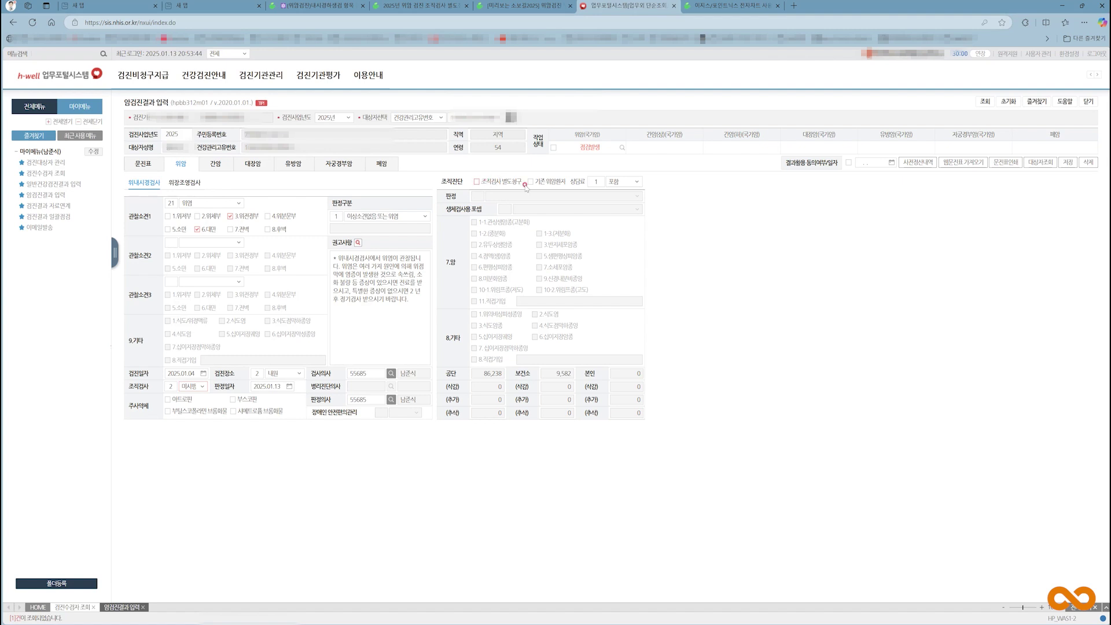
- Try 조직검사 as 1 시행 in the 위암 endoscopy result, and set it back to 2 미시행
left_click(201, 387)
left_click(193, 396)
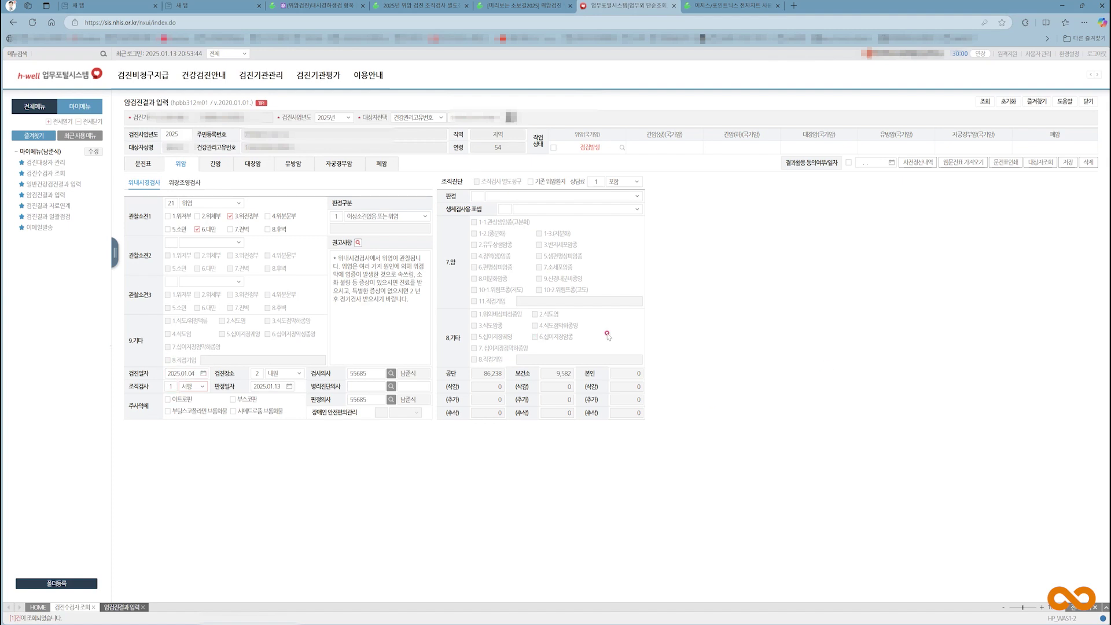
left_click(204, 387)
left_click(194, 408)
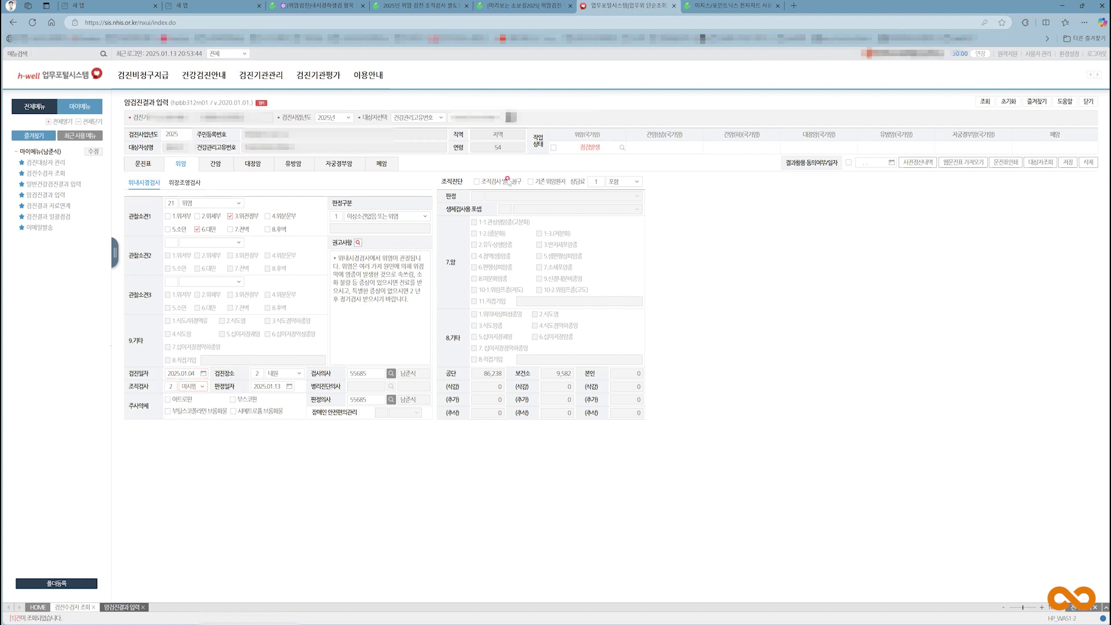
- Enable 조직검사 별도청구 in the 조직진단 section and set 생체검사용 포셉 to 1회용
left_click(476, 183)
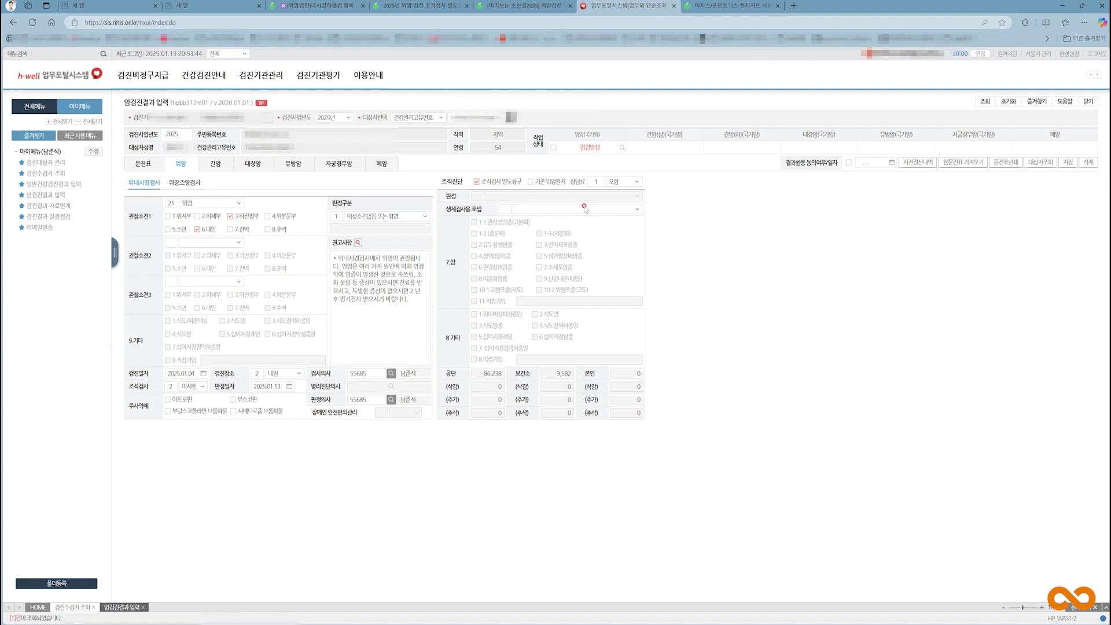
left_click(637, 210)
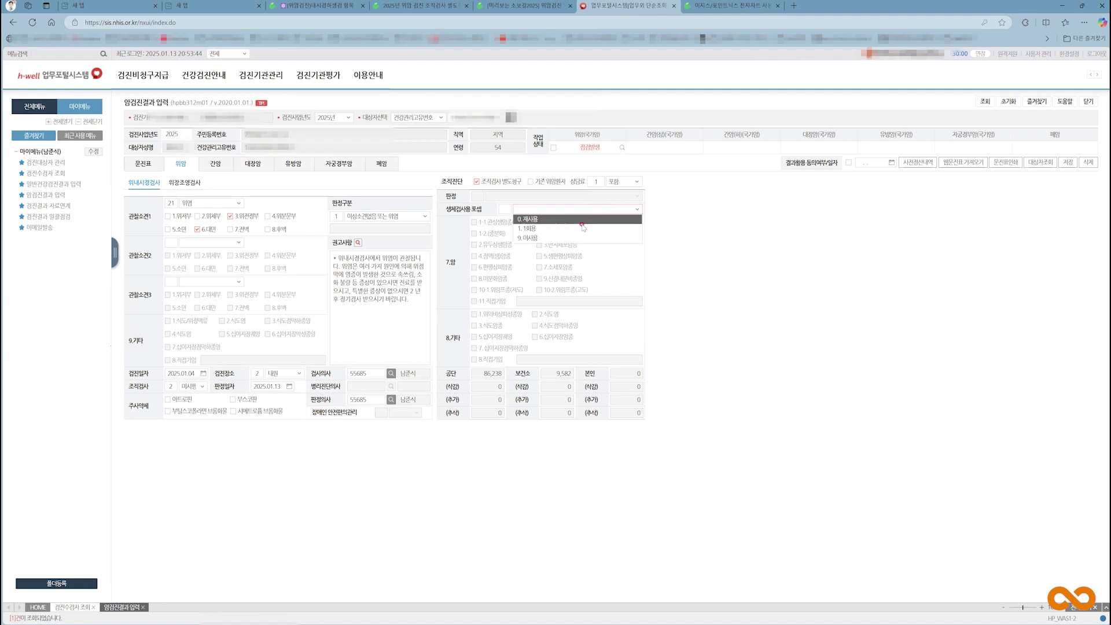
left_click(575, 230)
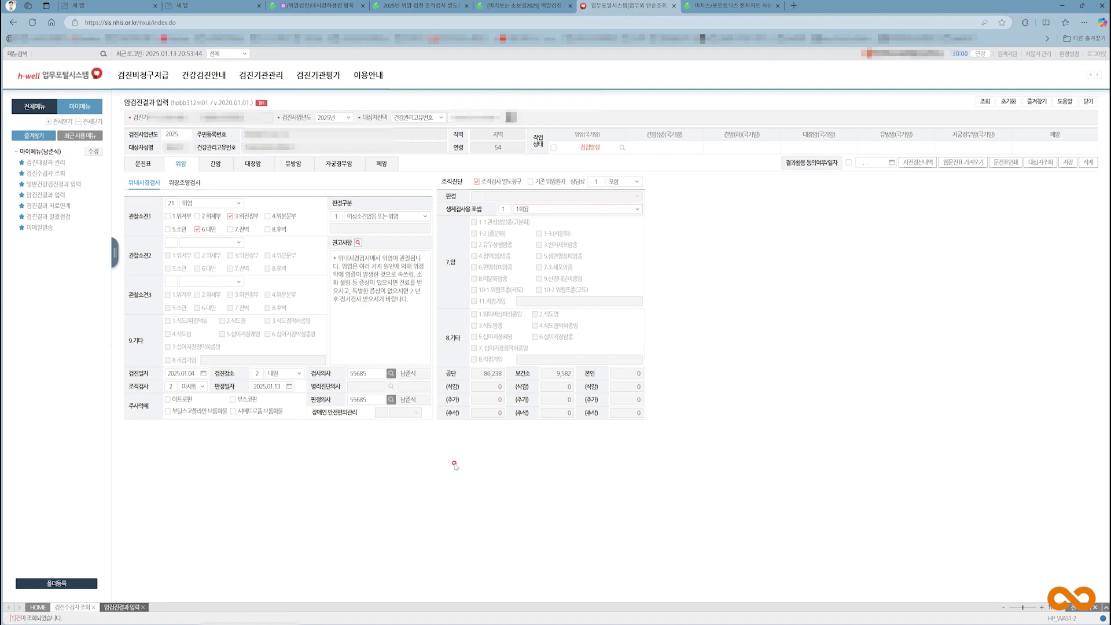
- Switch to the outpatient chart to check the visit's pathology and biopsy prescriptions, and return to the NHIS portal form
key("super+Tab")
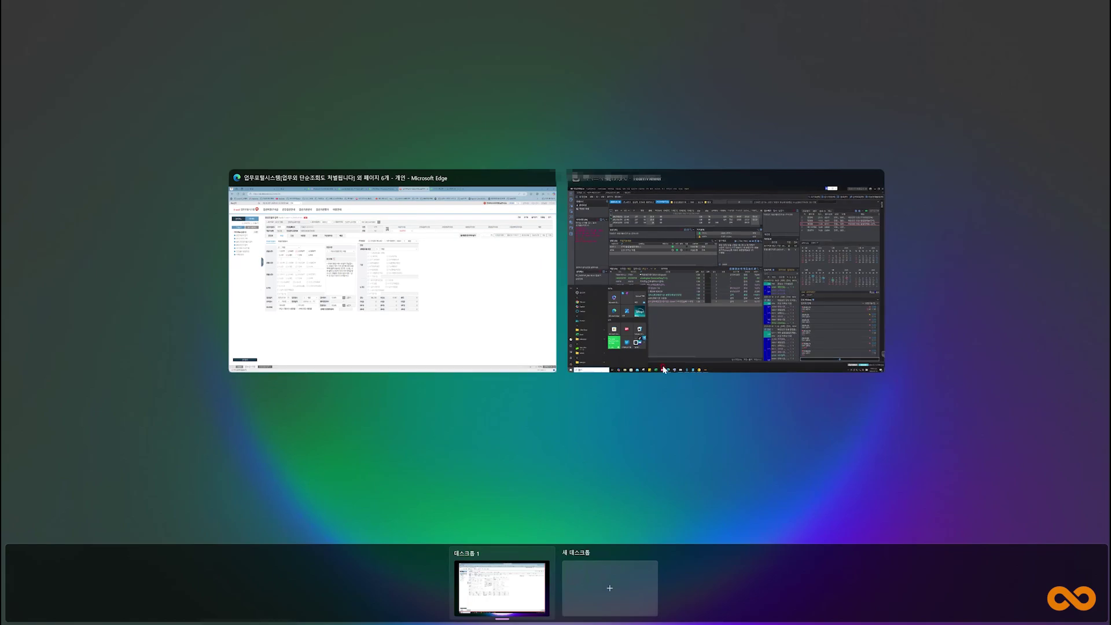
key("Right")
key("Return")
key("super")
left_click(425, 501)
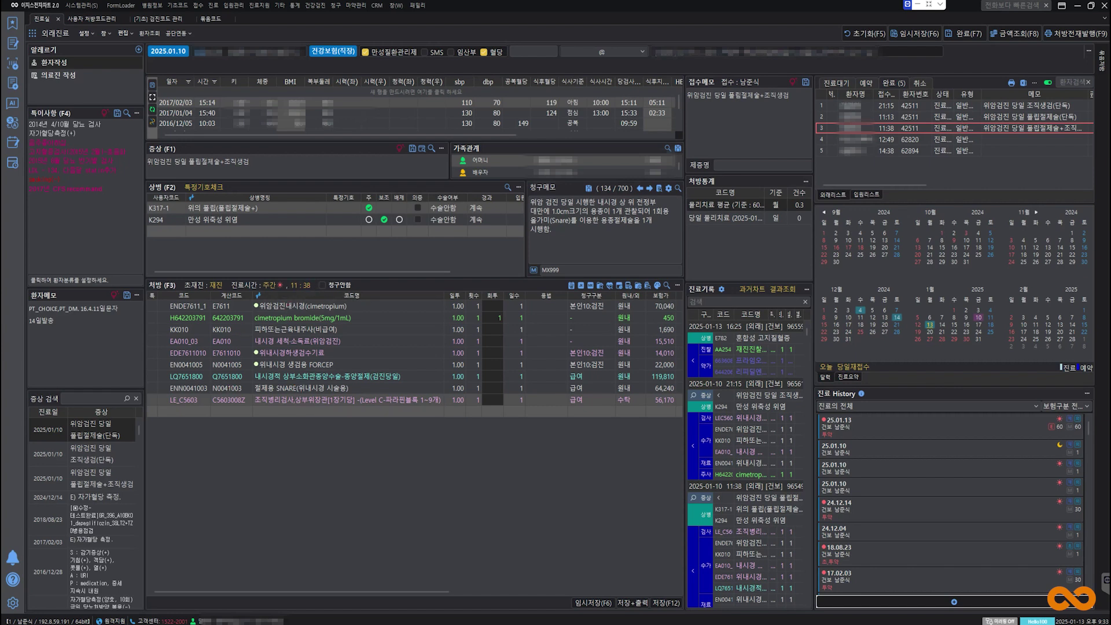
key("super+Tab")
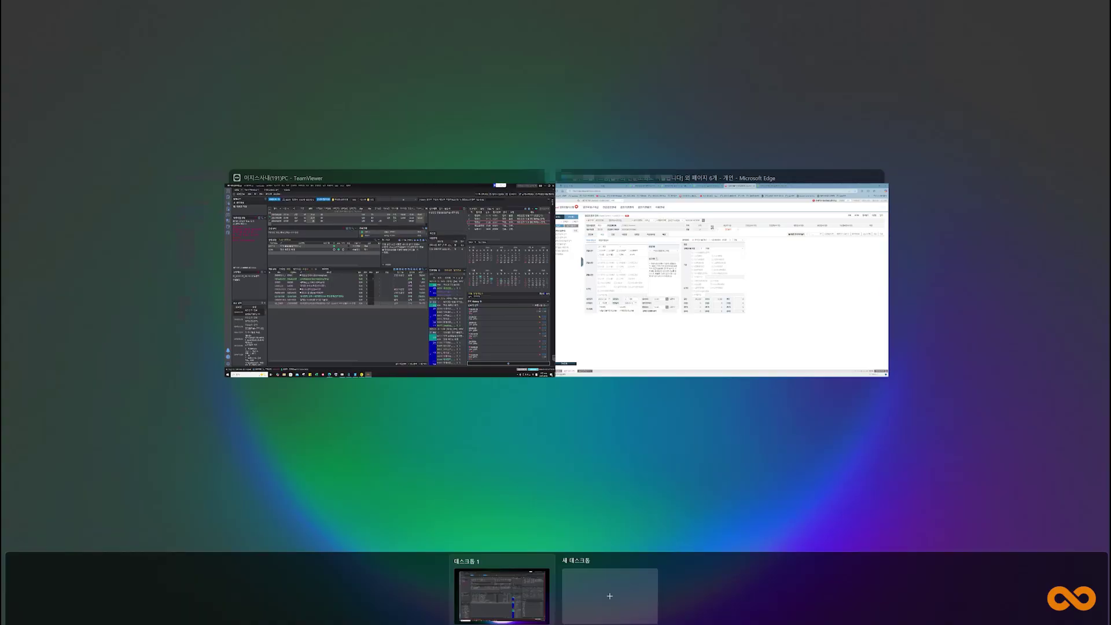
left_click(789, 293)
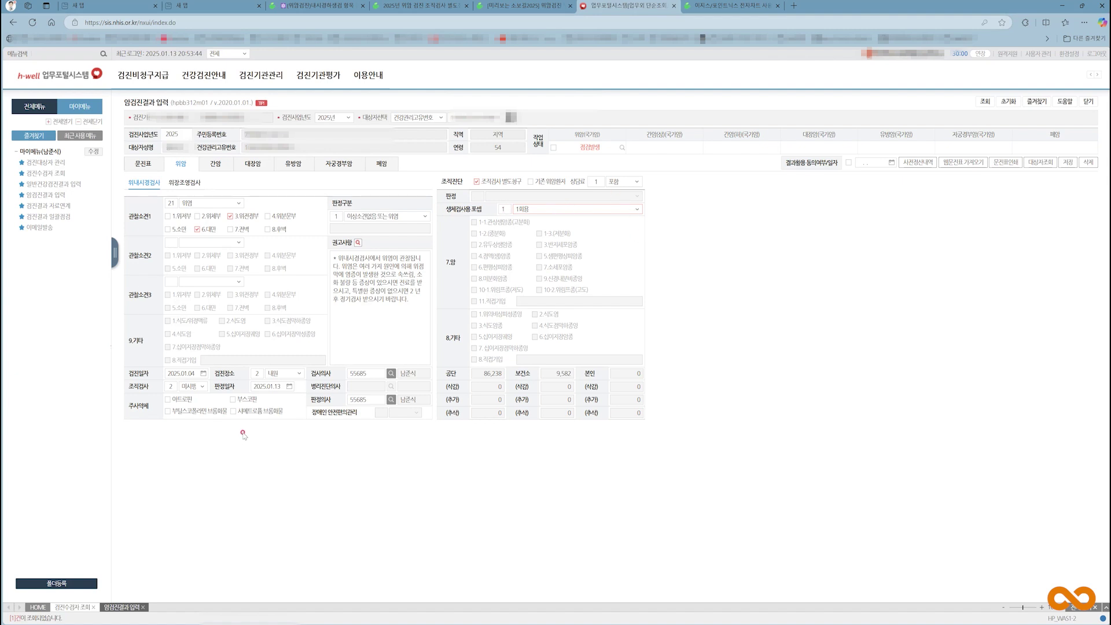
- Set 조직검사 to 1 시행 in the 위암 endoscopy result and examine the available 판정 options of the 조직진단 section
left_click(204, 387)
left_click(195, 395)
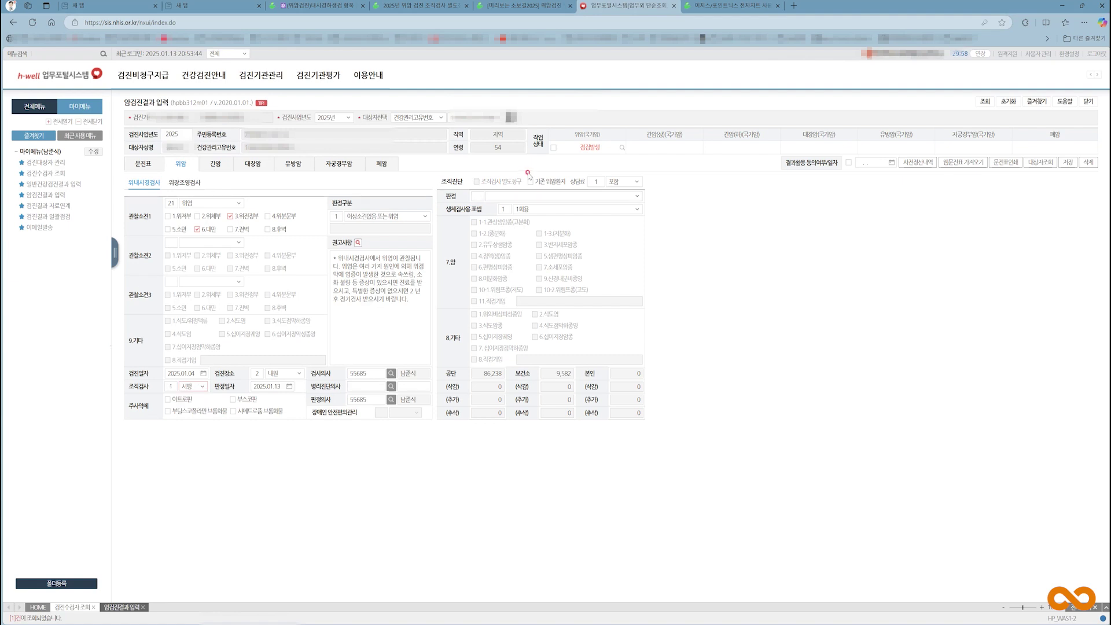
left_click(636, 195)
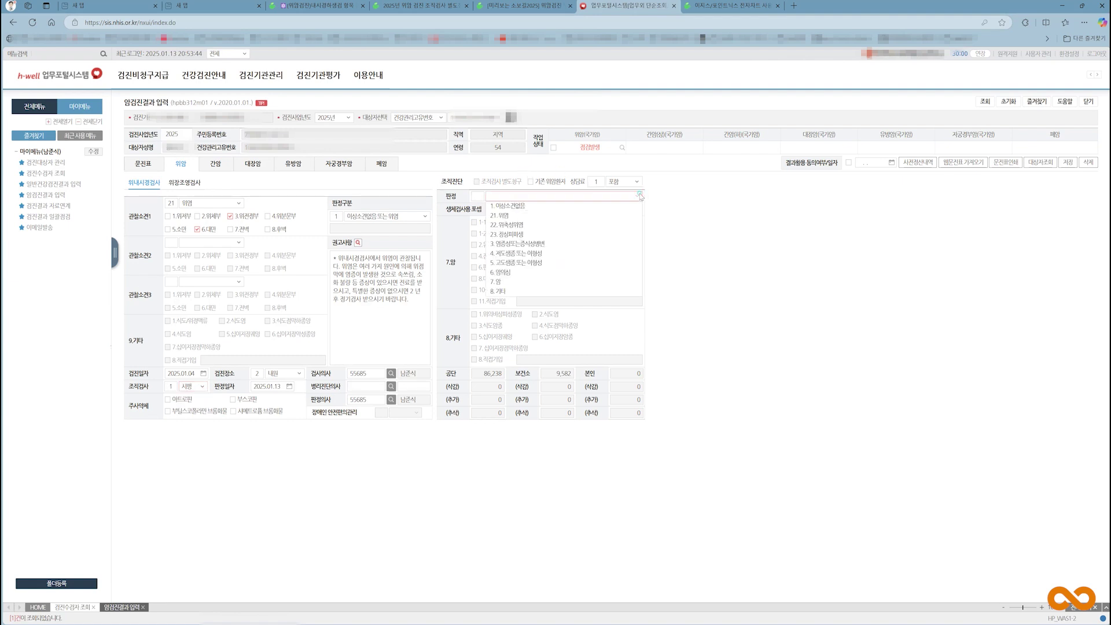
left_click(530, 210)
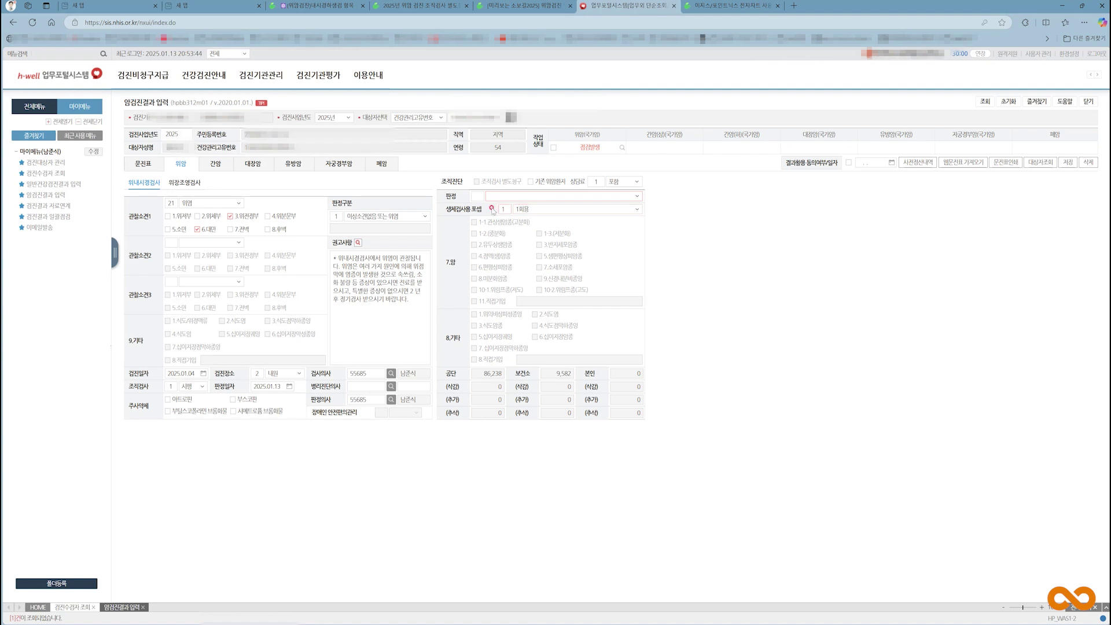
left_click(348, 417)
left_click(194, 382)
left_click(539, 195)
left_click(265, 410)
- Set 조직검사 to 2 미시행, with 조직검사 별도청구 enabled and 생체검사용 포셉 set to 1회용
left_click(202, 386)
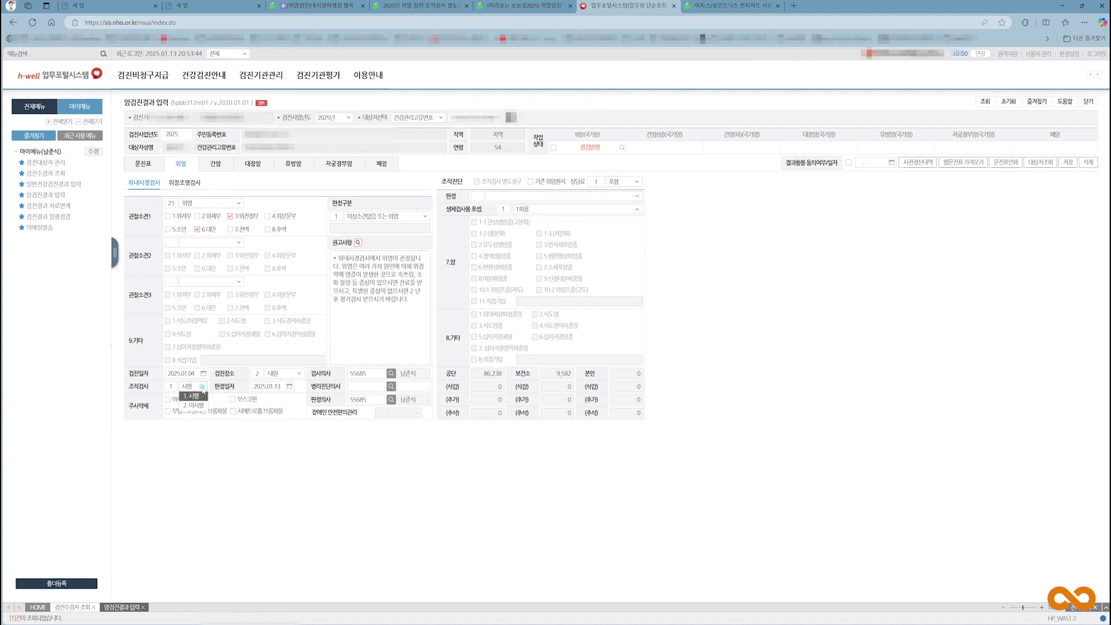
left_click(194, 405)
left_click(478, 181)
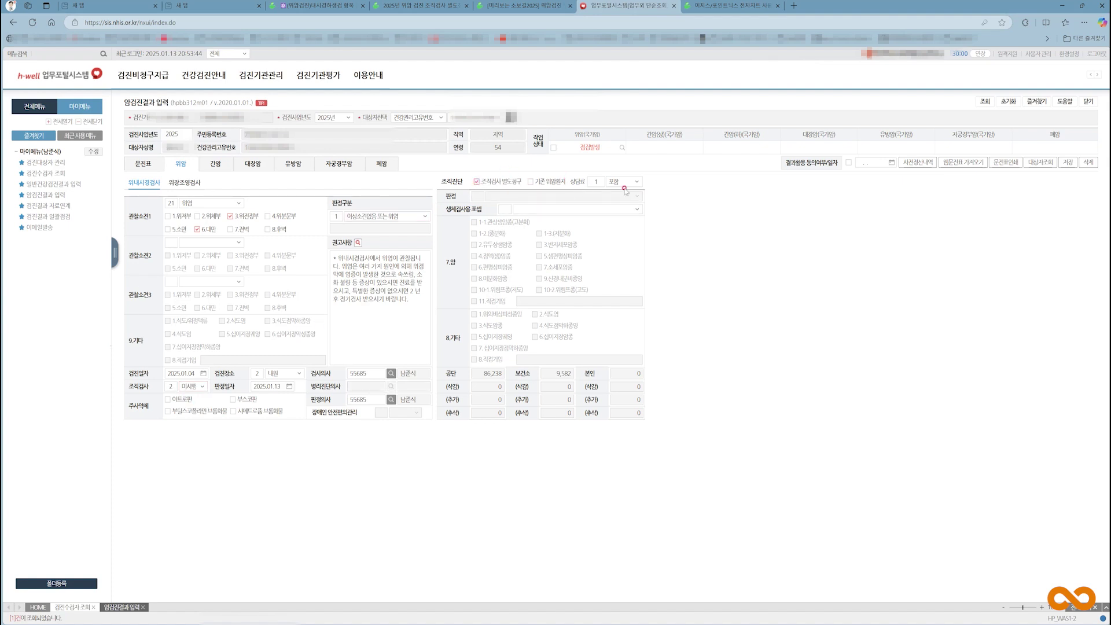
left_click(638, 209)
left_click(572, 229)
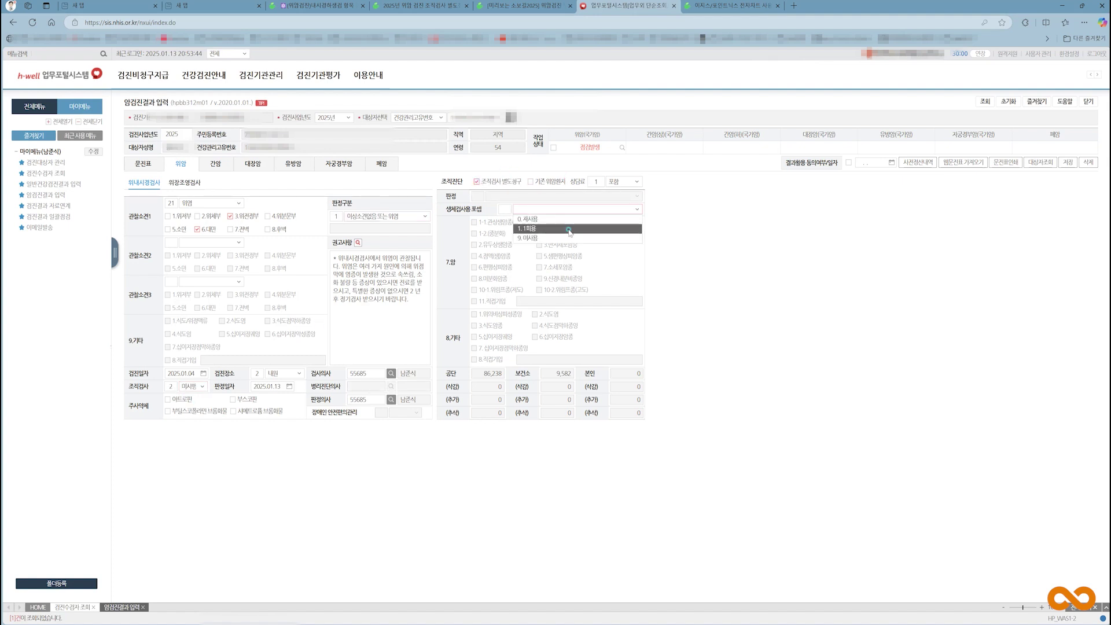
left_click(475, 183)
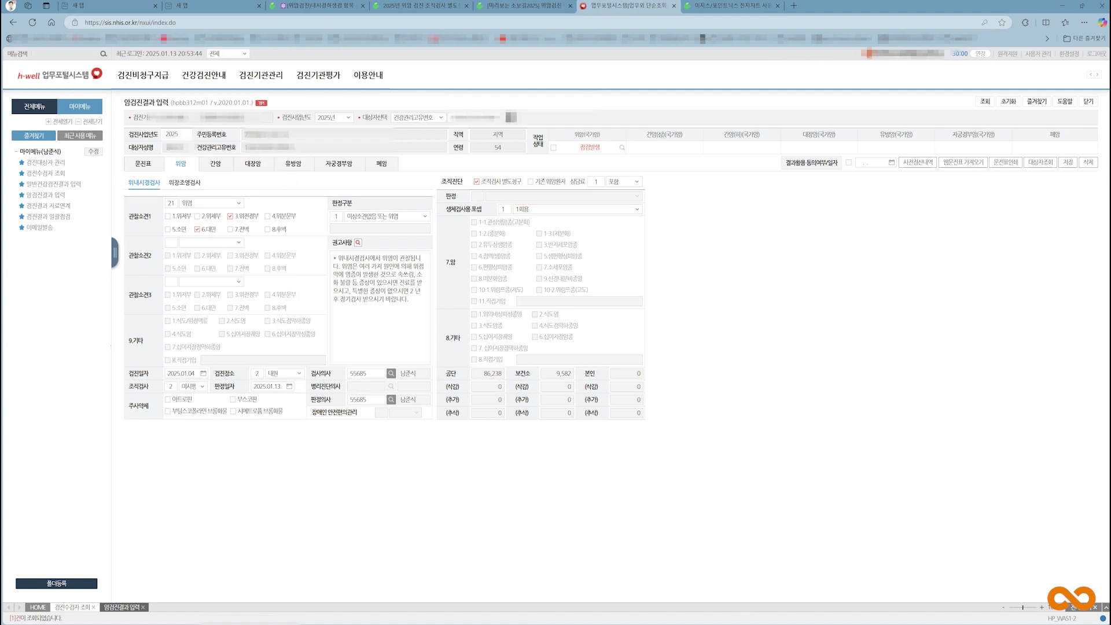
- Switch to the chart of the 위암검진 당일 폴립절제술(단독) visit, delete the 위내시경하생검수기료 prescription, and check the polypectomy and pathology rows
key("super+Tab")
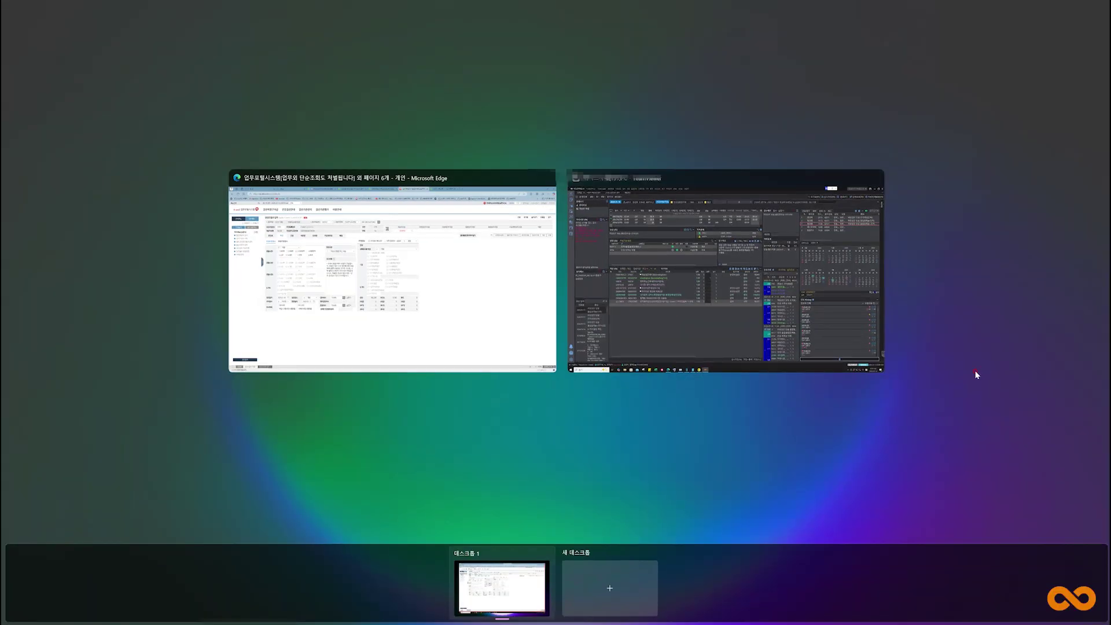
left_click(753, 328)
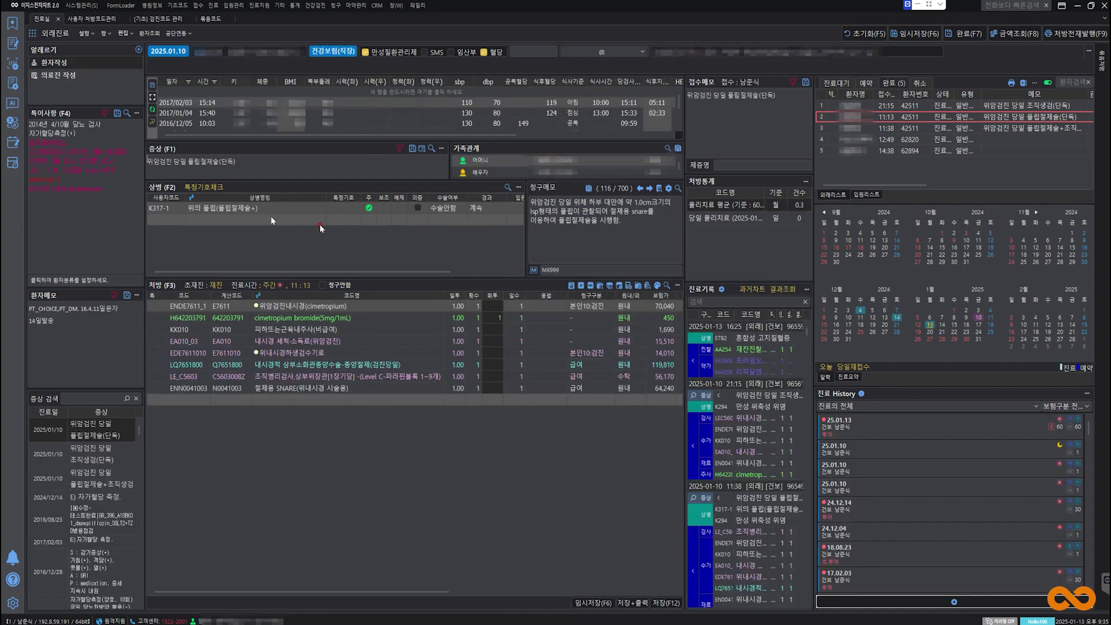
left_click(311, 352)
key("Delete")
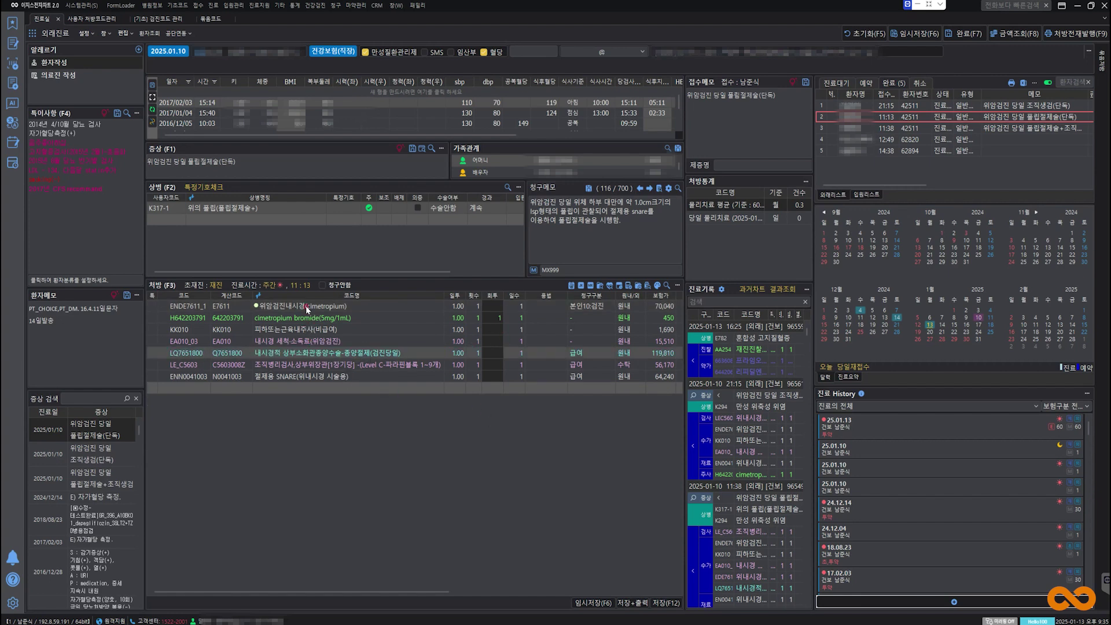
left_click(315, 354)
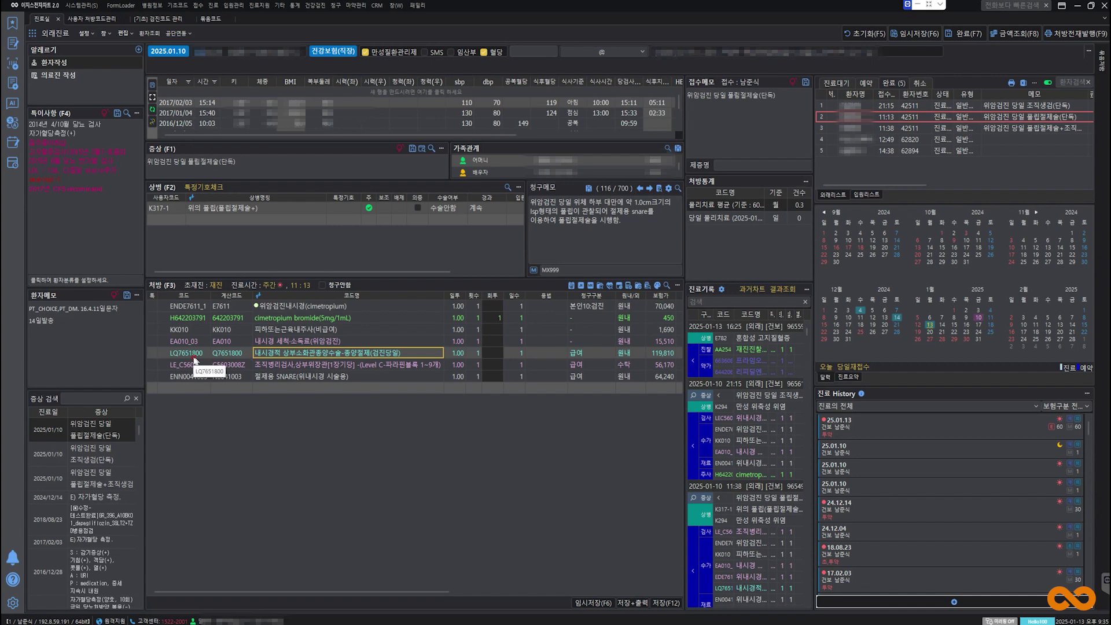
left_click(304, 365)
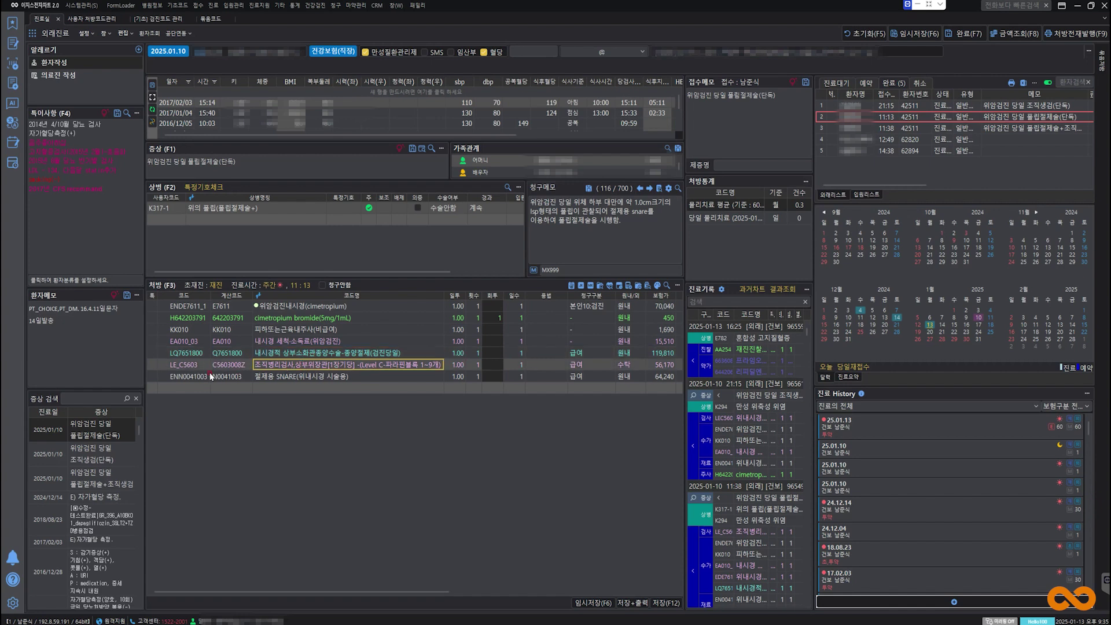
- Check the 절제용 SNARE prescription row, and in the NHIS portal form set 생체검사용 포셉 to 9 미사용
left_click(301, 381)
left_click(516, 445)
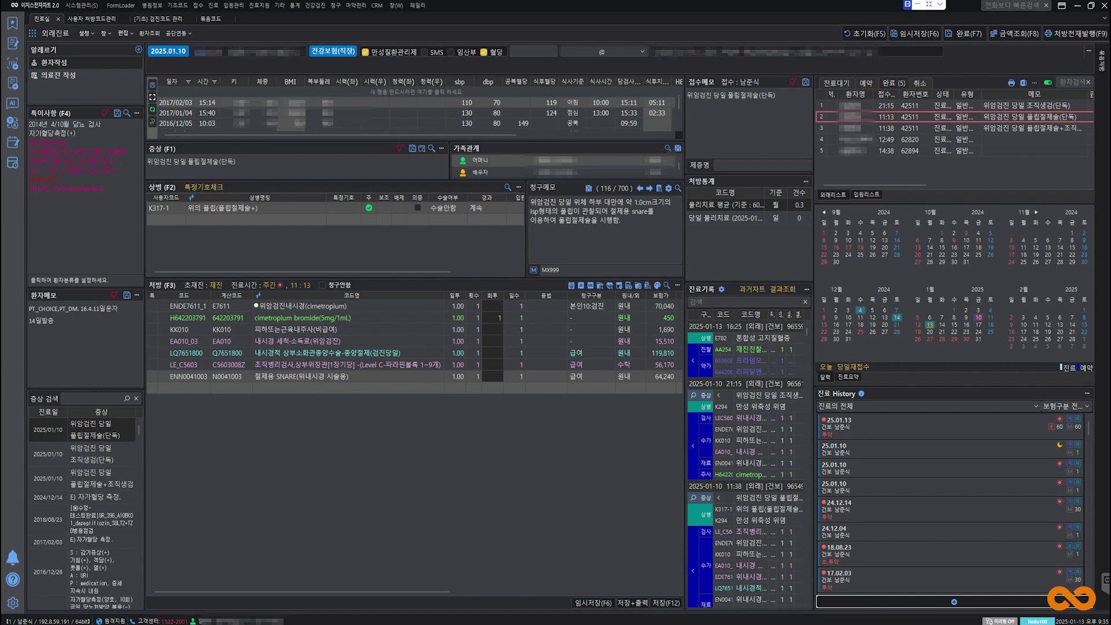
key("super+Tab")
left_click(839, 278)
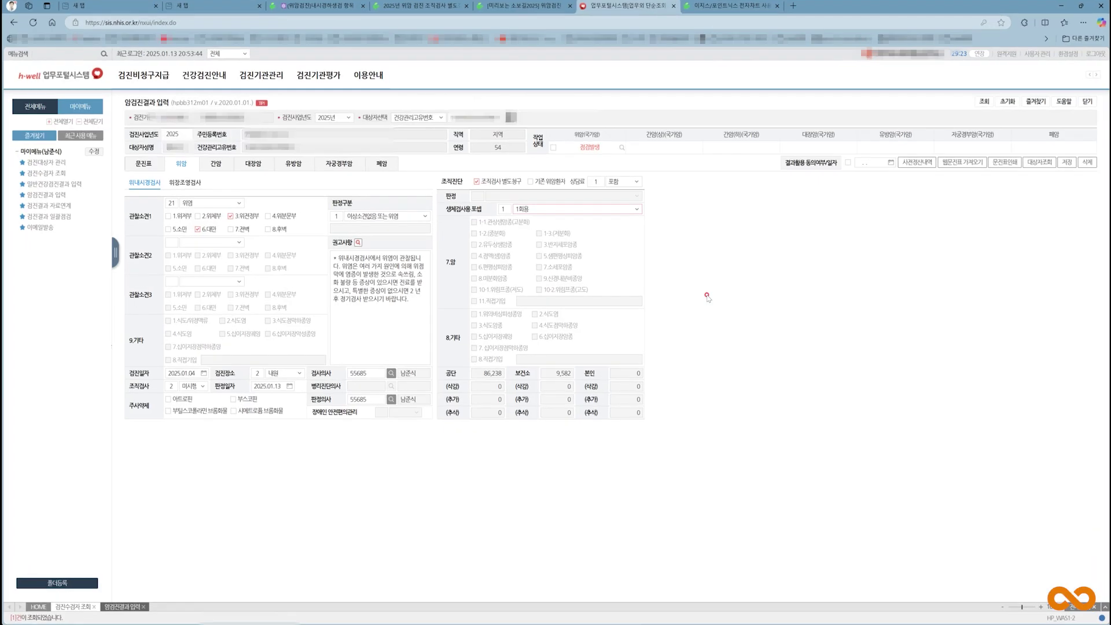
left_click(202, 387)
left_click(113, 392)
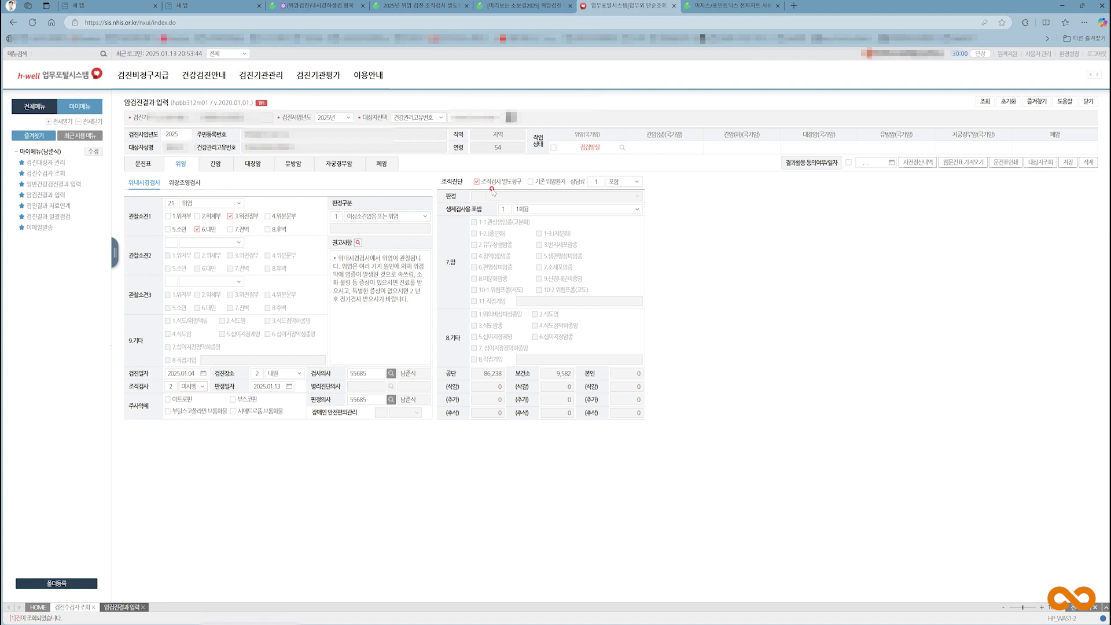
left_click(640, 207)
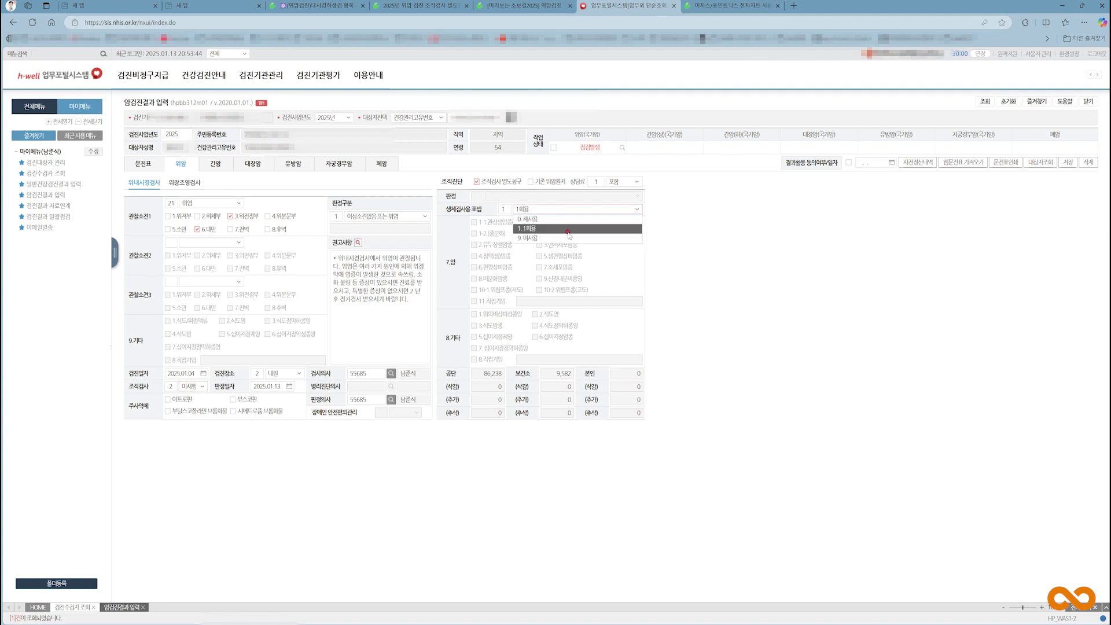
left_click(547, 238)
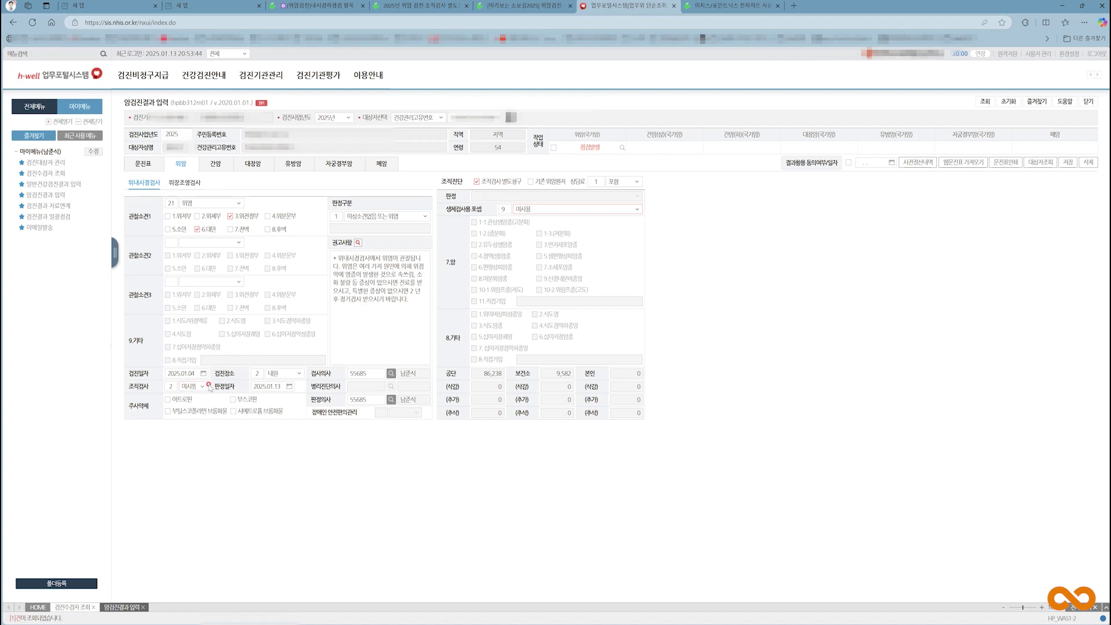
- Set 조직검사 to 1 시행 and 생체검사용 포셉 to 1 1회용 in the 위암 endoscopy result
left_click(200, 388)
left_click(192, 398)
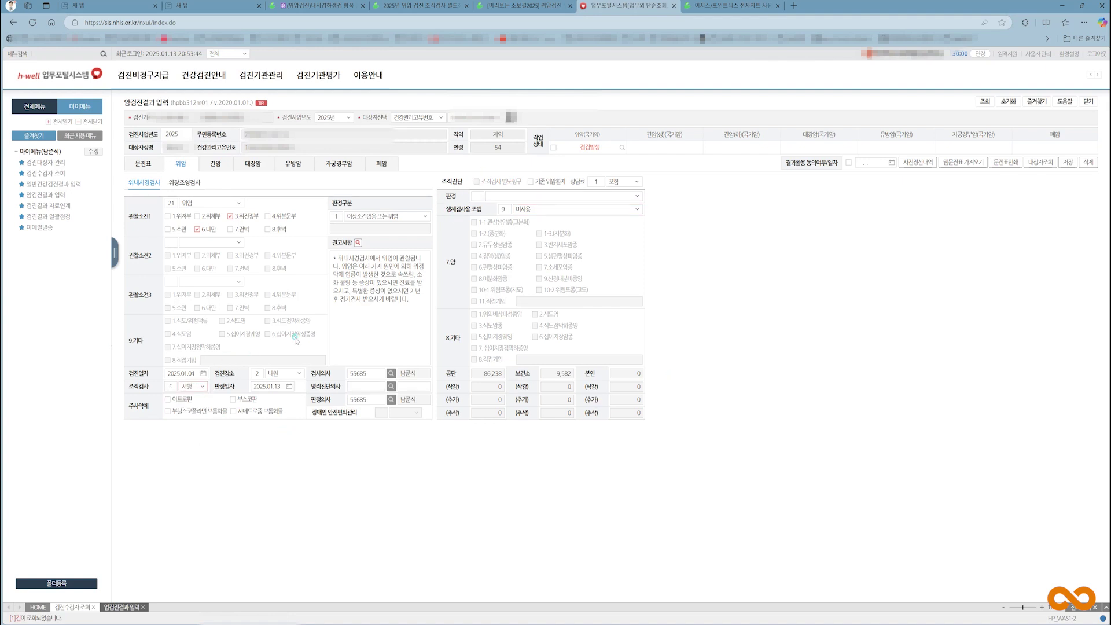
left_click(637, 211)
left_click(566, 227)
- Set 조직검사 to 2 미시행, enable 조직검사 별도청구, and set 생체검사용 포셉 to 9 미사용
left_click(202, 386)
left_click(194, 405)
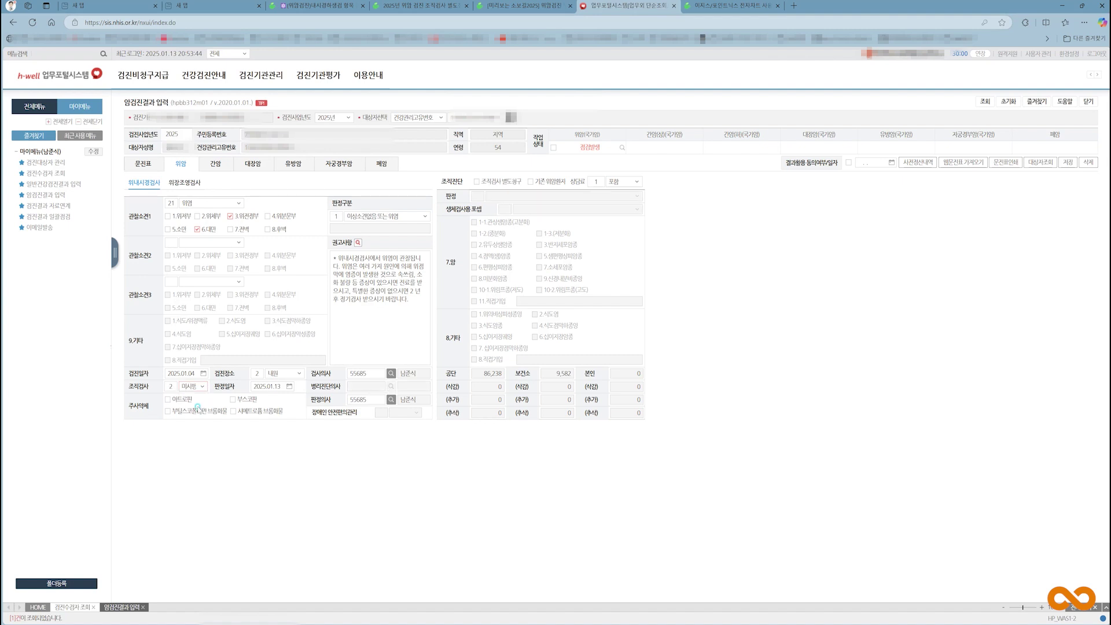
left_click(477, 182)
left_click(637, 210)
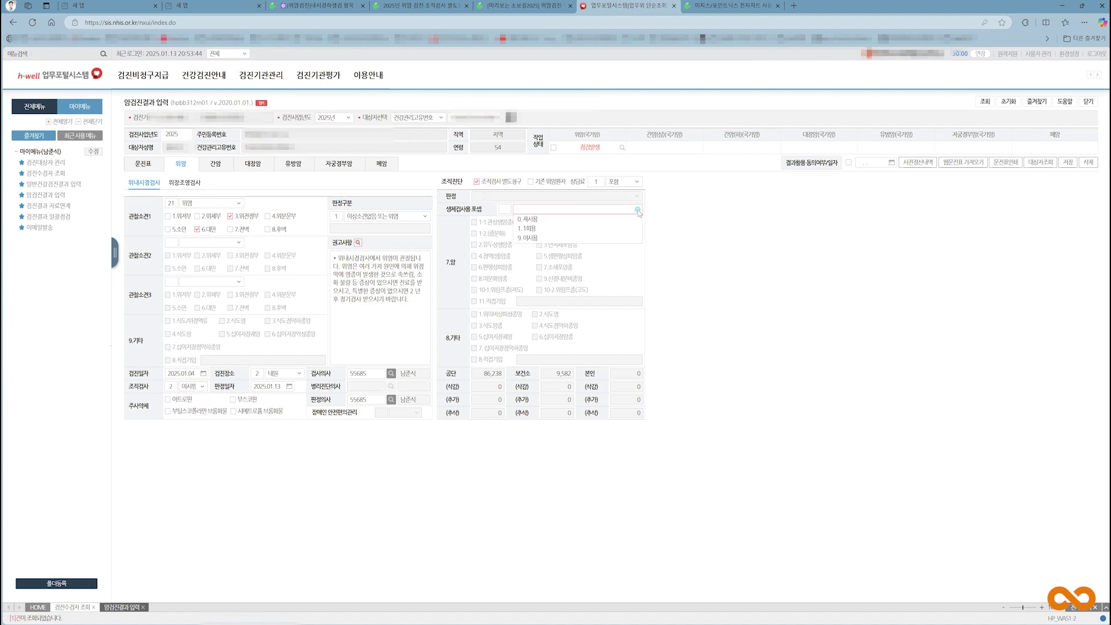
left_click(582, 237)
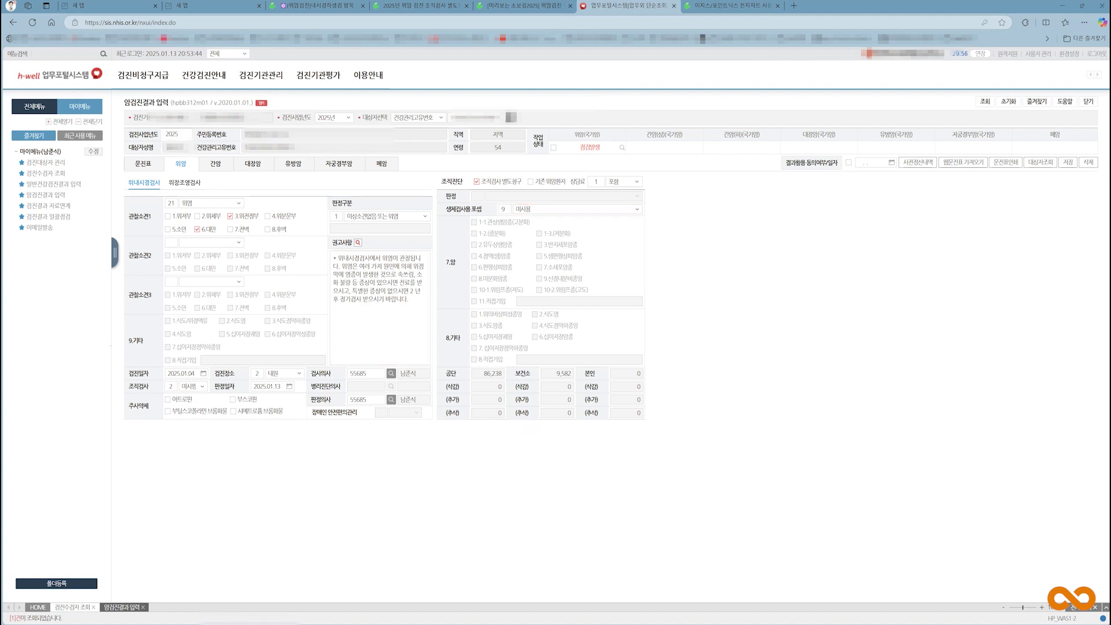
- Switch to the chart of the 위암검진 당일 조직생검(단독) visit and place the 위내시경 생검용 FORCEP row below the LEC5602 pathology row
key("super+Tab")
left_click(724, 351)
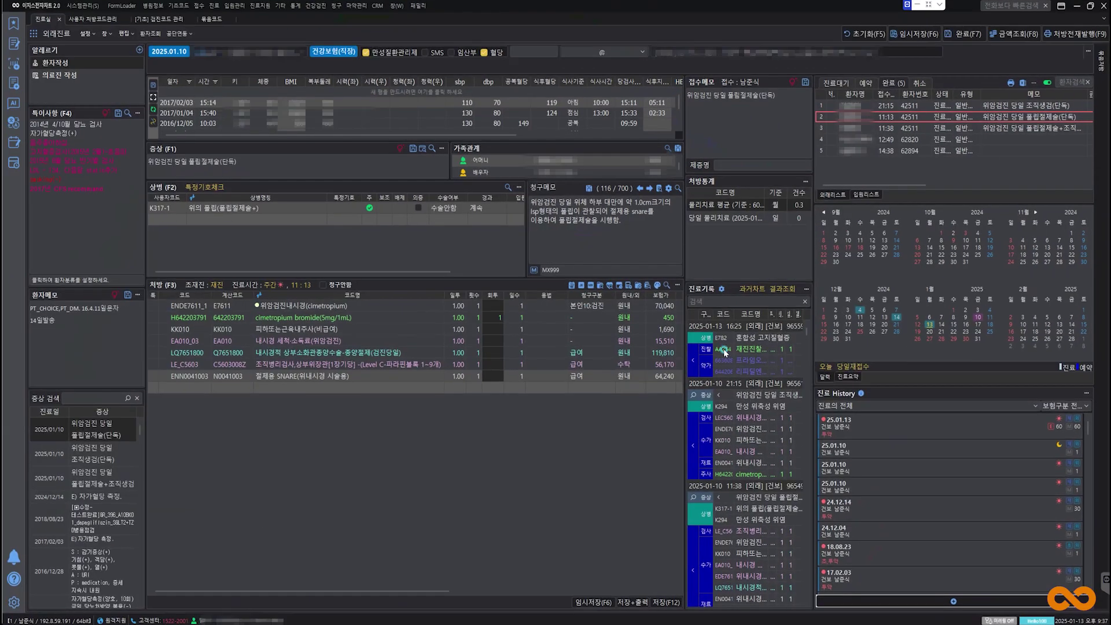
double_click(1024, 107)
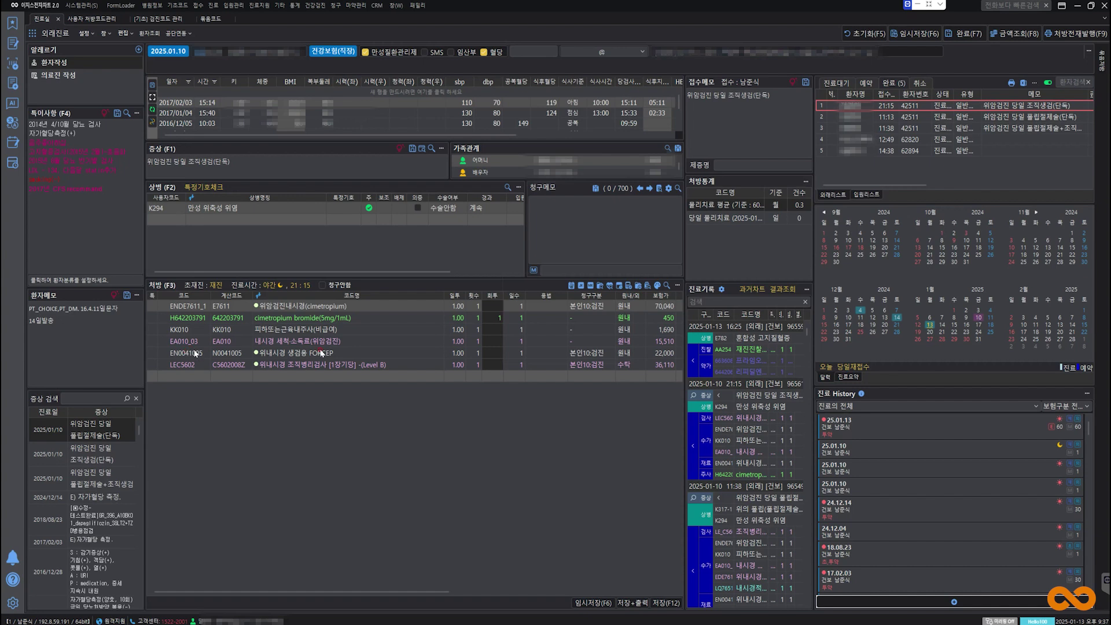
left_click_drag(314, 355, 313, 366)
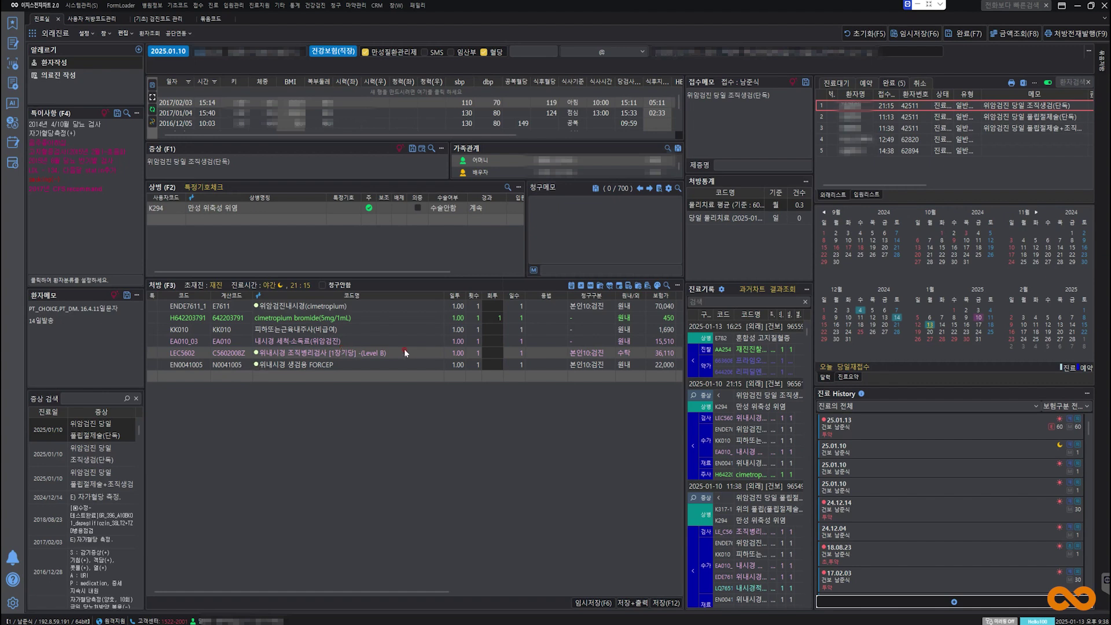
- Check what (위암)조직검사 includes in the 2025 검진코드 관리 list, and check the 청구구분 of the visit's pathology and forceps rows
left_click(167, 21)
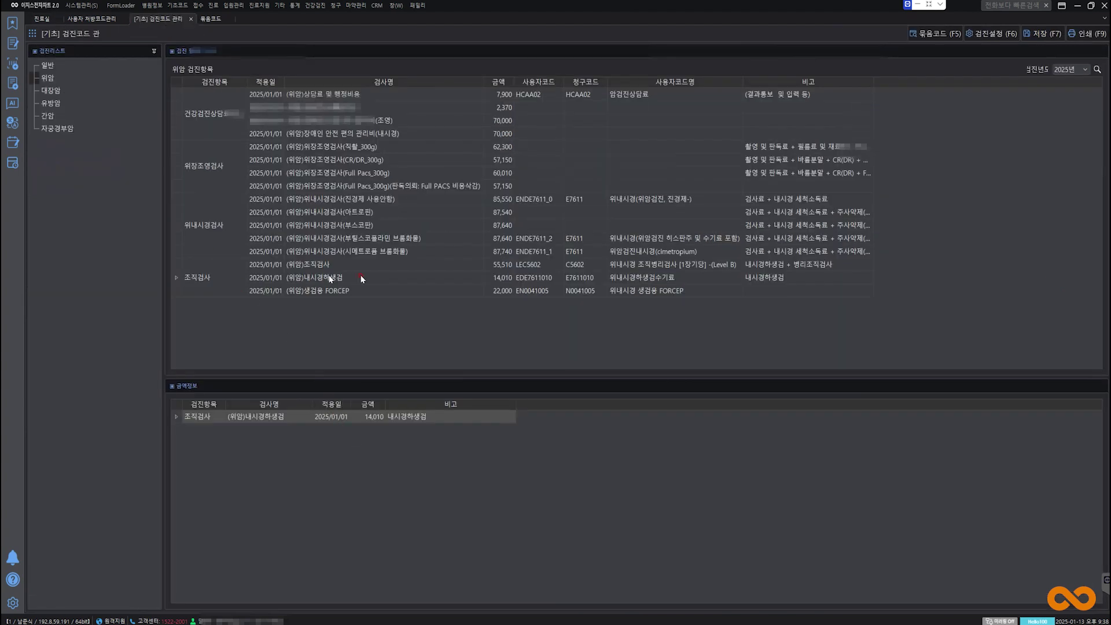
left_click(336, 267)
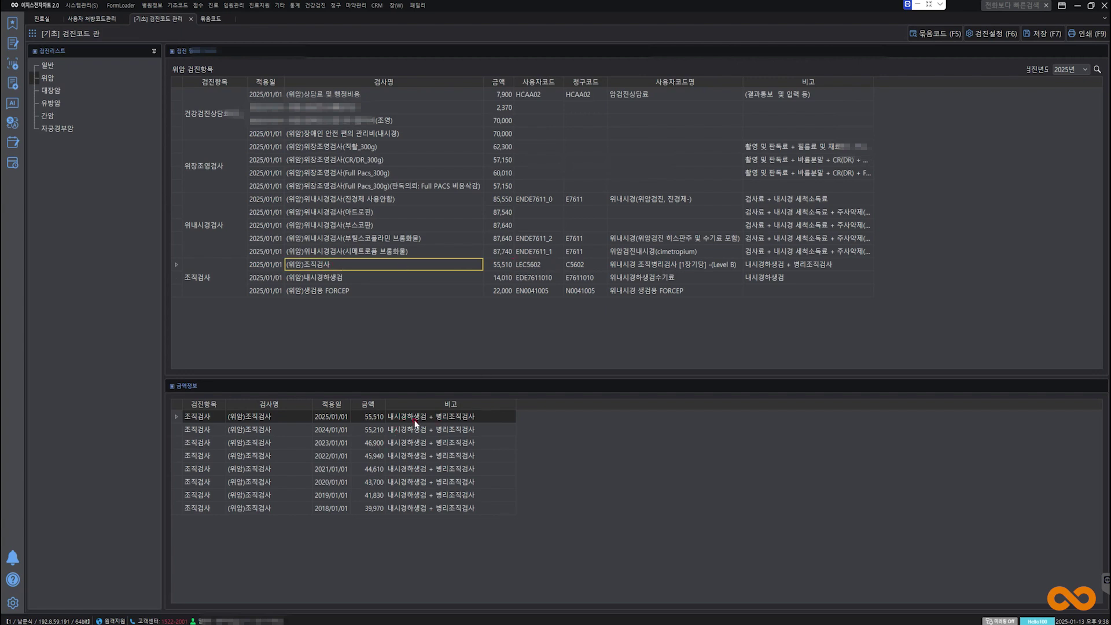
left_click(42, 19)
left_click(309, 353)
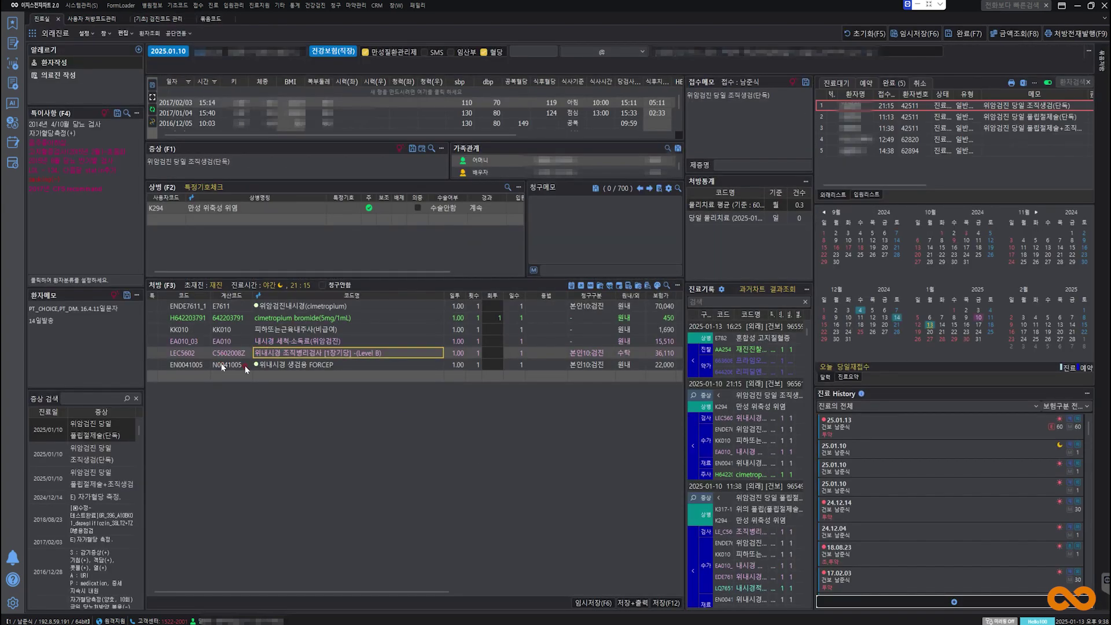
left_click(591, 355)
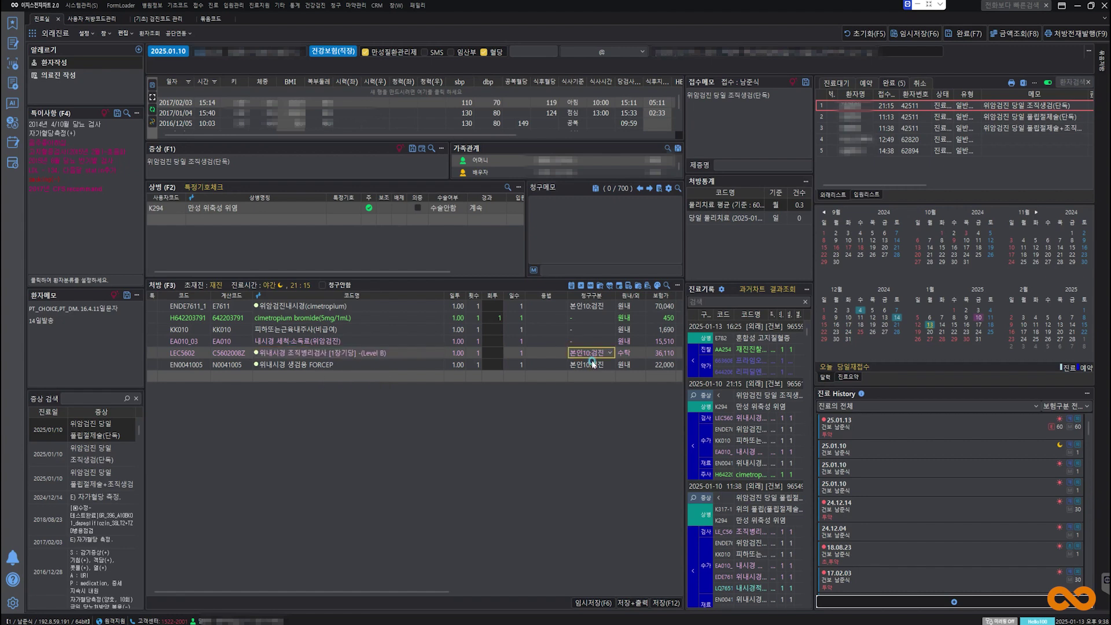
left_click(594, 365)
- Add the E7611010_0 위내시경하생검수기료(검진) prescription to the visit and set its 청구구분 to "-"
left_click(218, 378)
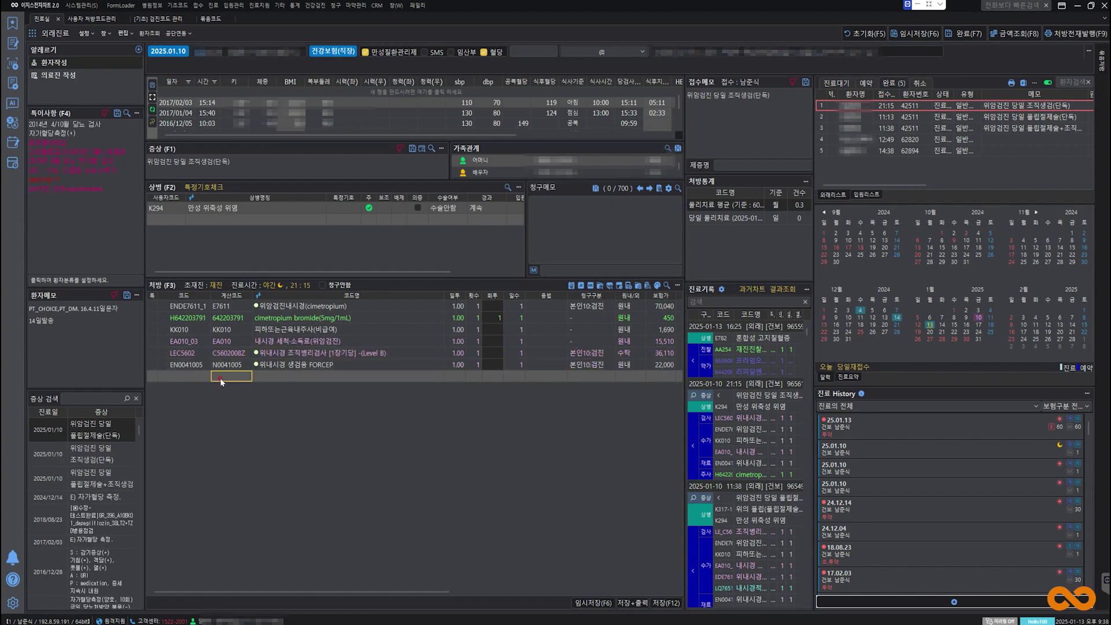
key("Left")
type("ea")
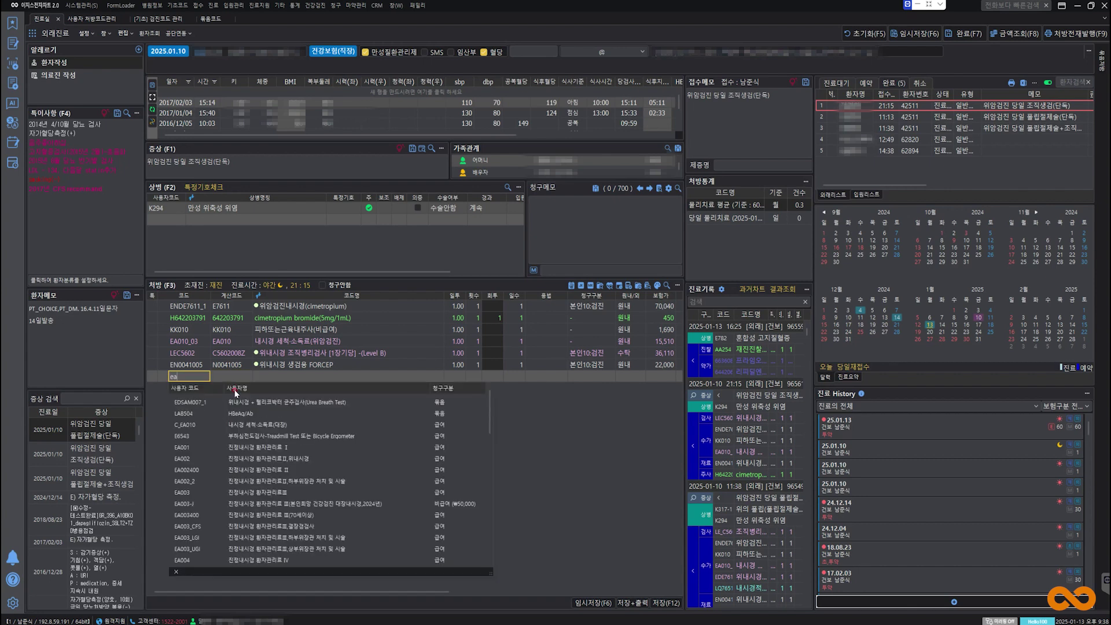
key("BackSpace")
type("7611010")
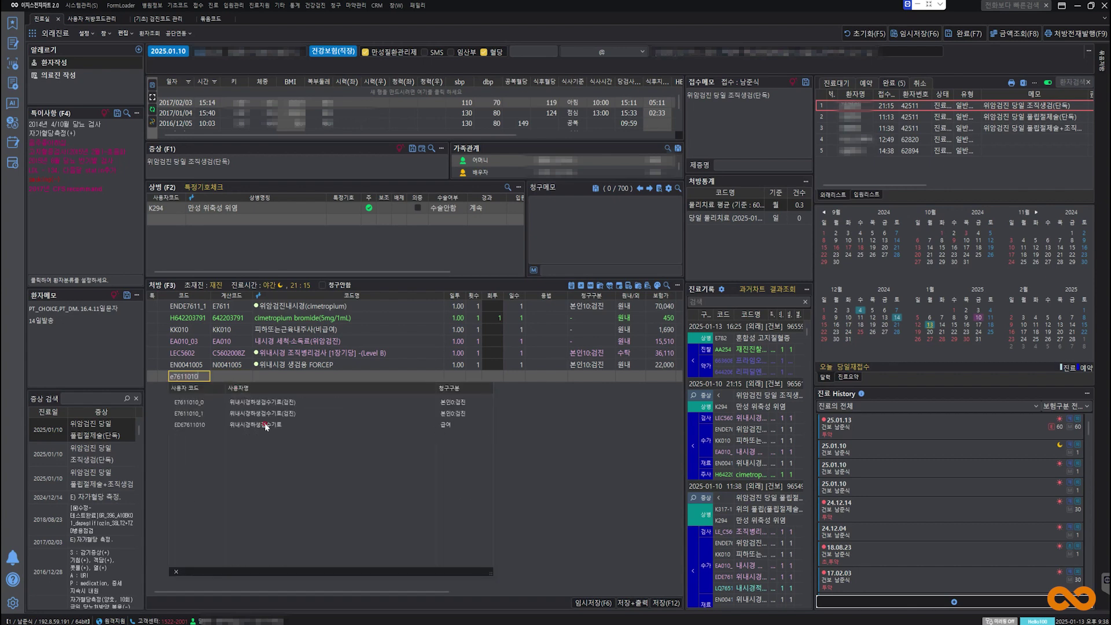
double_click(272, 403)
left_click(587, 377)
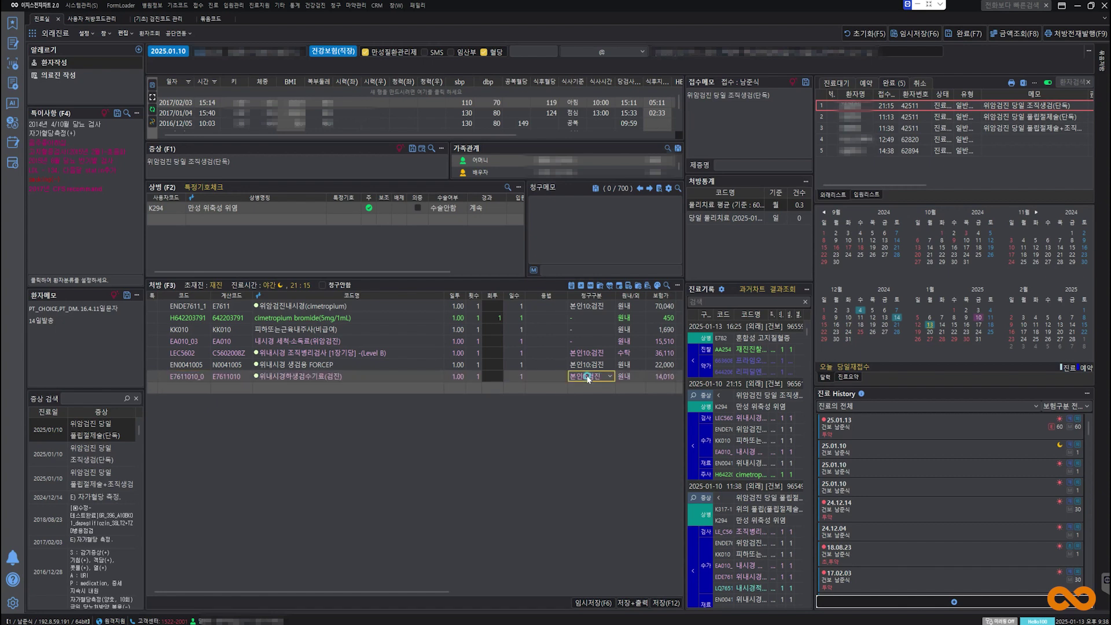
left_click(610, 377)
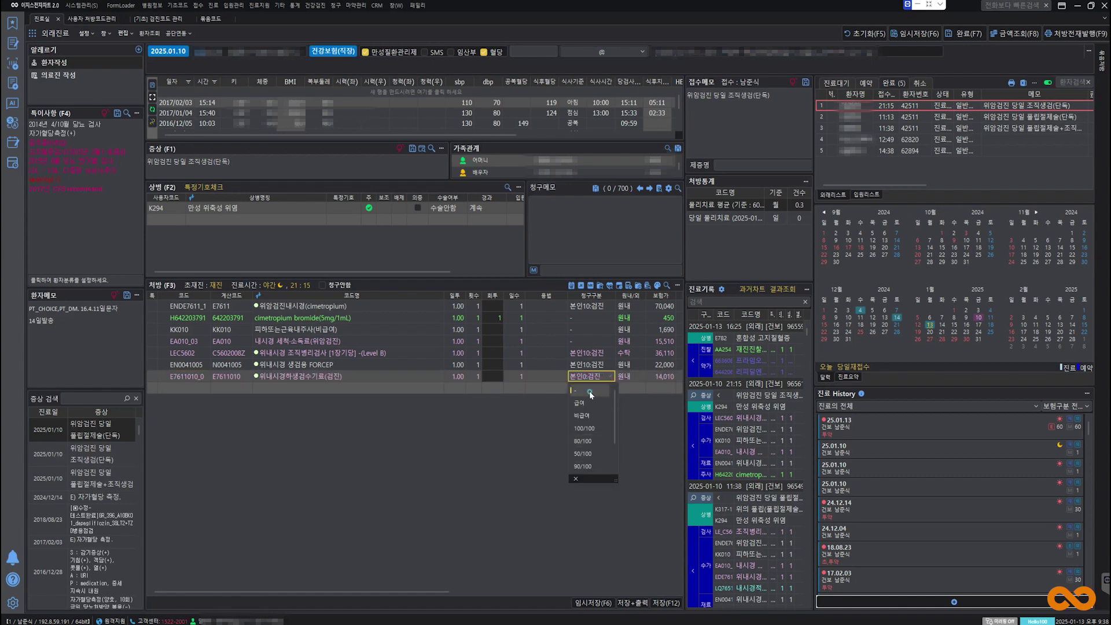
left_click(589, 390)
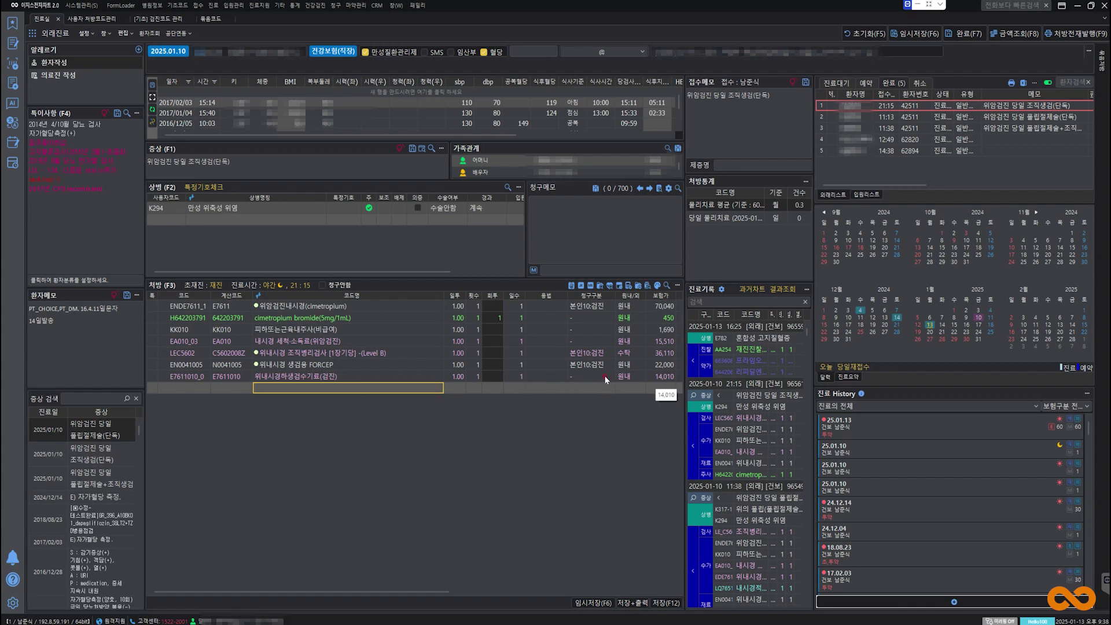
- Delete the E7611010_0 위내시경하생검수기료(검진) prescription and complete the visit's chart, leaving the FORCEP row selected
left_click(358, 378)
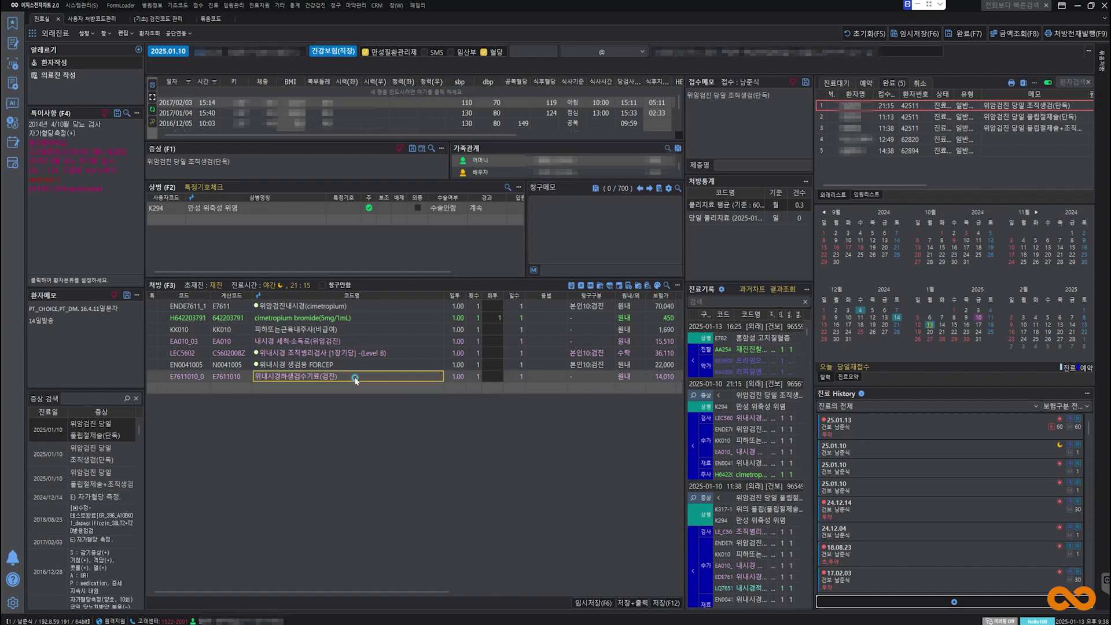
key("Delete")
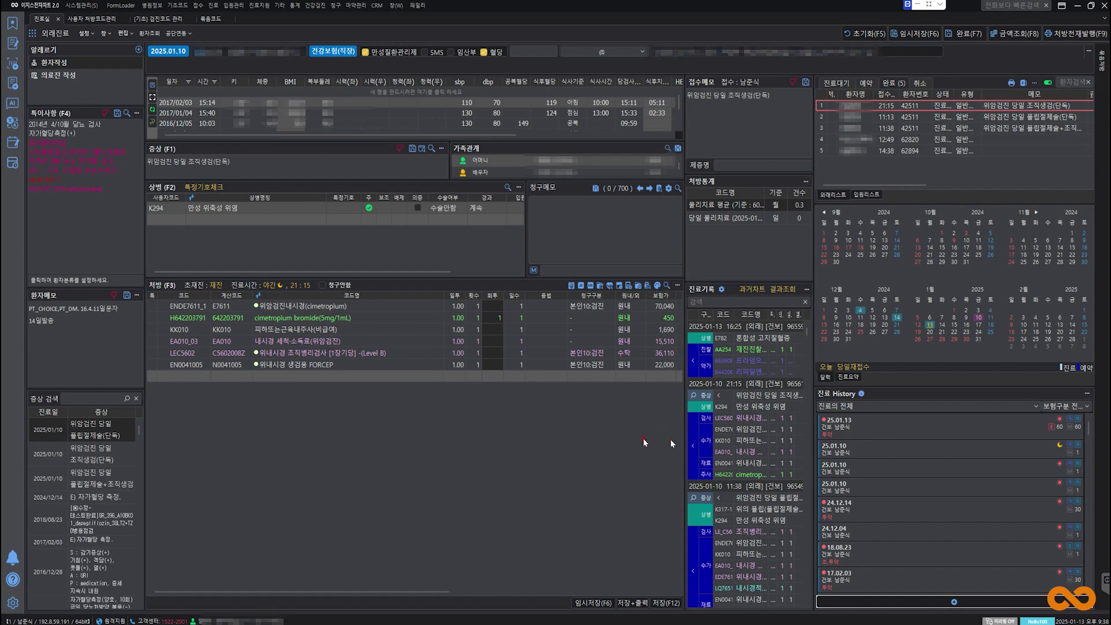
left_click(963, 34)
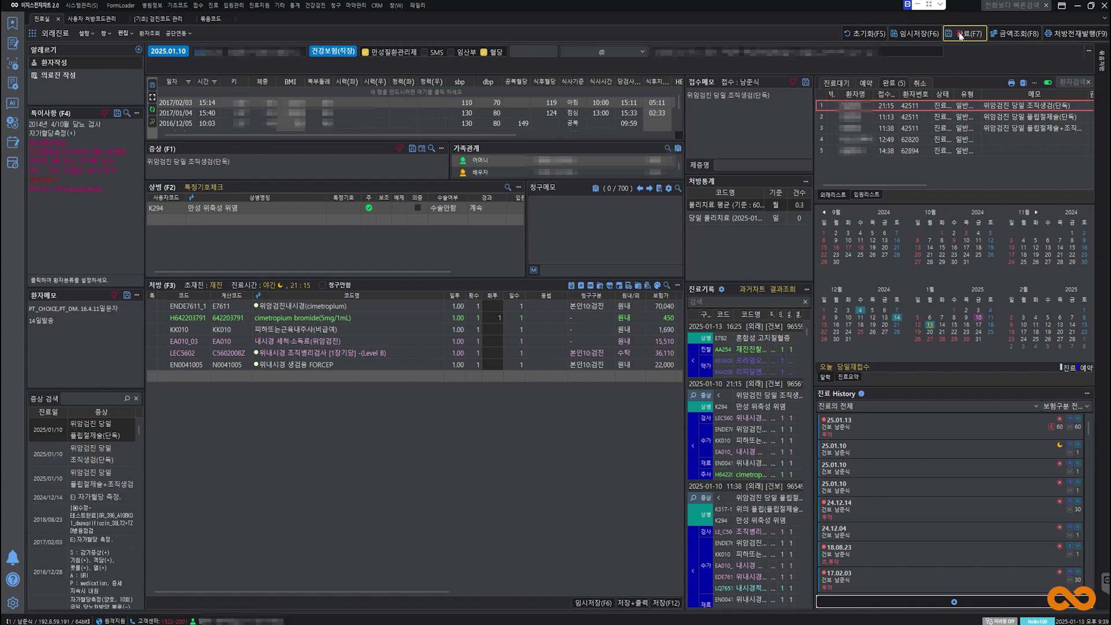
left_click(294, 363)
left_click(295, 365)
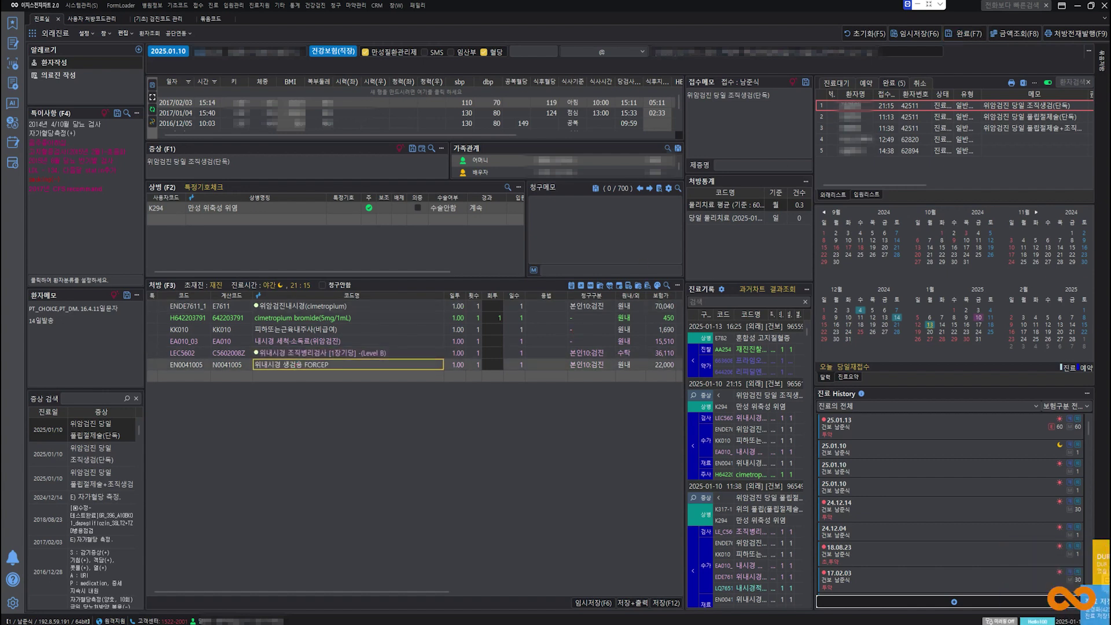
- Switch to the NHIS portal form and set 조직검사 to 1 시행 and 생체검사용 포셉 to 1 1회용
key("alt+Tab")
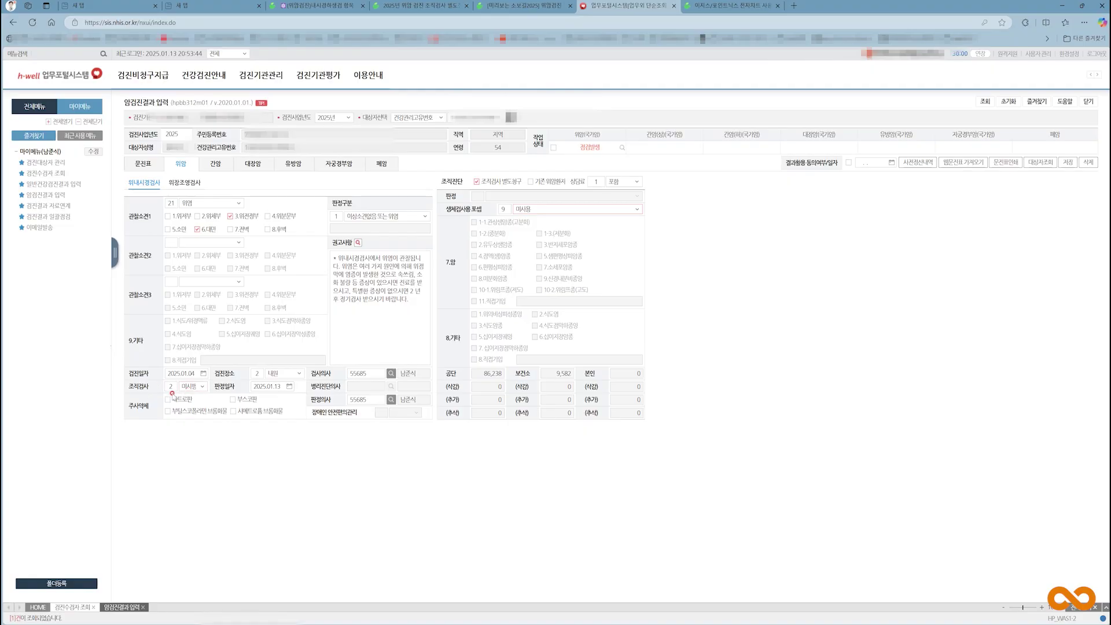
left_click(203, 386)
left_click(192, 396)
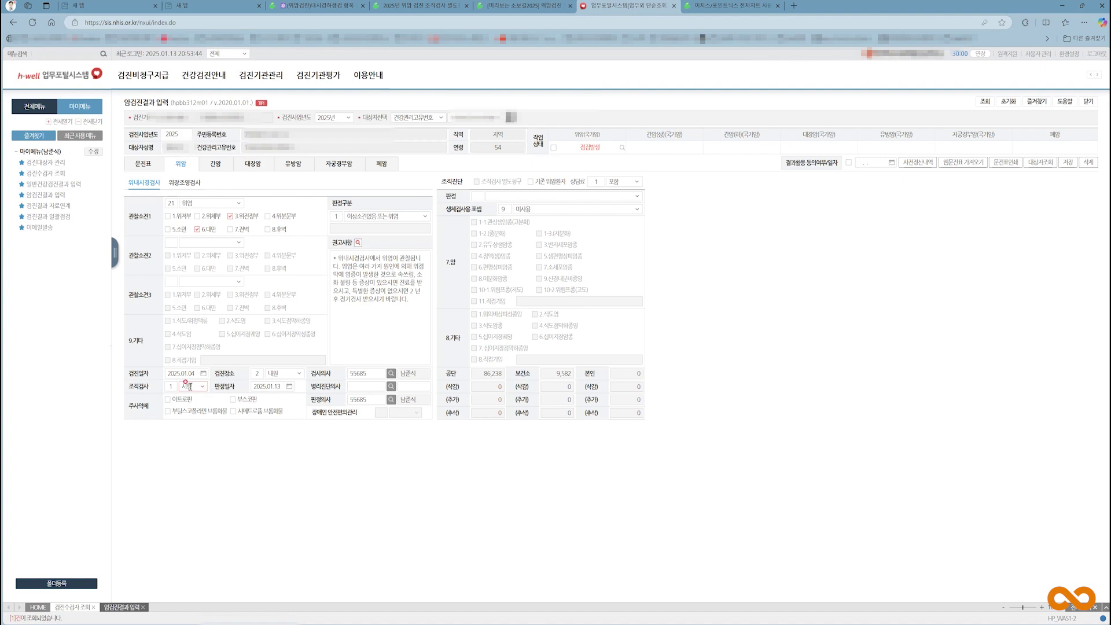
left_click(203, 387)
left_click(200, 397)
left_click(202, 386)
left_click(199, 396)
left_click(638, 210)
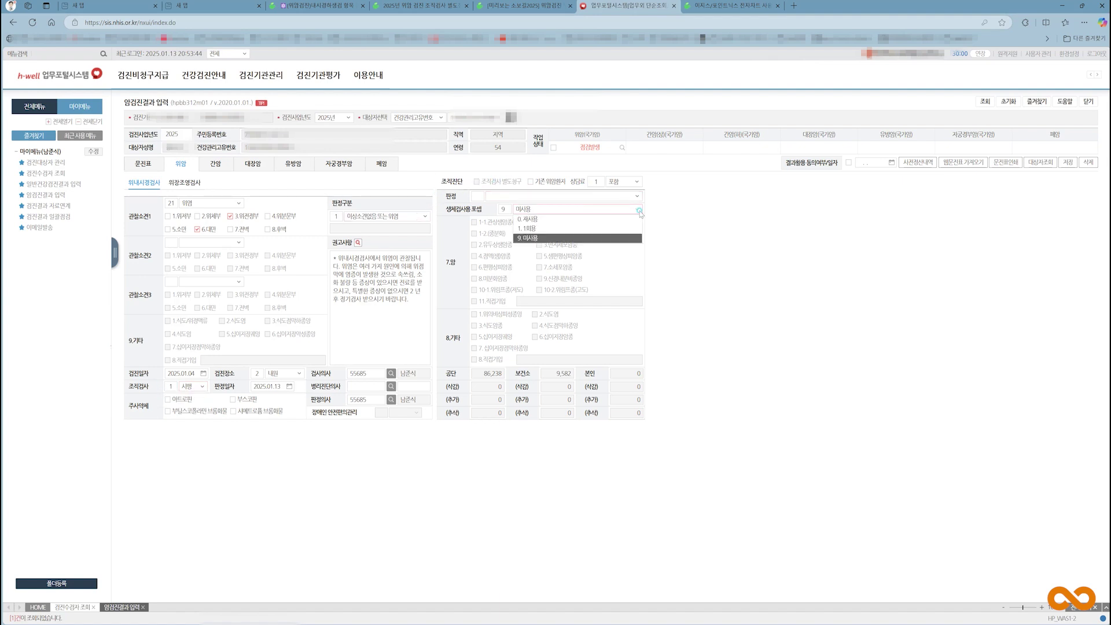
left_click(574, 227)
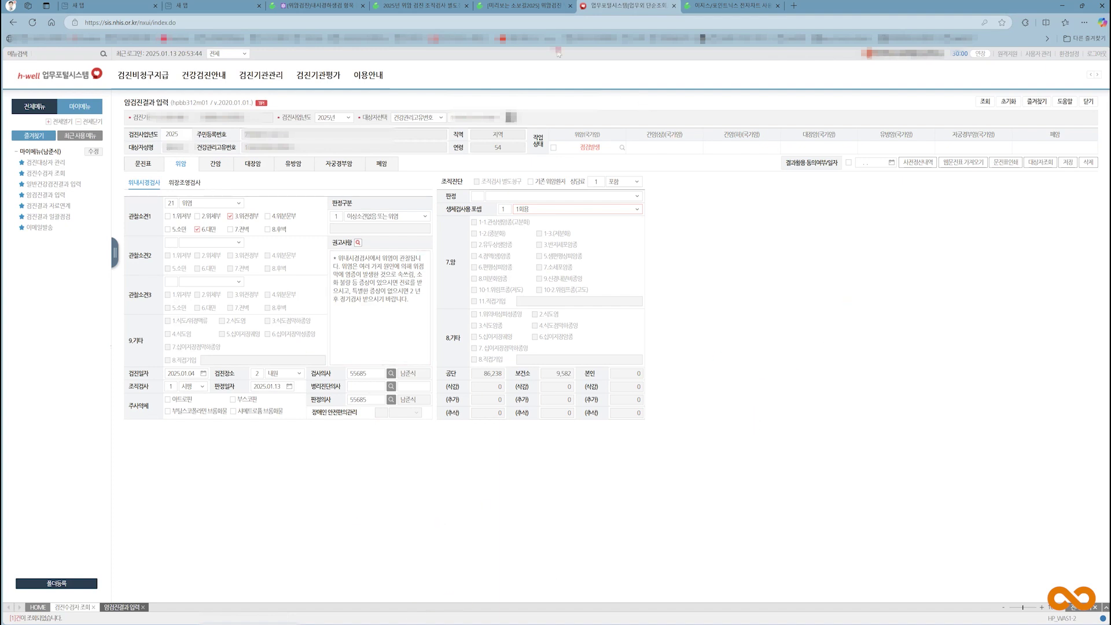
- Open the cafe post on mapping and prescribing the separated (위암검진)내시경하생검 item, and review its code registration and mapping sections
left_click(538, 8)
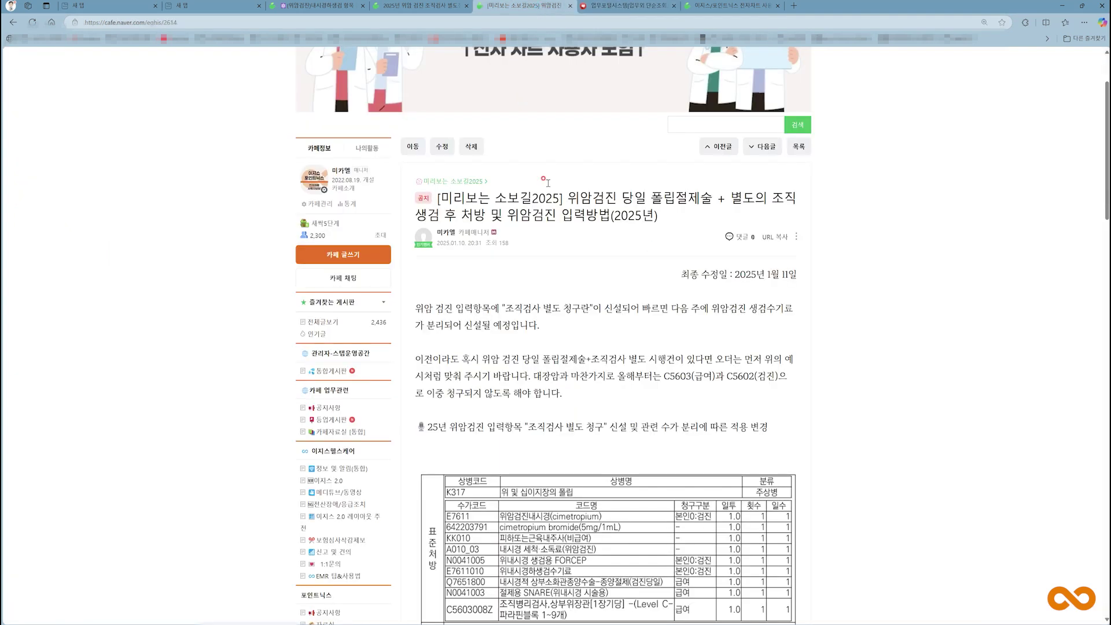
scroll(493, 87, "up", 2)
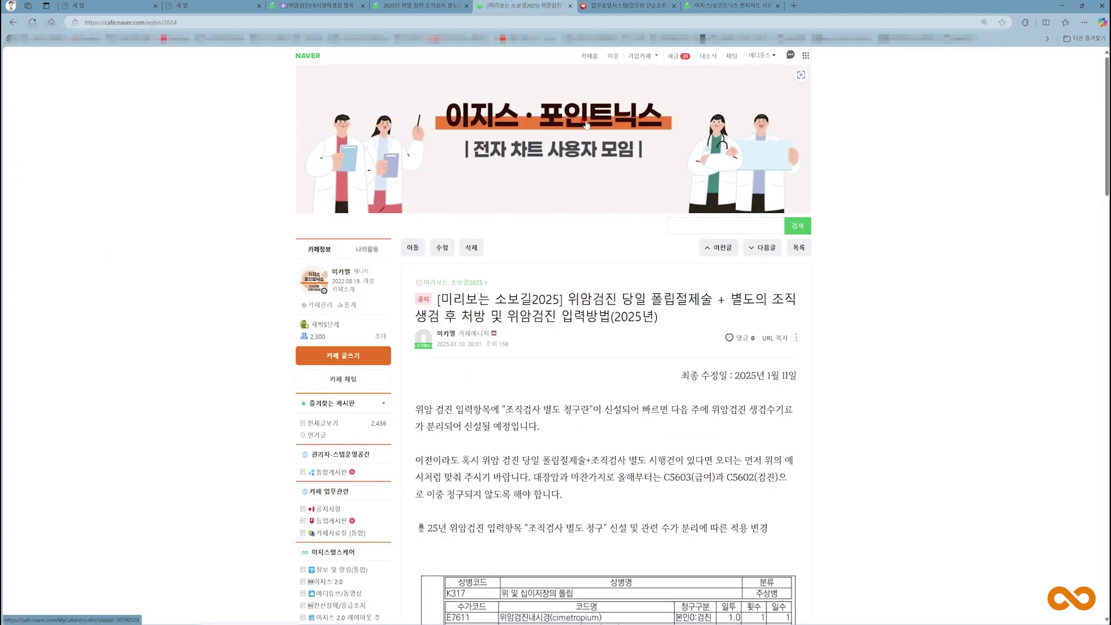
left_click(586, 125)
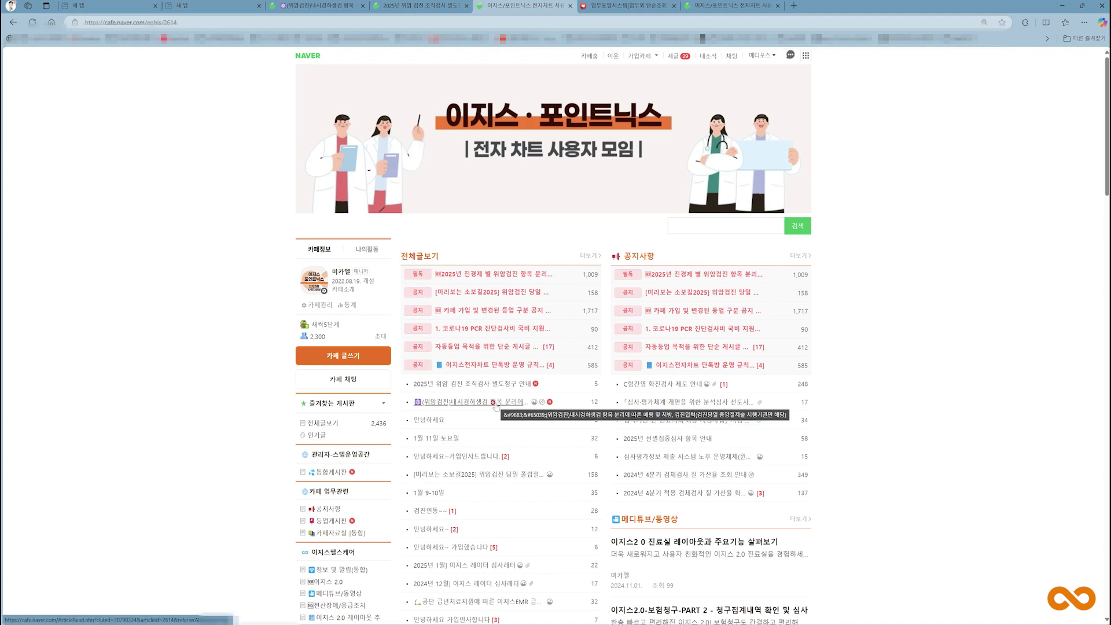
left_click(460, 404)
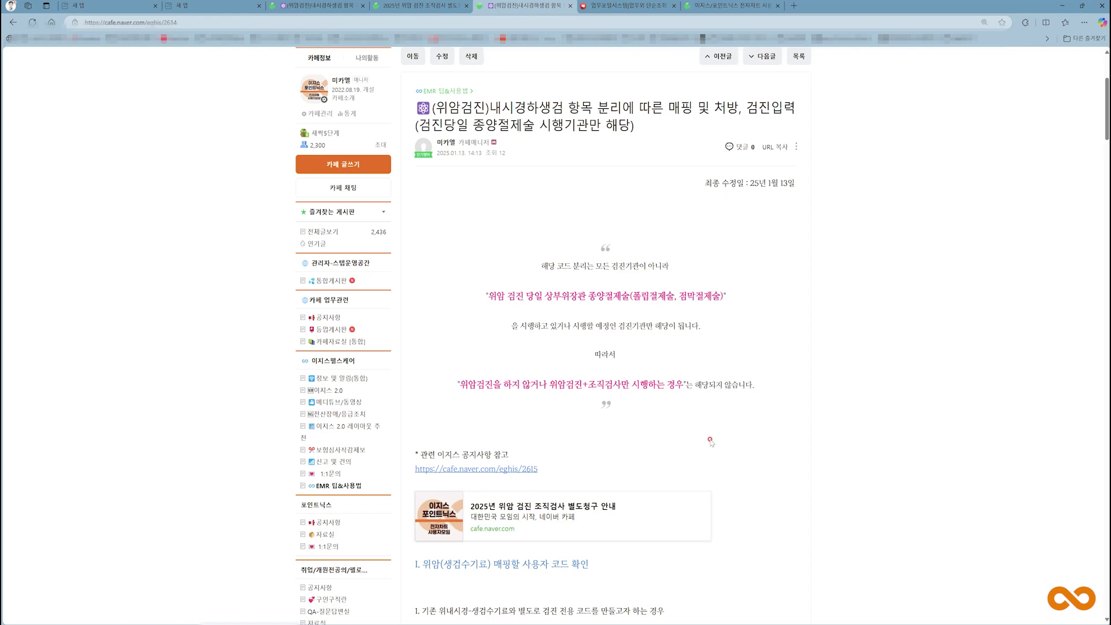
scroll(850, 452, "down", 2)
scroll(850, 453, "down", 8)
scroll(849, 454, "up", 10)
scroll(845, 463, "down", 12)
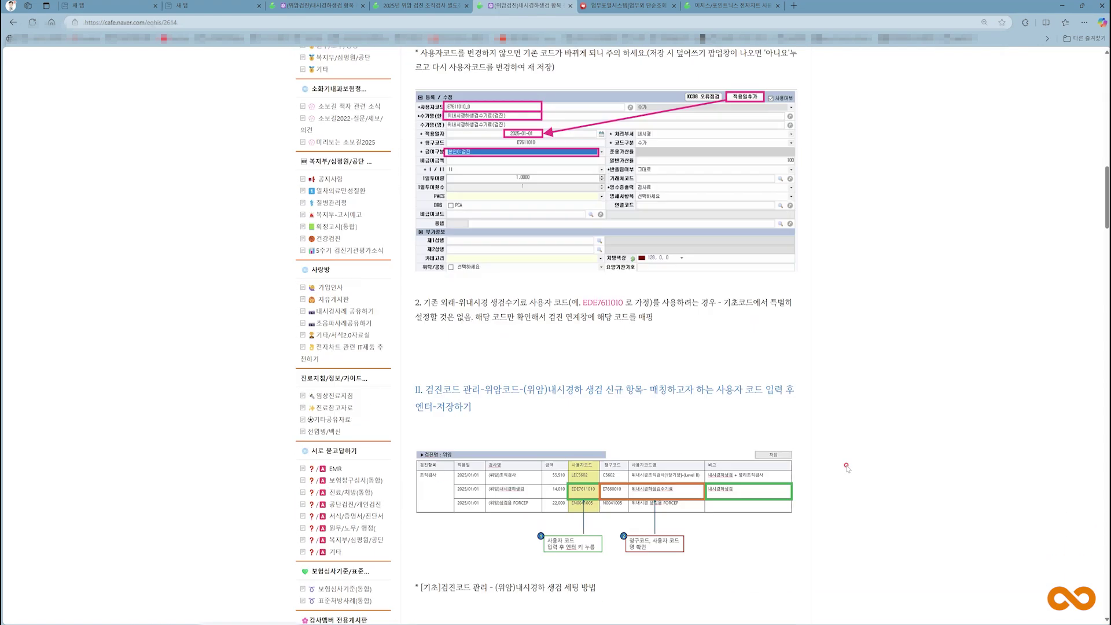
- Review the cafe post's note on which clinics the separated biopsy item applies to, and switch back to the visit's chart in the EMR
scroll(848, 460, "up", 12)
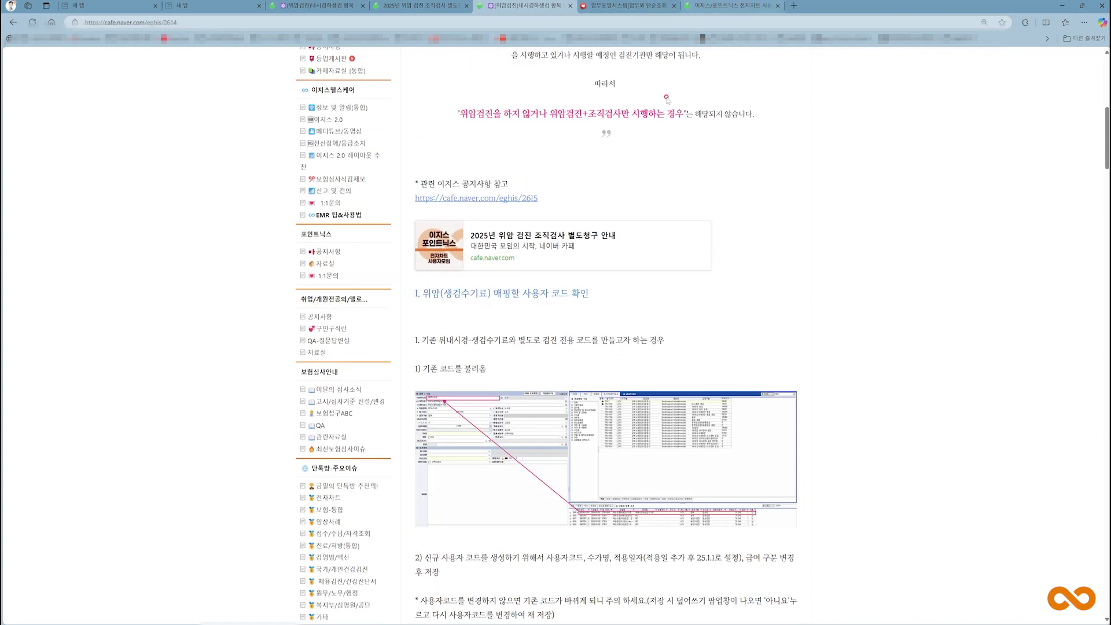
key("alt+Tab")
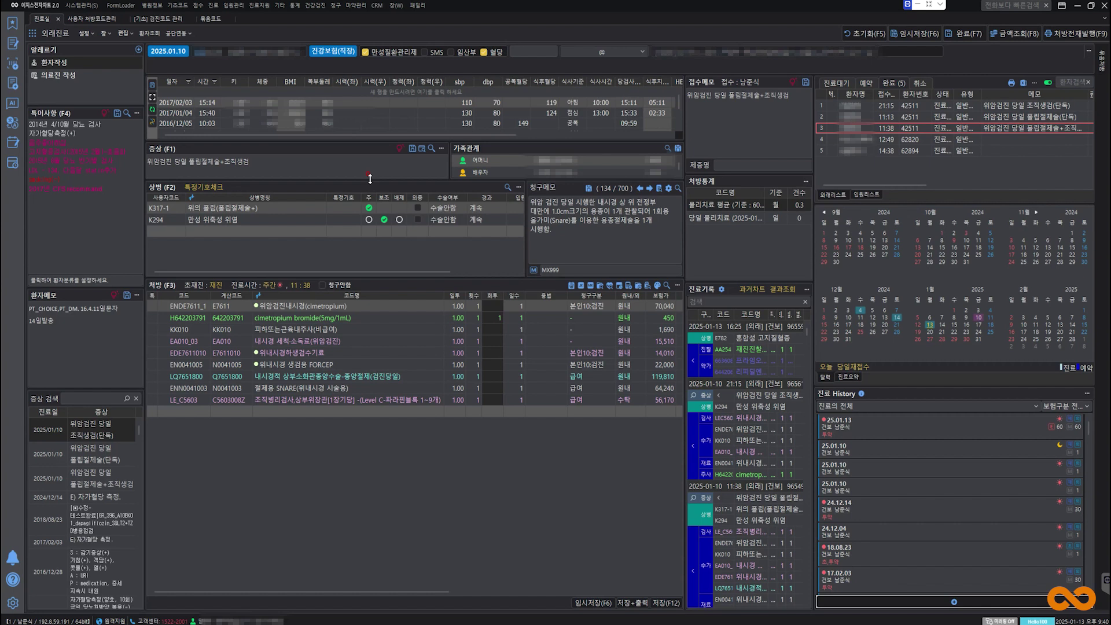
left_click_drag(369, 177, 371, 178)
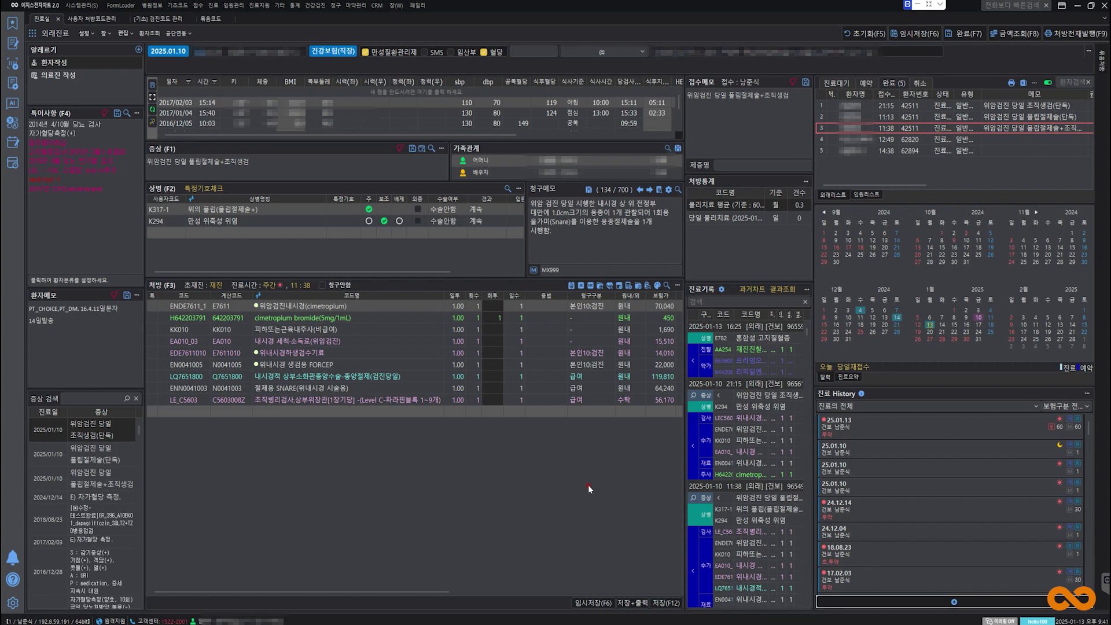
- Review the 위암 items in the screening code mapping and the EDE7611010 code registration, and return to the visit's chart
left_click(167, 19)
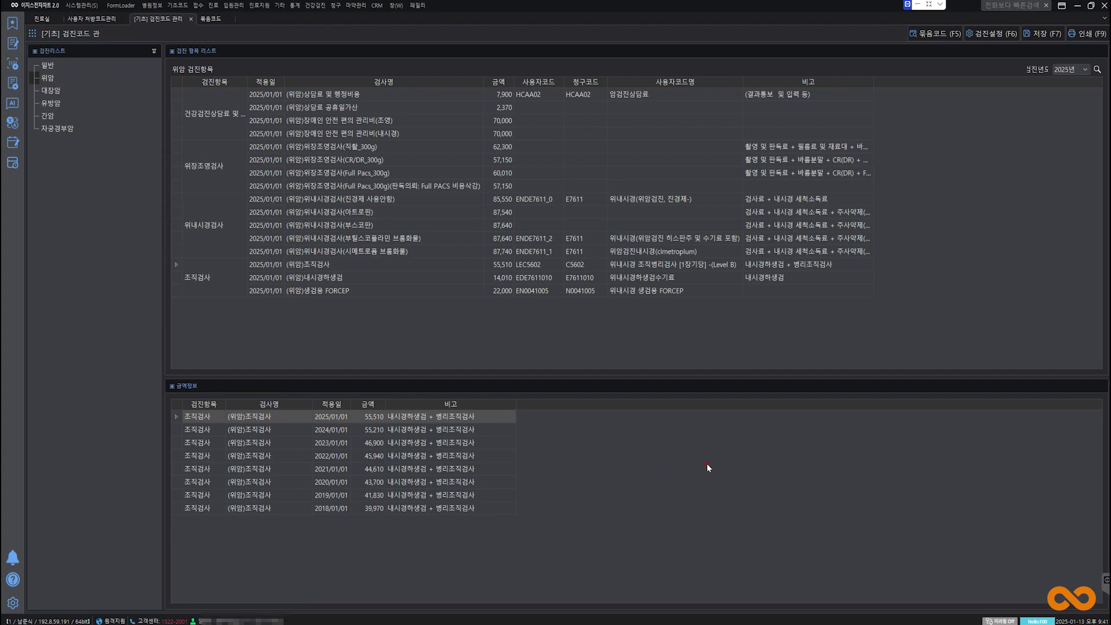
left_click(105, 21)
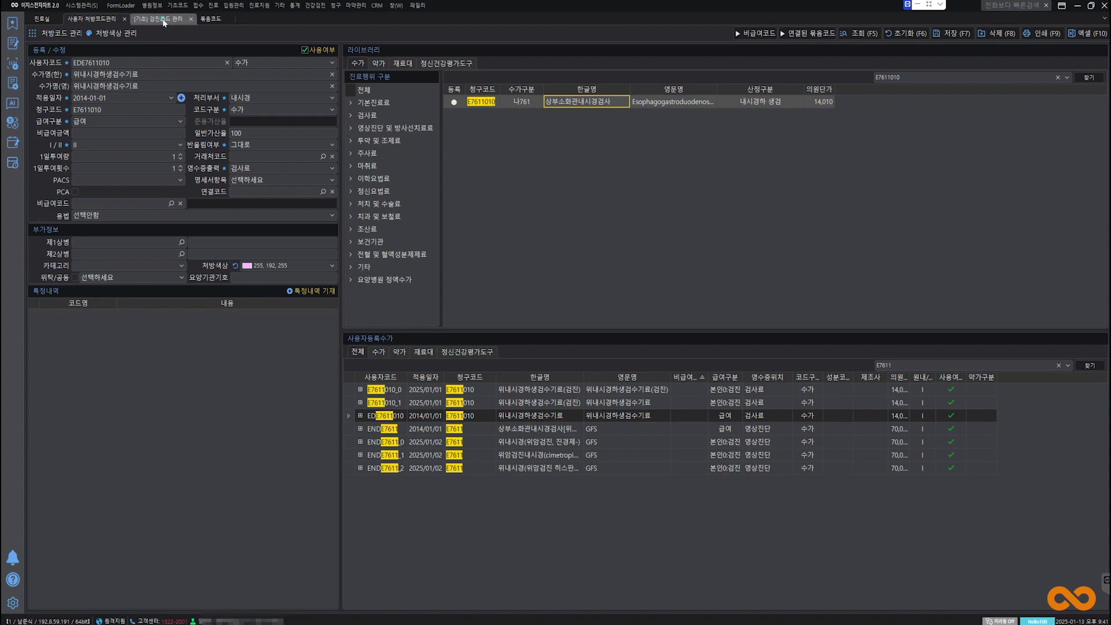
left_click(157, 19)
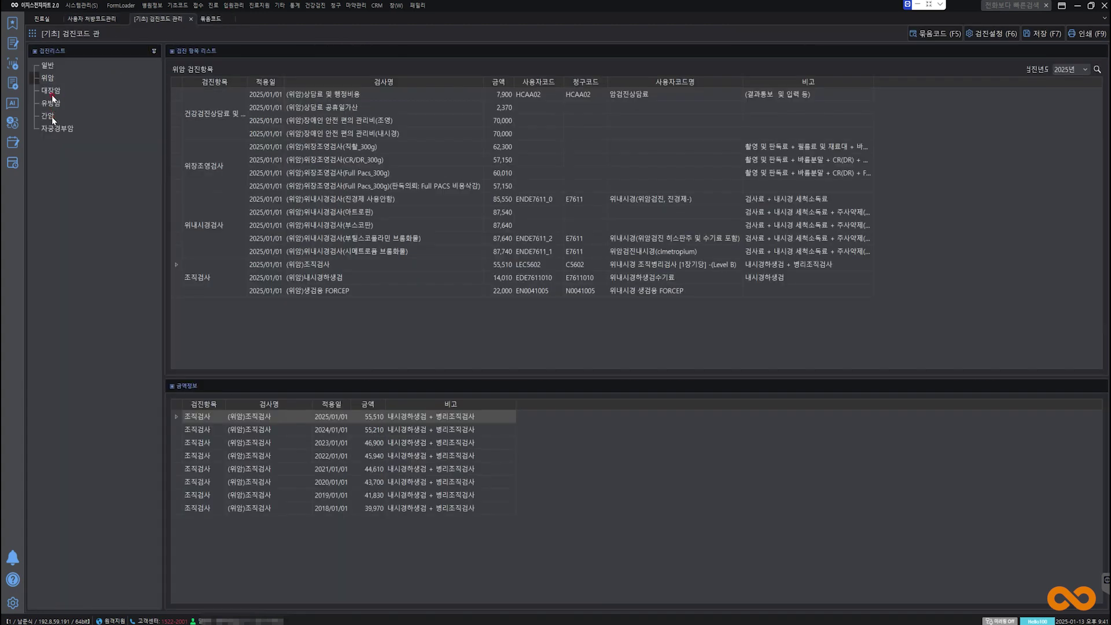
left_click(50, 78)
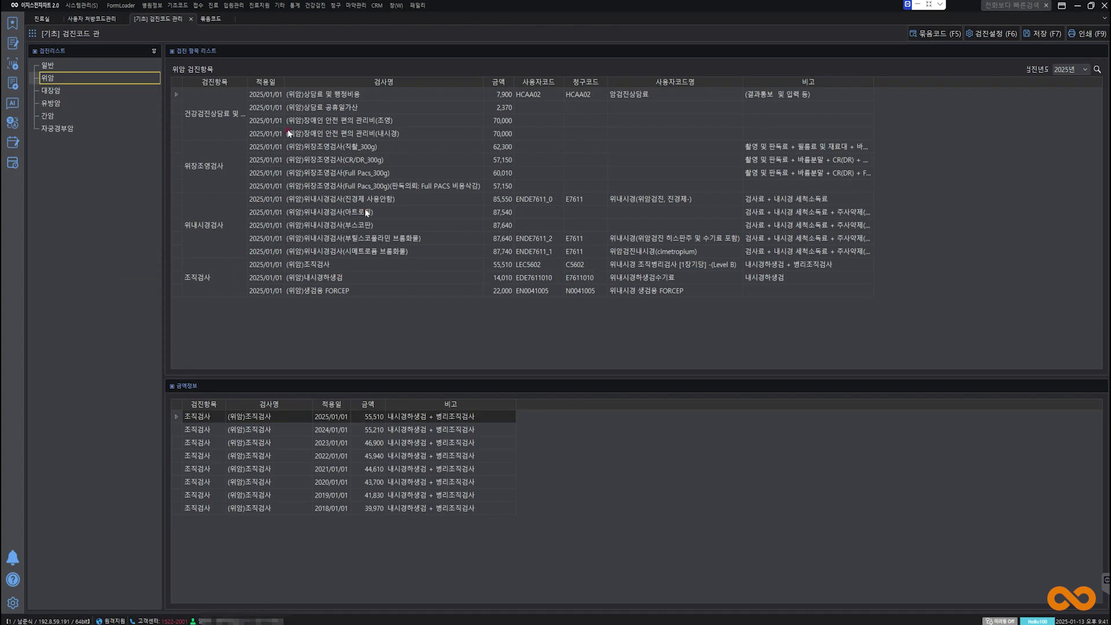
left_click(42, 19)
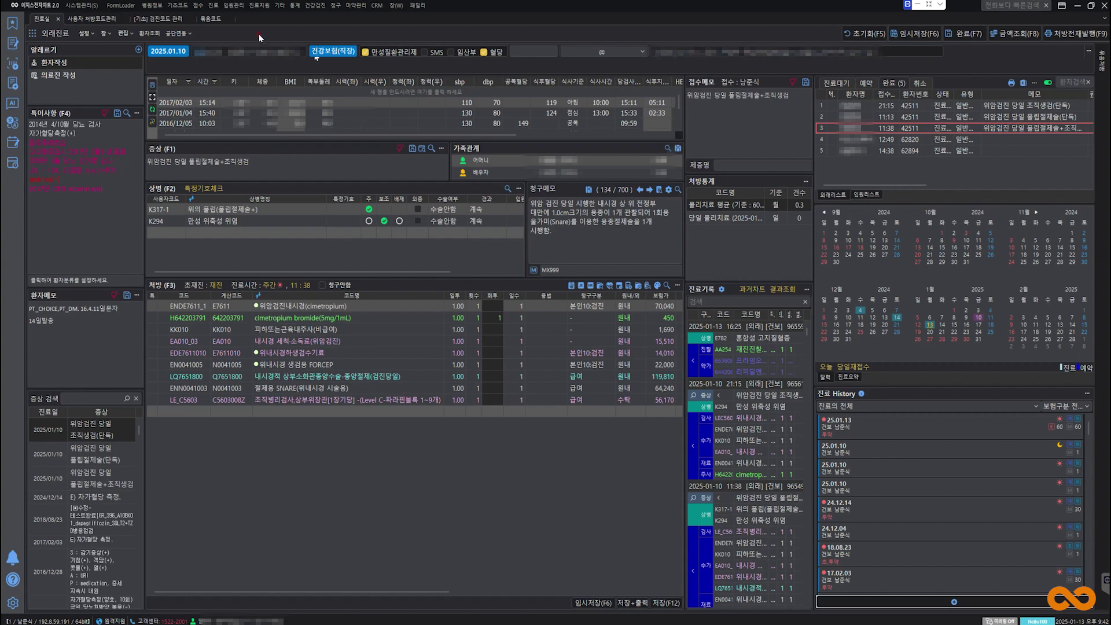
- Switch to the NHIS portal form, set 조직검사 to 2 미시행, enable 조직검사 별도청구, and set 생체검사용 포셉 to 1 1회용
key("alt+Tab")
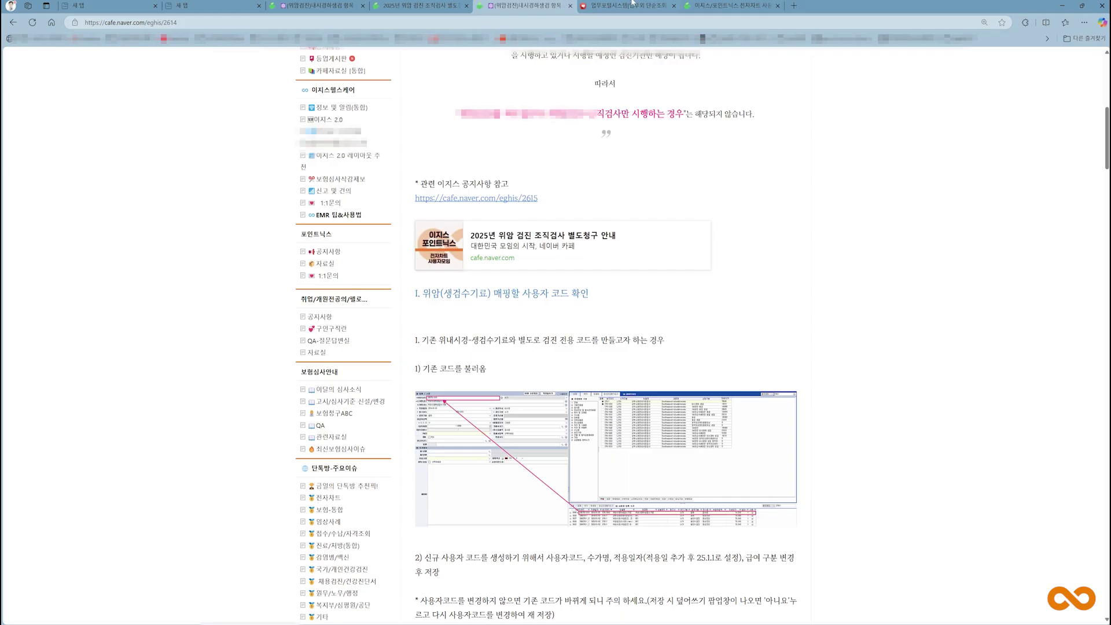
left_click(631, 4)
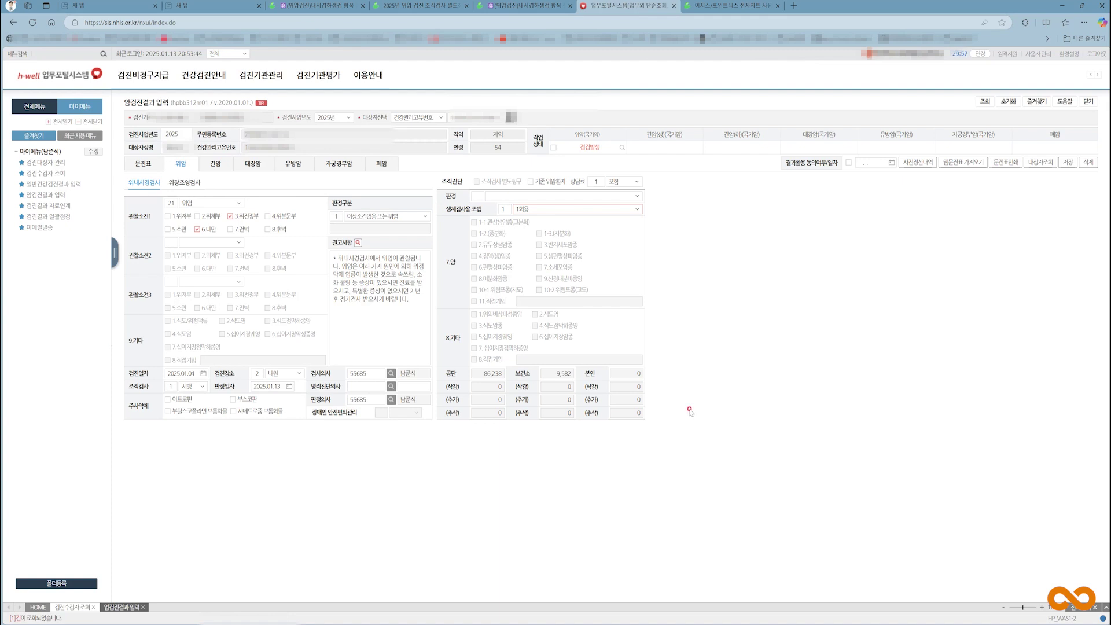
left_click(202, 387)
left_click(193, 405)
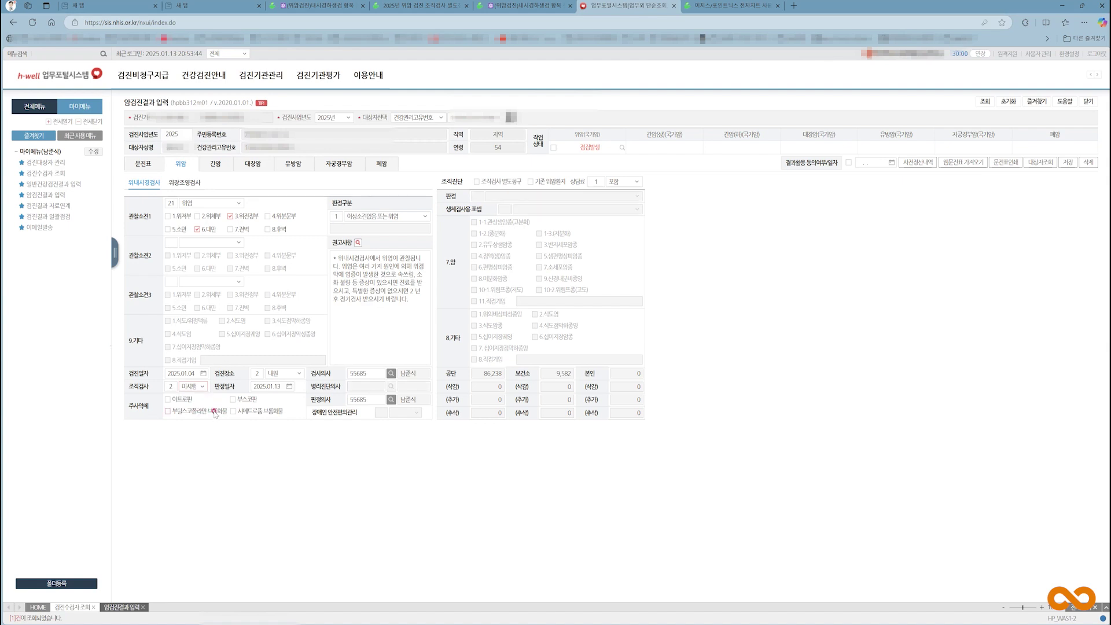
left_click(489, 181)
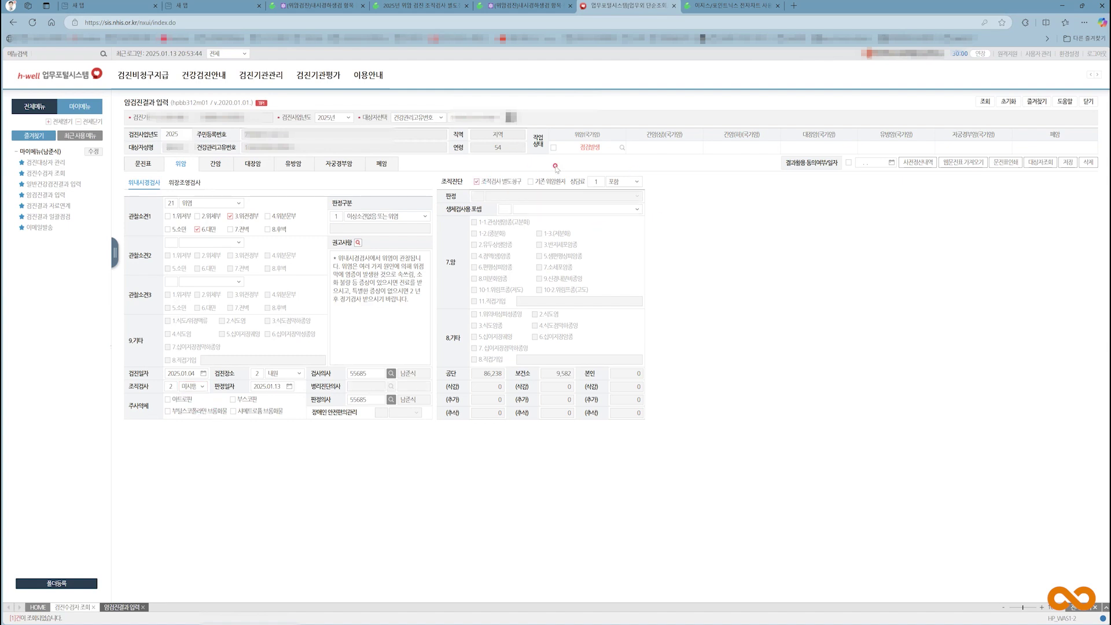
left_click(637, 209)
left_click(524, 223)
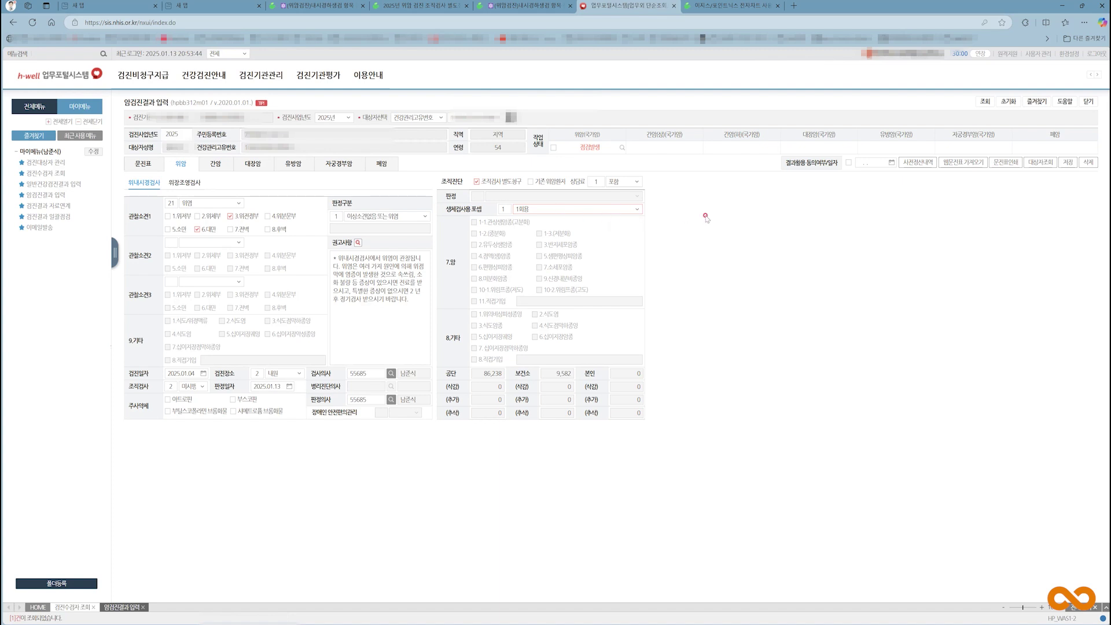